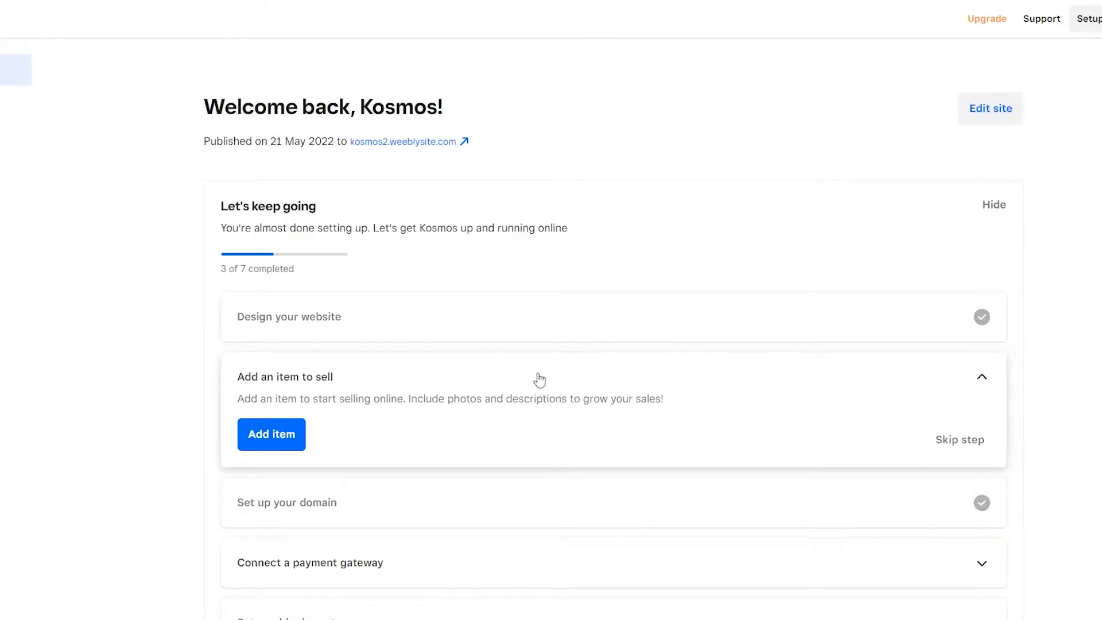
Look through the site's setup checklist on the dashboard, from website design to publishing
scroll(366, 420, down, 5)
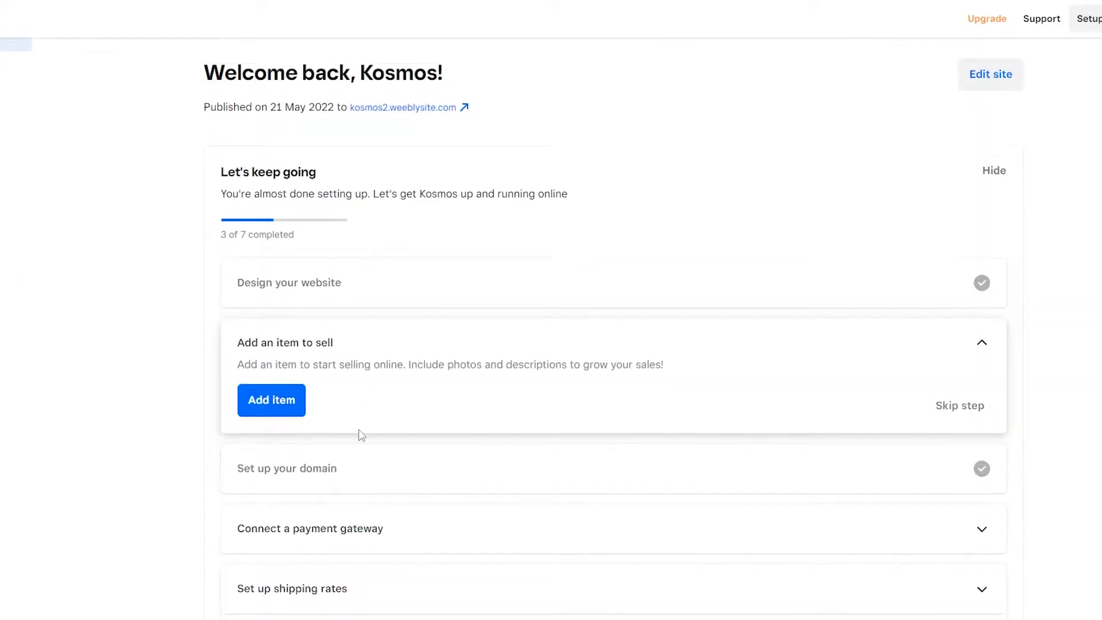
scroll(345, 402, up, 4)
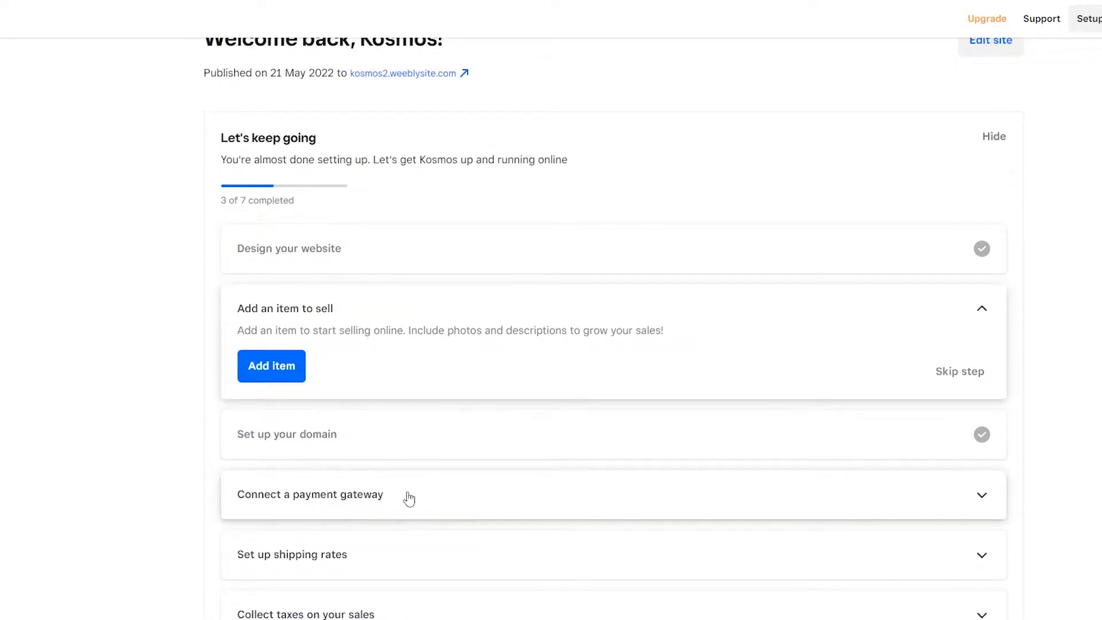
scroll(347, 367, down, 2)
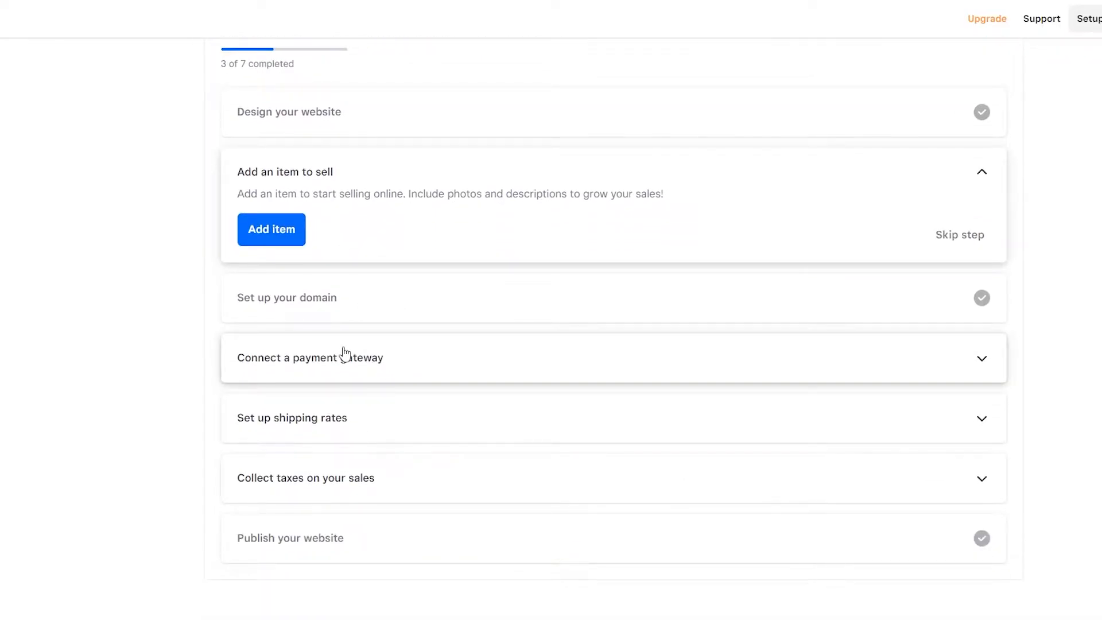
scroll(343, 351, up, 2)
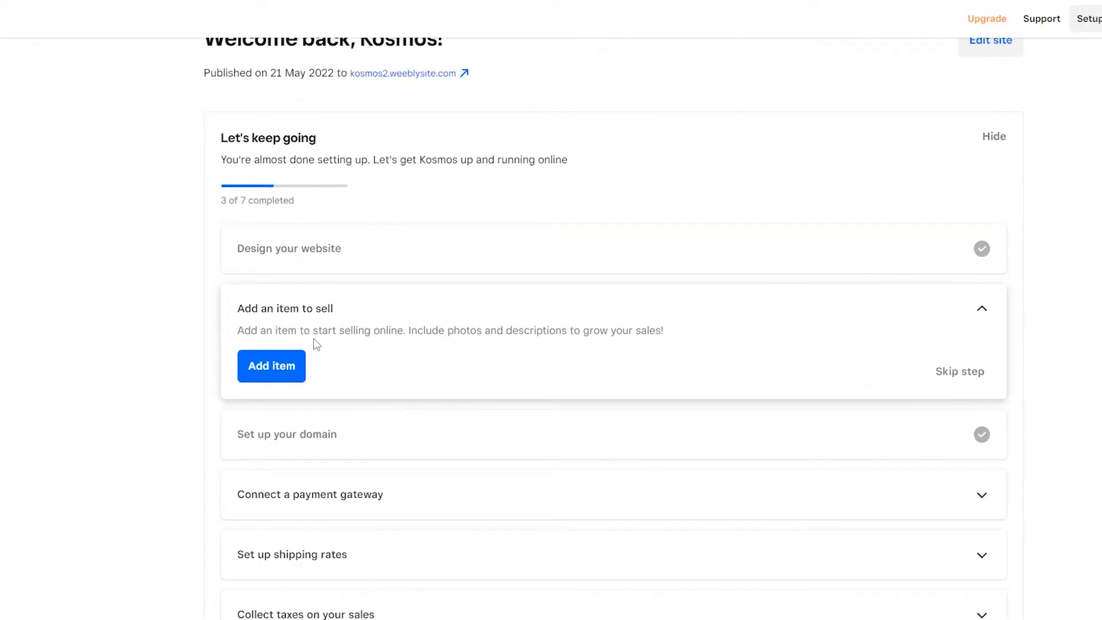
scroll(315, 343, up, 1)
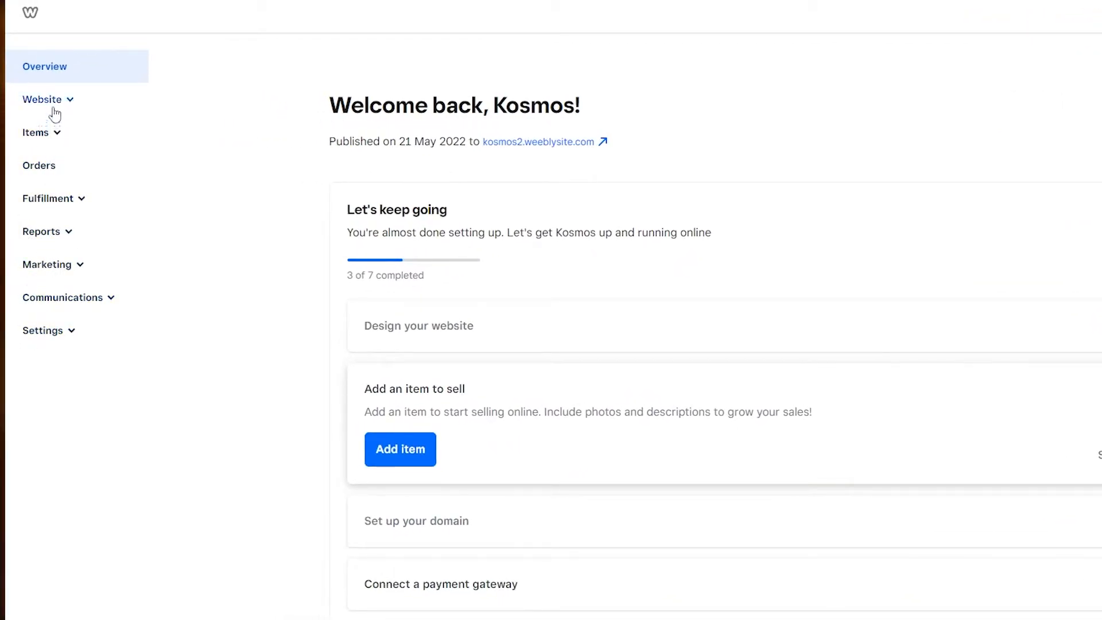
Expand the Website section and look through the Items, Fulfillment, Reports, Communications and Settings options of the dashboard
click(55, 105)
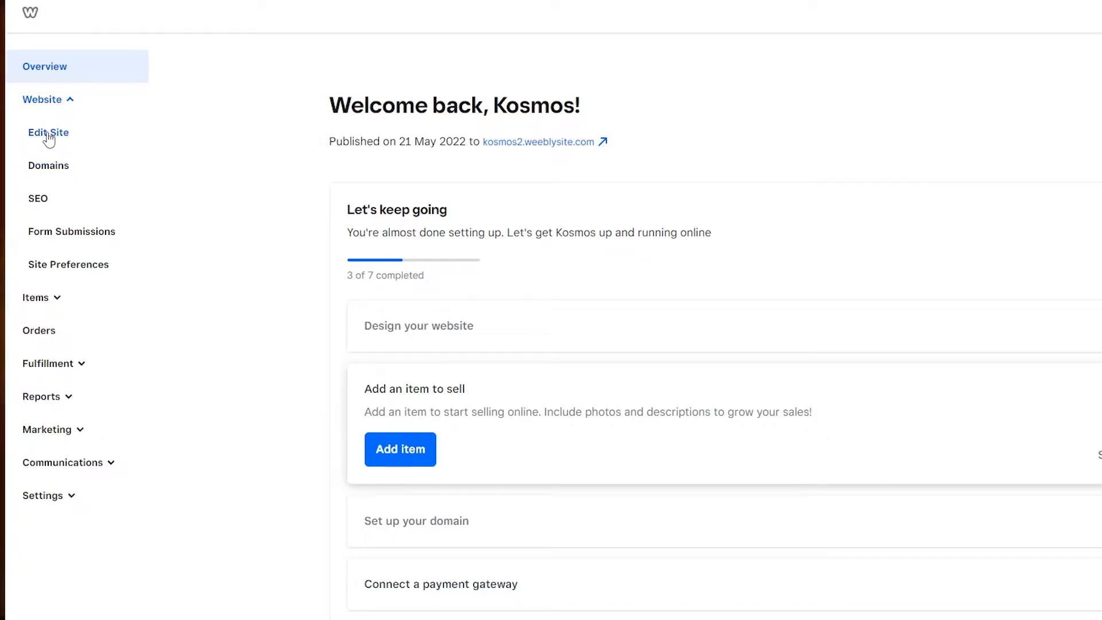
click(35, 297)
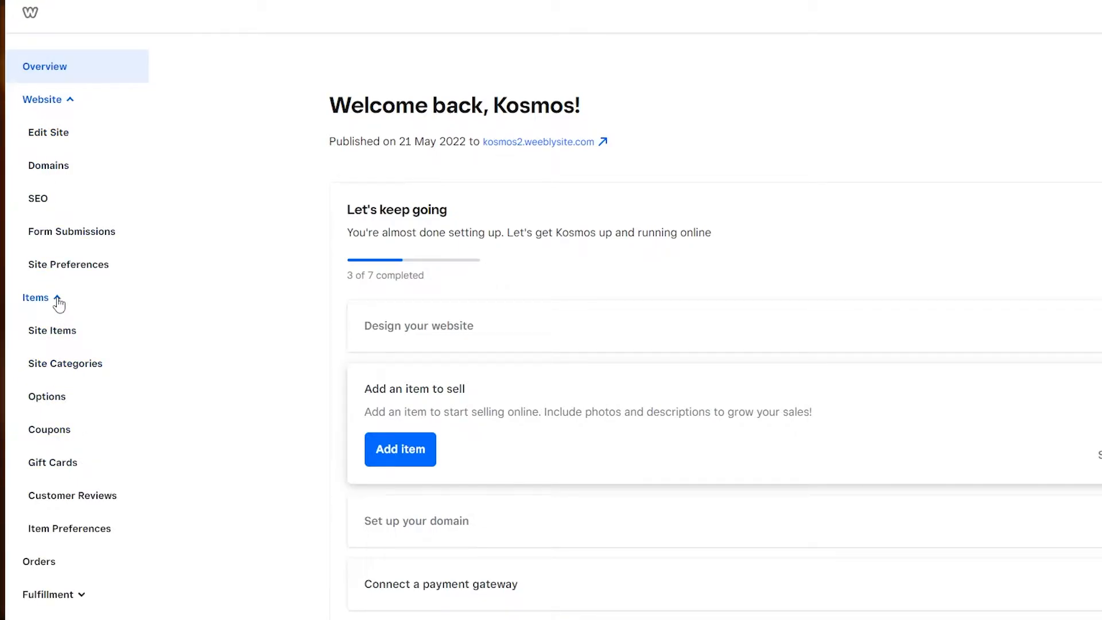
click(57, 298)
click(54, 367)
click(56, 370)
click(66, 404)
click(66, 408)
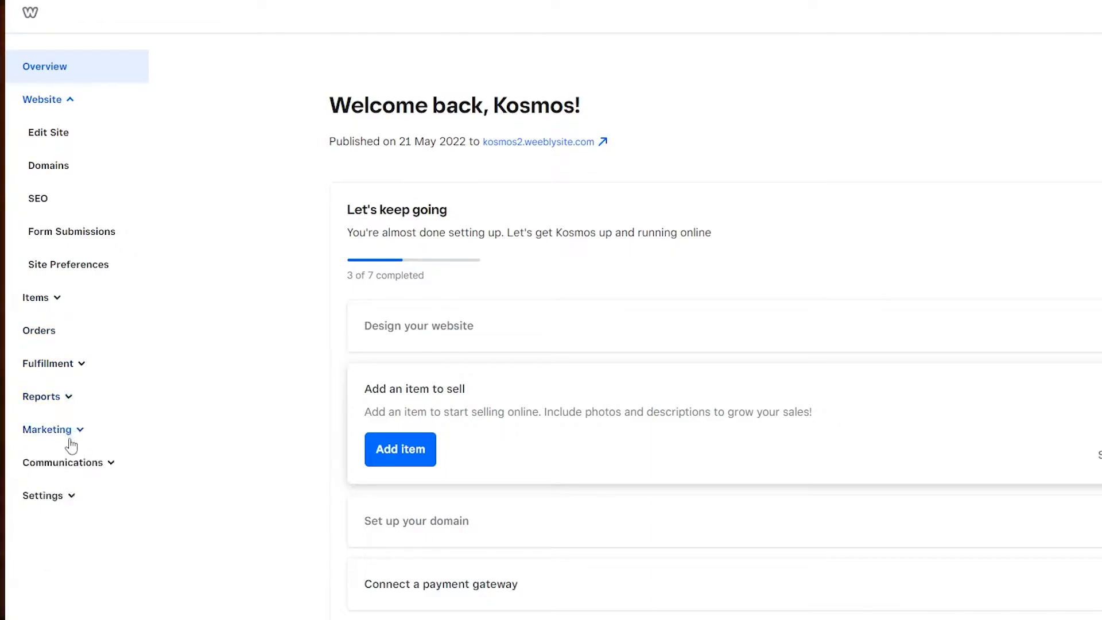
click(71, 476)
click(70, 475)
click(68, 498)
click(66, 494)
Open the site for editing and look through the home page's banner, newsletter, gallery and event request sections
click(58, 136)
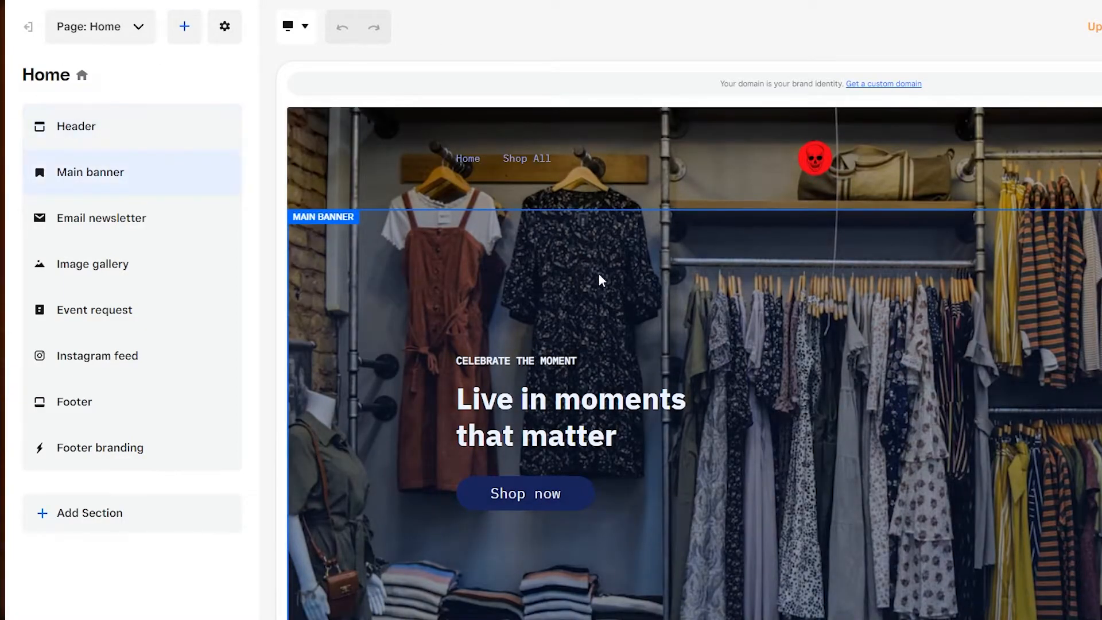
scroll(604, 265, down, 5)
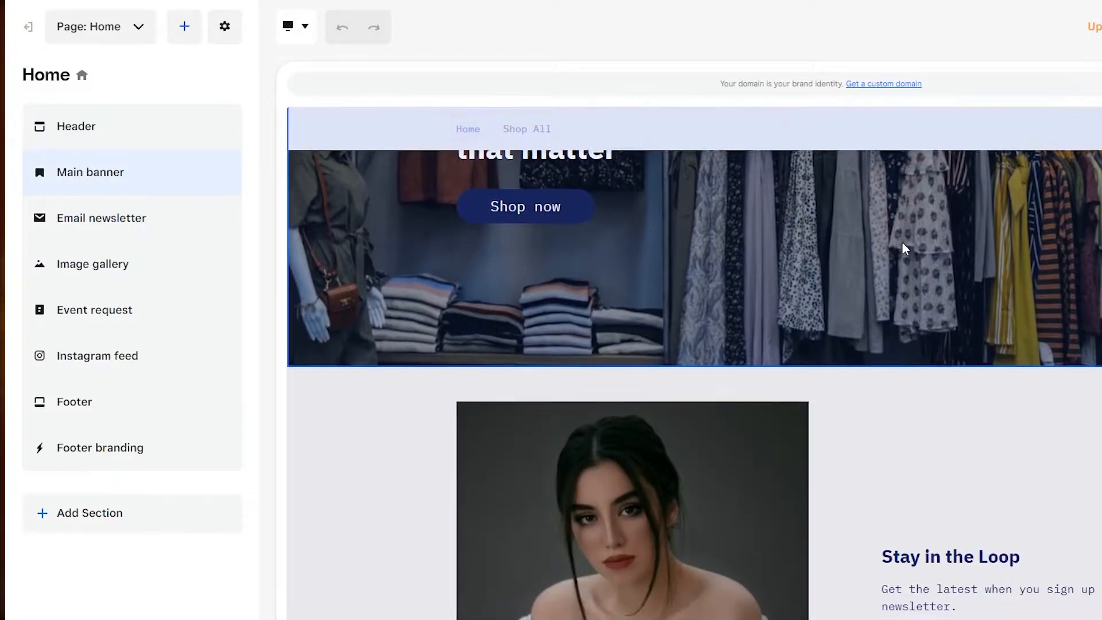
scroll(904, 248, down, 10)
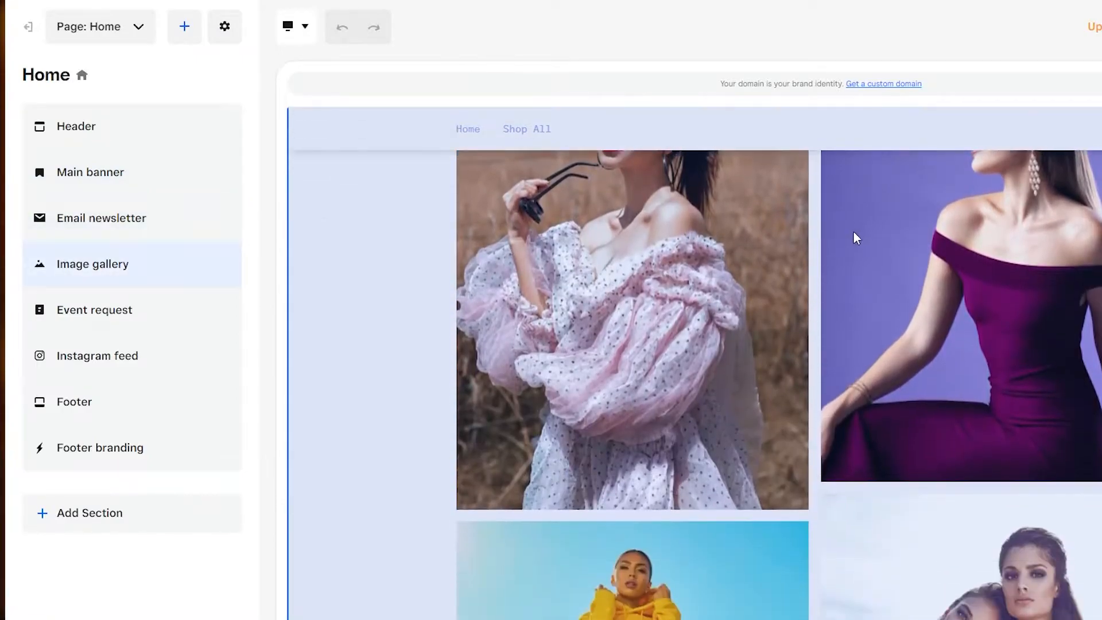
scroll(624, 220, down, 1)
scroll(623, 219, down, 10)
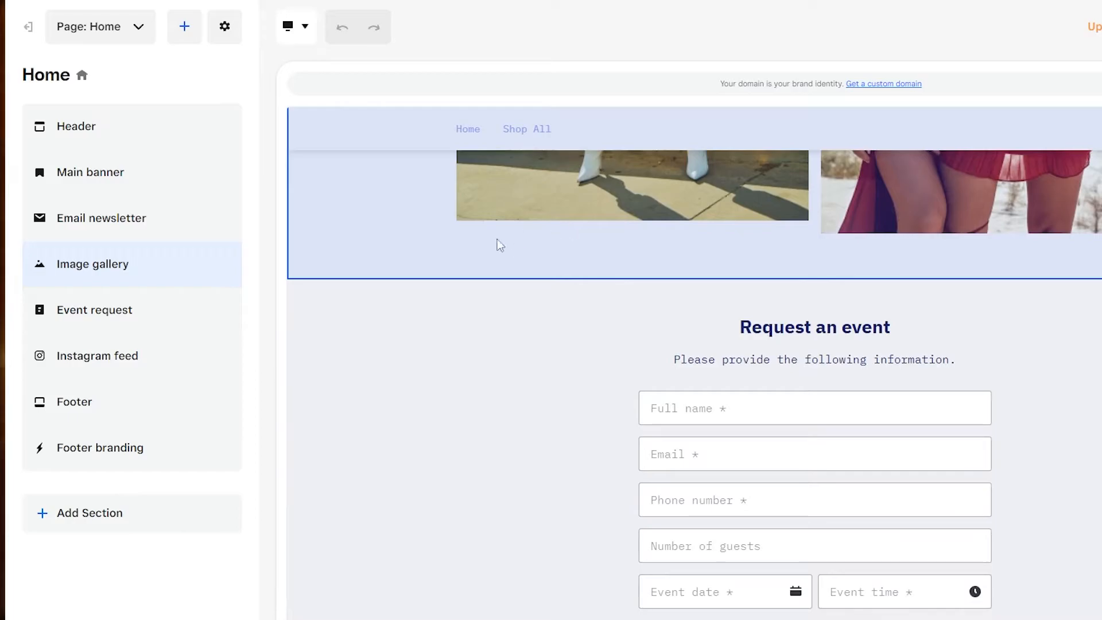
scroll(505, 287, up, 8)
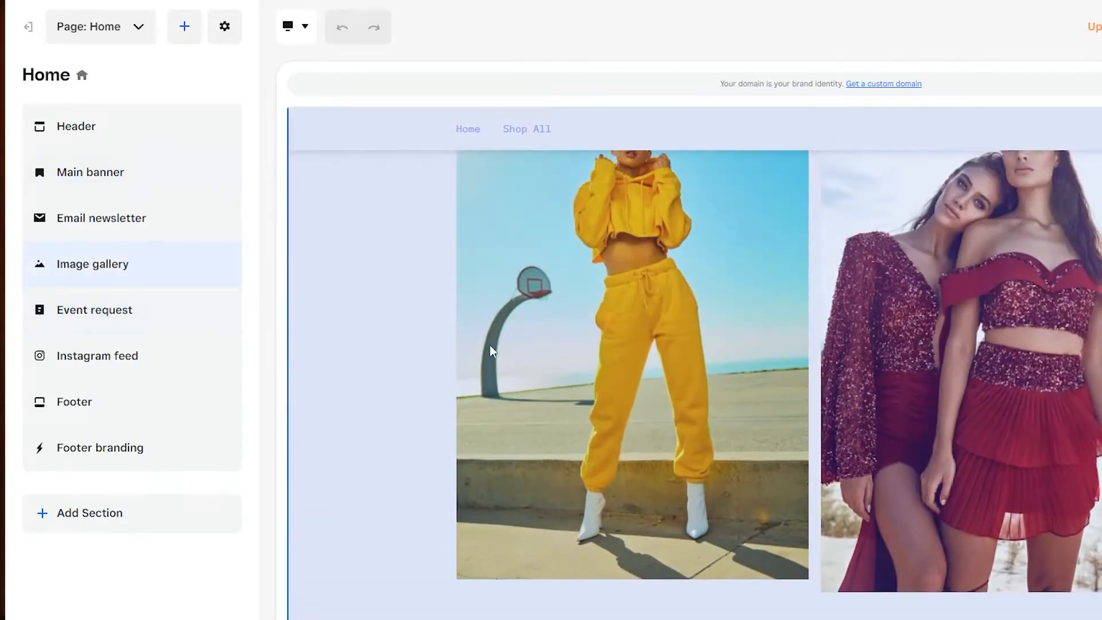
scroll(497, 373, up, 10)
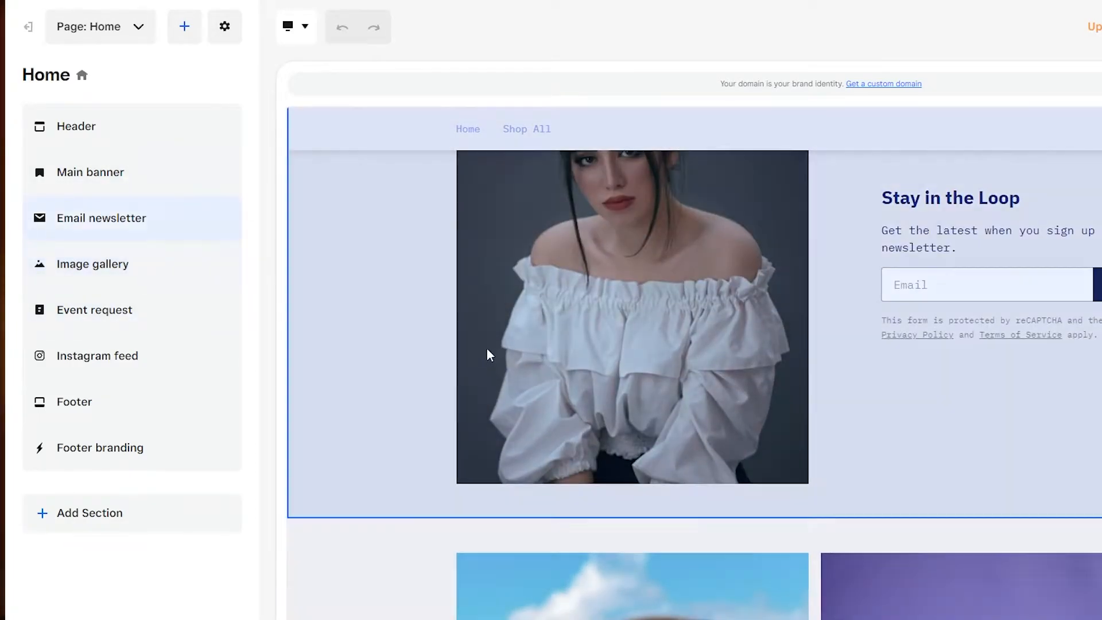
scroll(746, 322, down, 3)
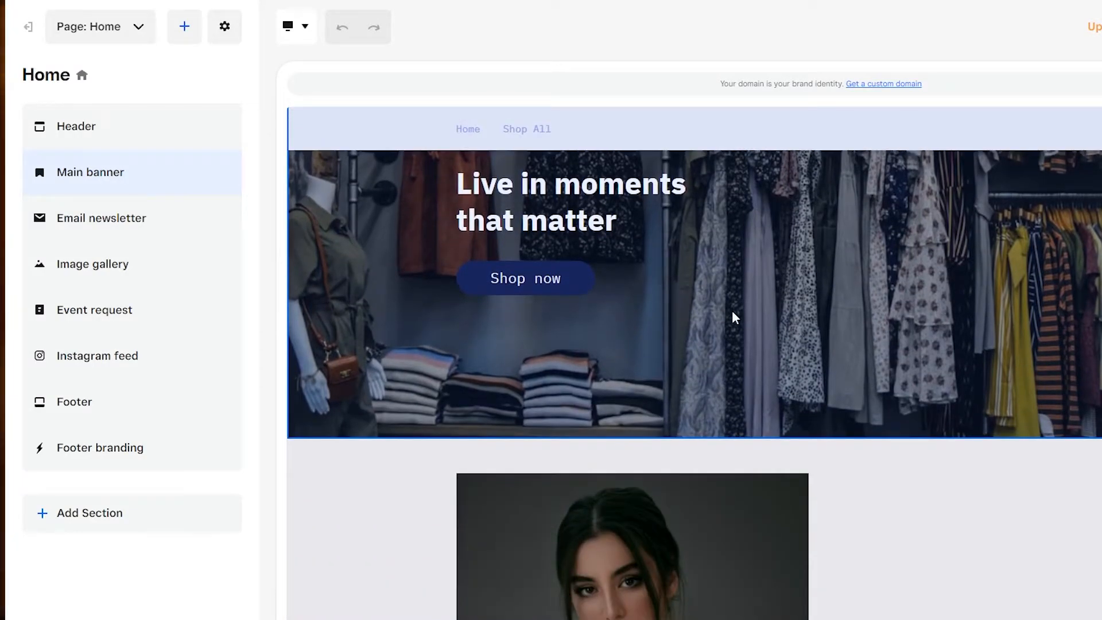
scroll(732, 312, down, 2)
scroll(731, 311, up, 2)
scroll(729, 313, up, 5)
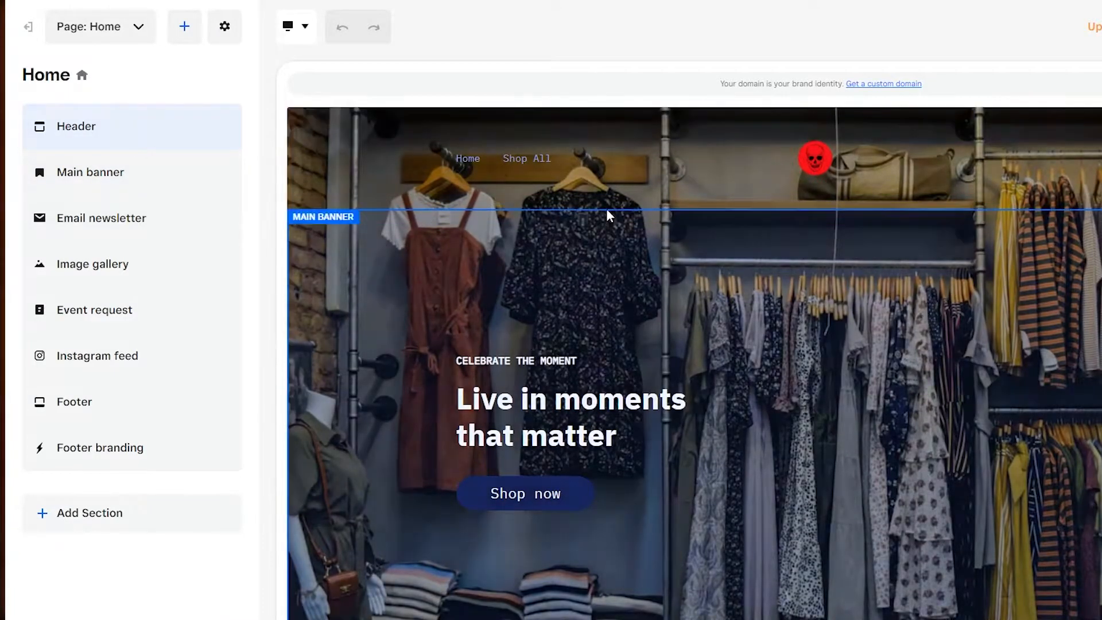
Open the header section's settings and try out the header button, leaving it switched off
click(94, 133)
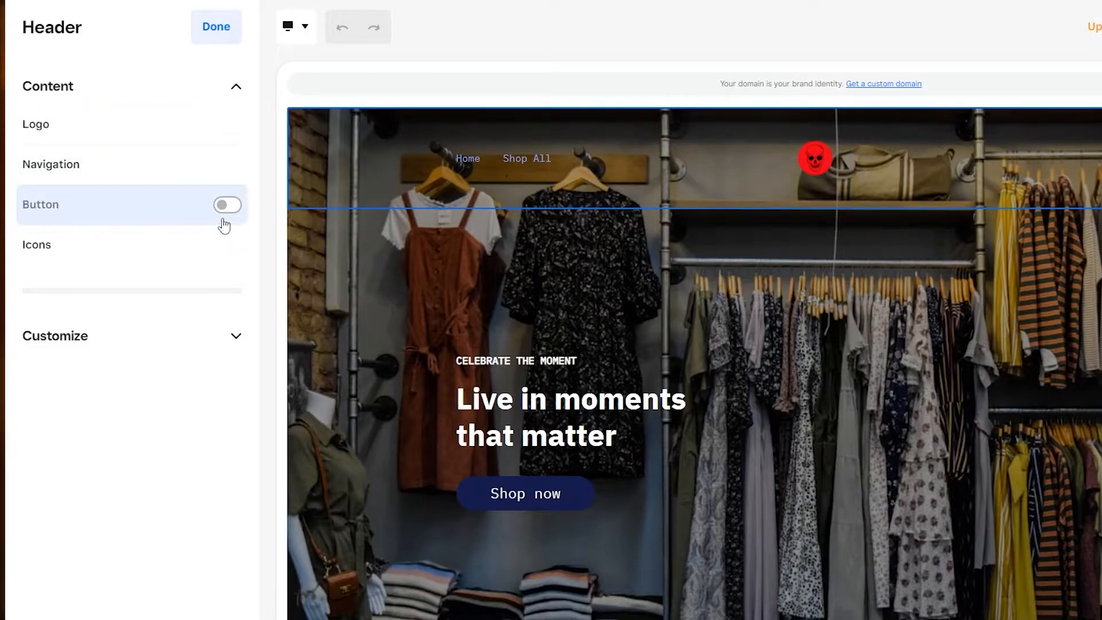
click(227, 207)
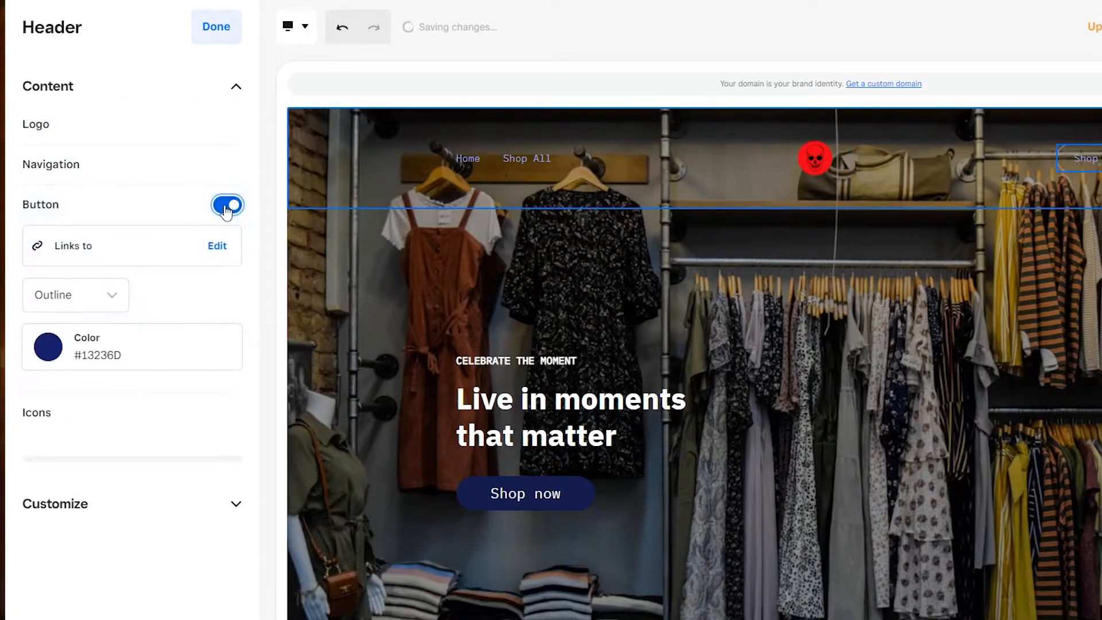
click(226, 206)
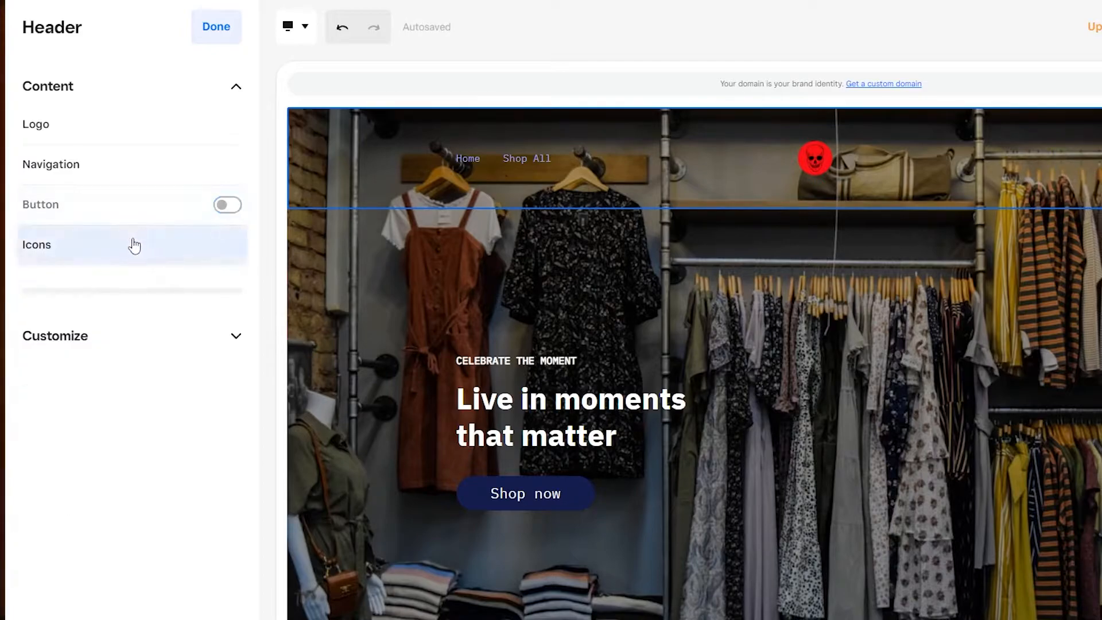
Set the color of the header icons to the black neutral
click(130, 244)
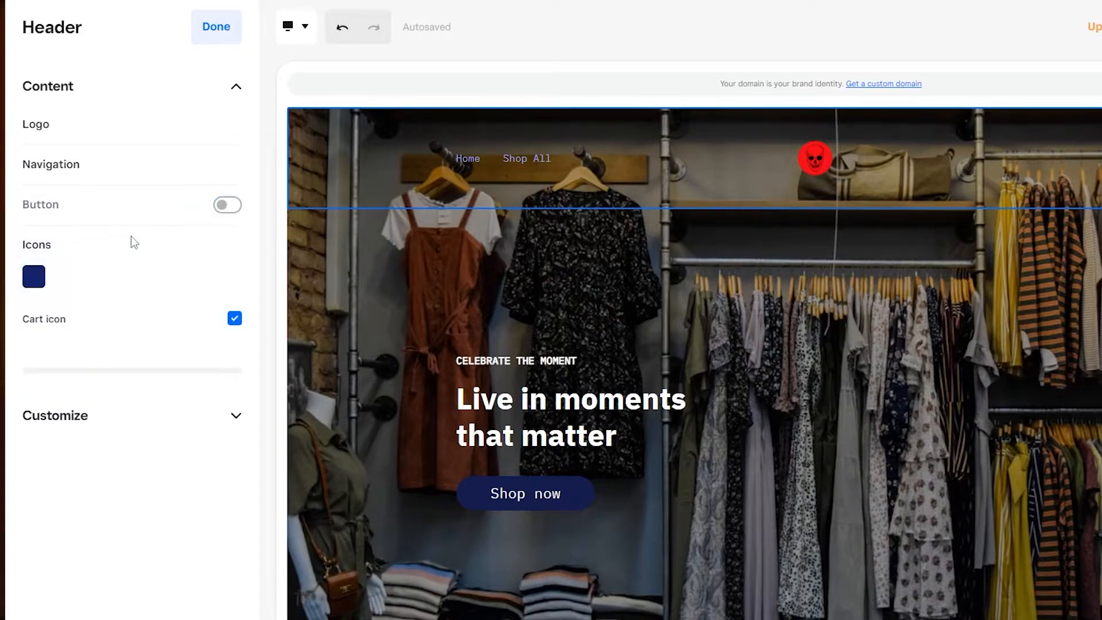
click(34, 276)
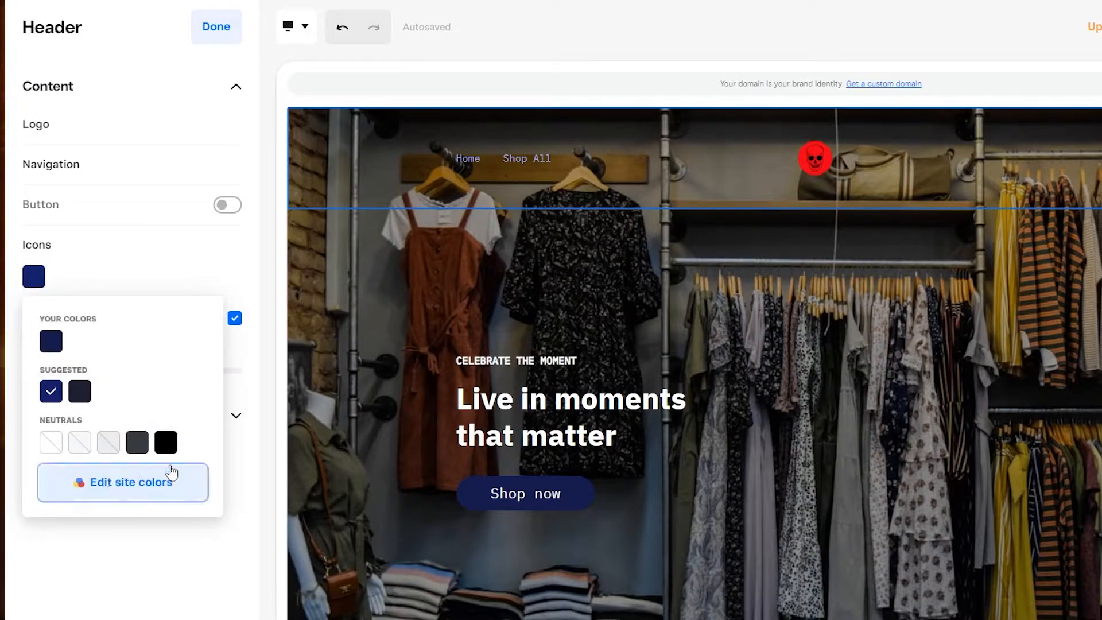
click(138, 444)
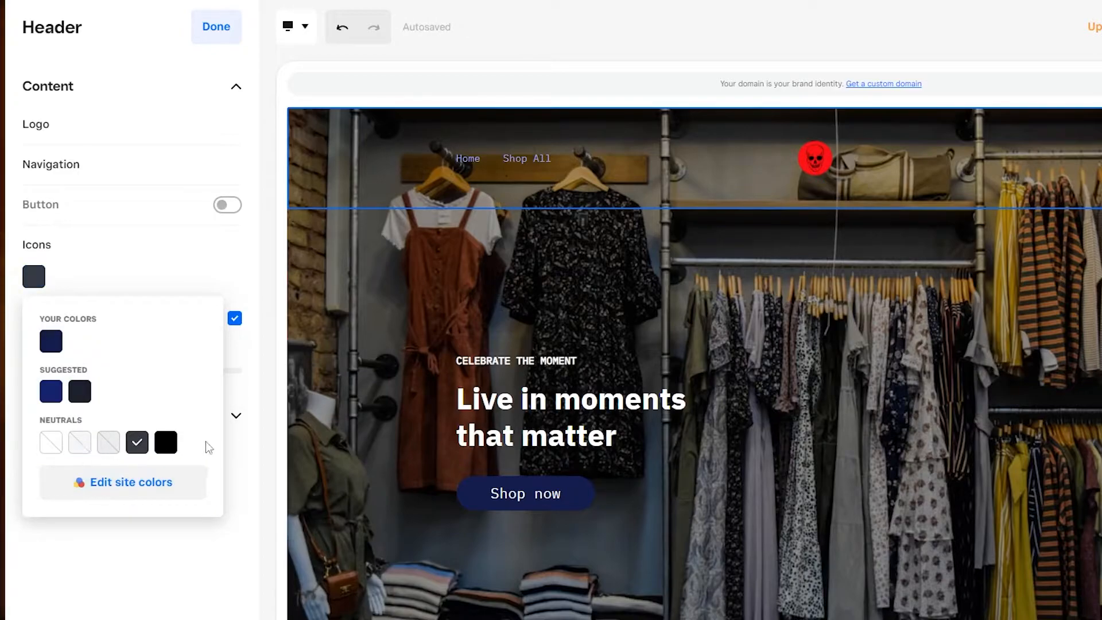
click(170, 446)
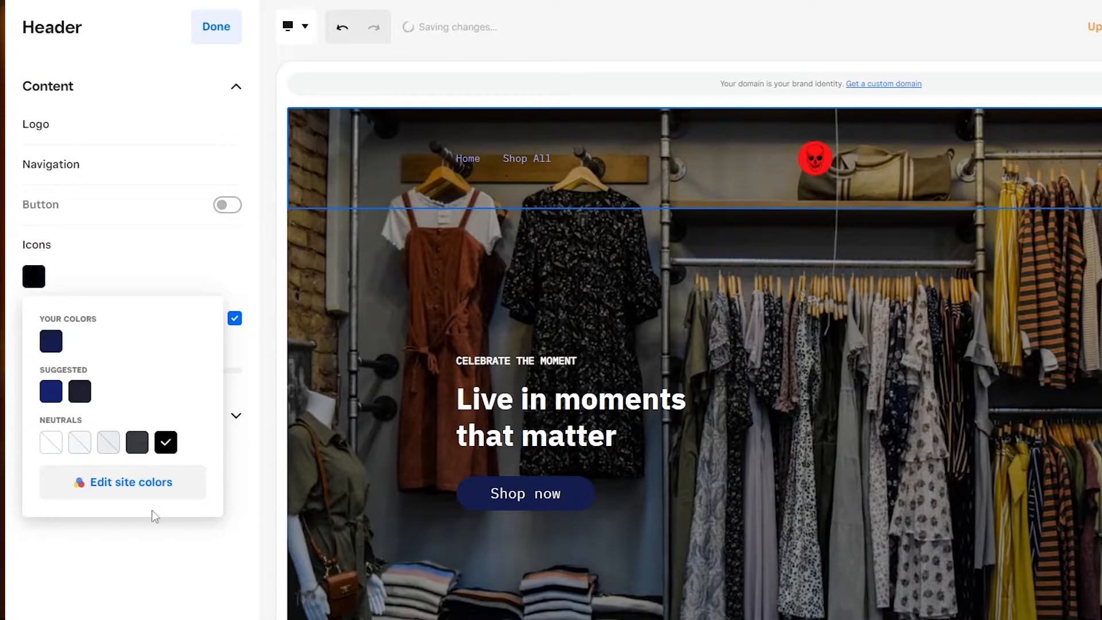
click(202, 537)
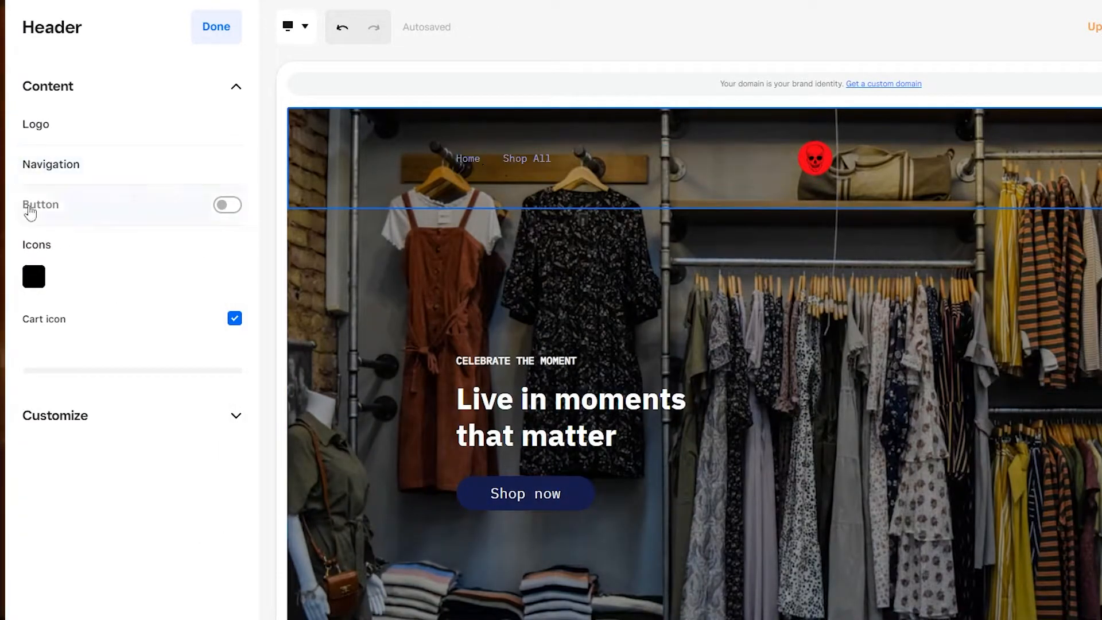
Set the header navigation's text color to the black neutral and show its menu links in all caps
click(50, 175)
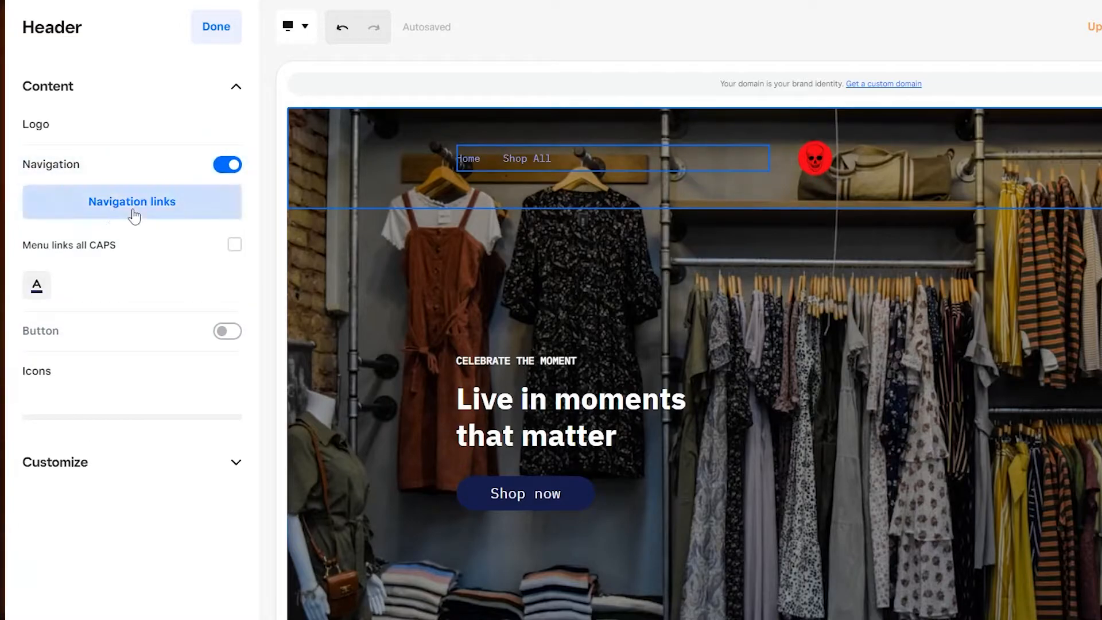
click(134, 215)
click(36, 24)
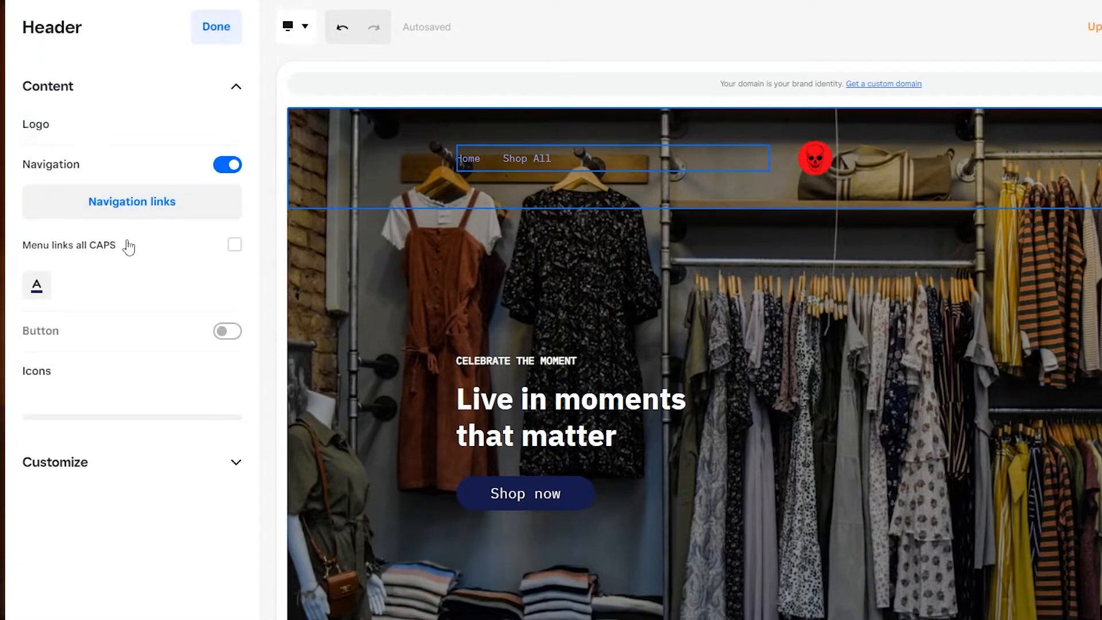
click(37, 285)
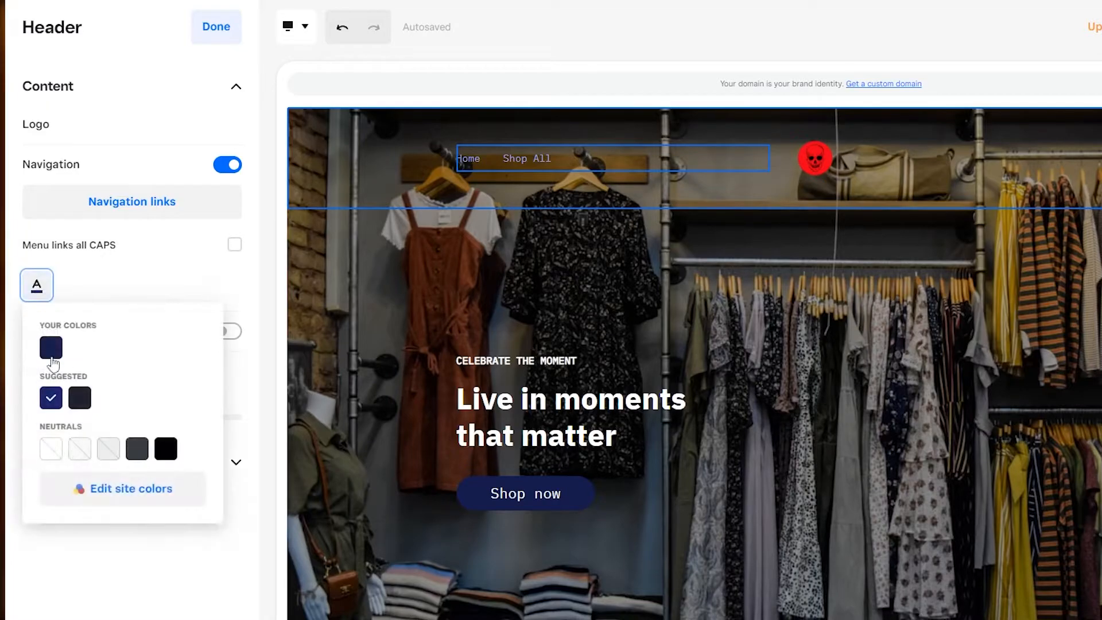
click(166, 448)
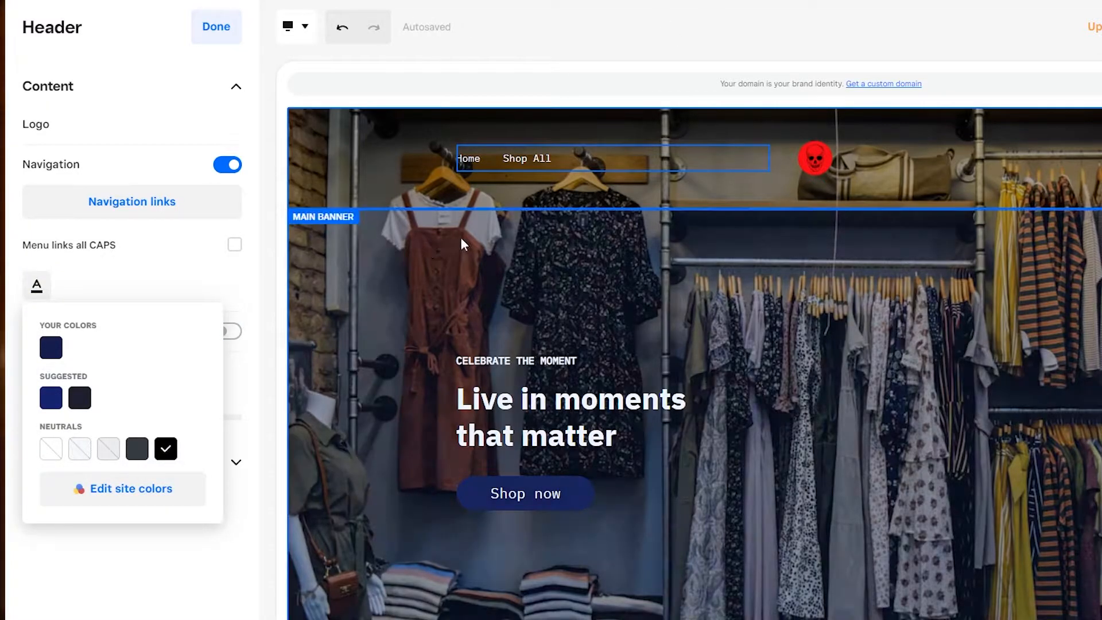
click(156, 253)
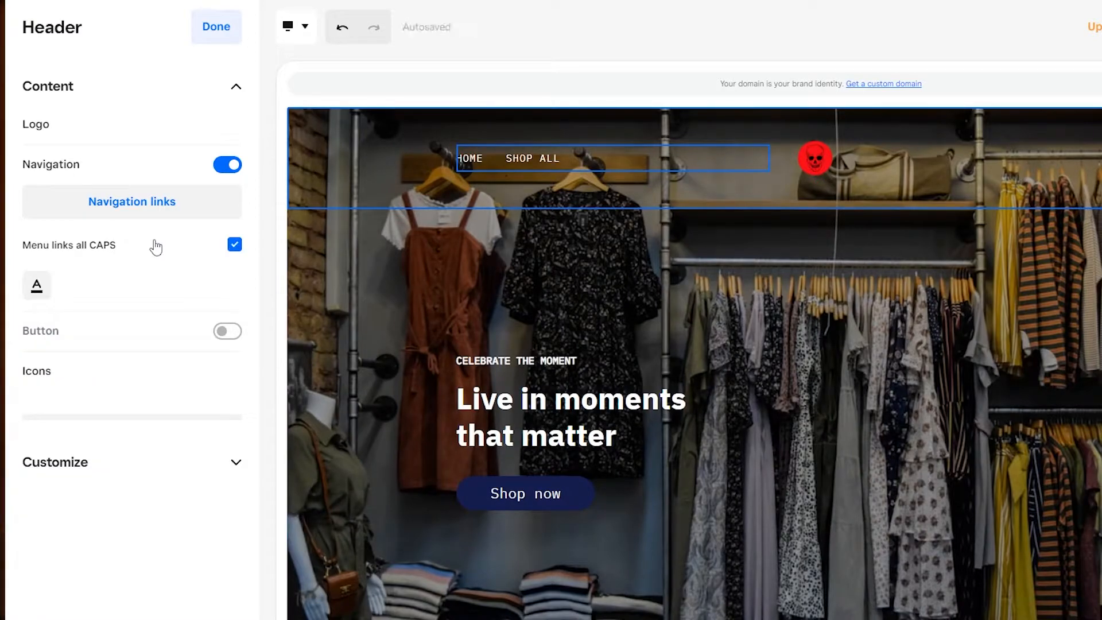
Examine the header's navigation links and the image, size and link options of its logo
click(167, 207)
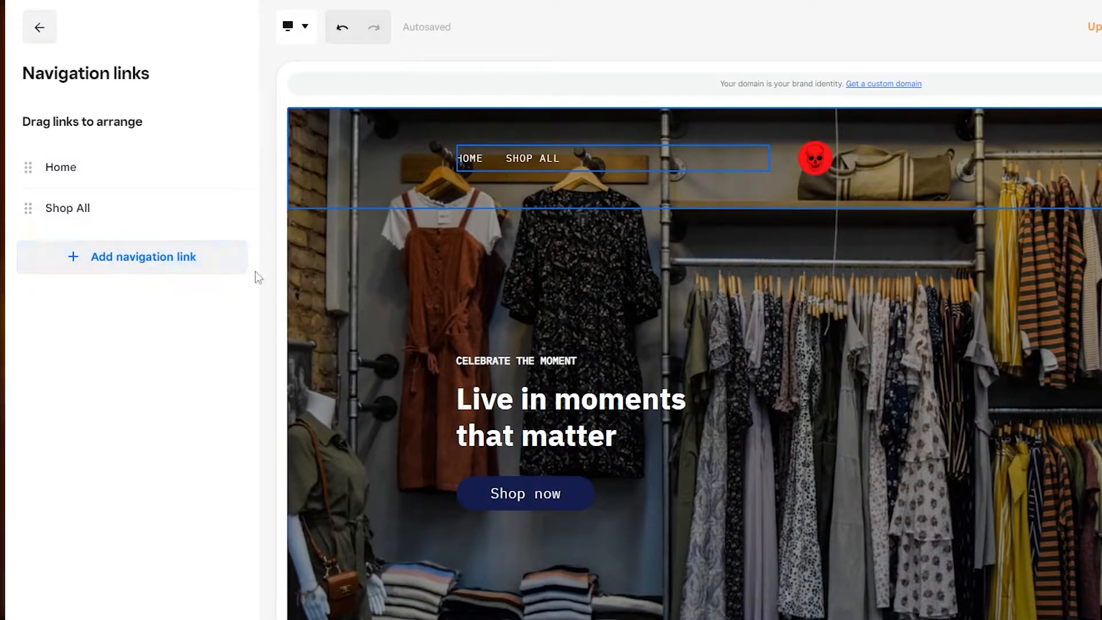
click(40, 27)
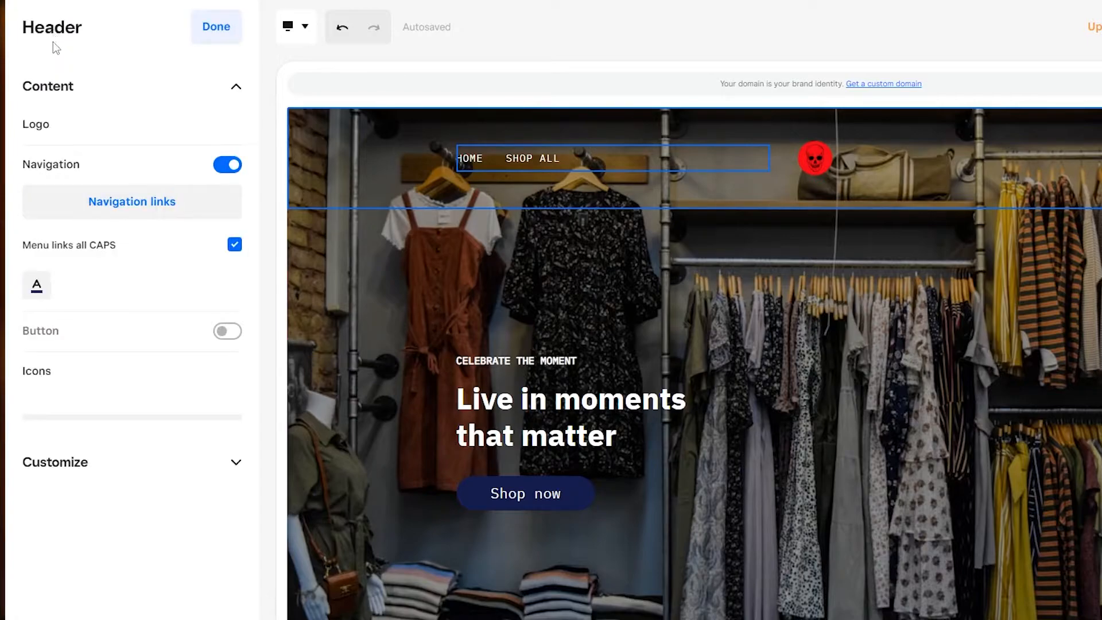
click(98, 127)
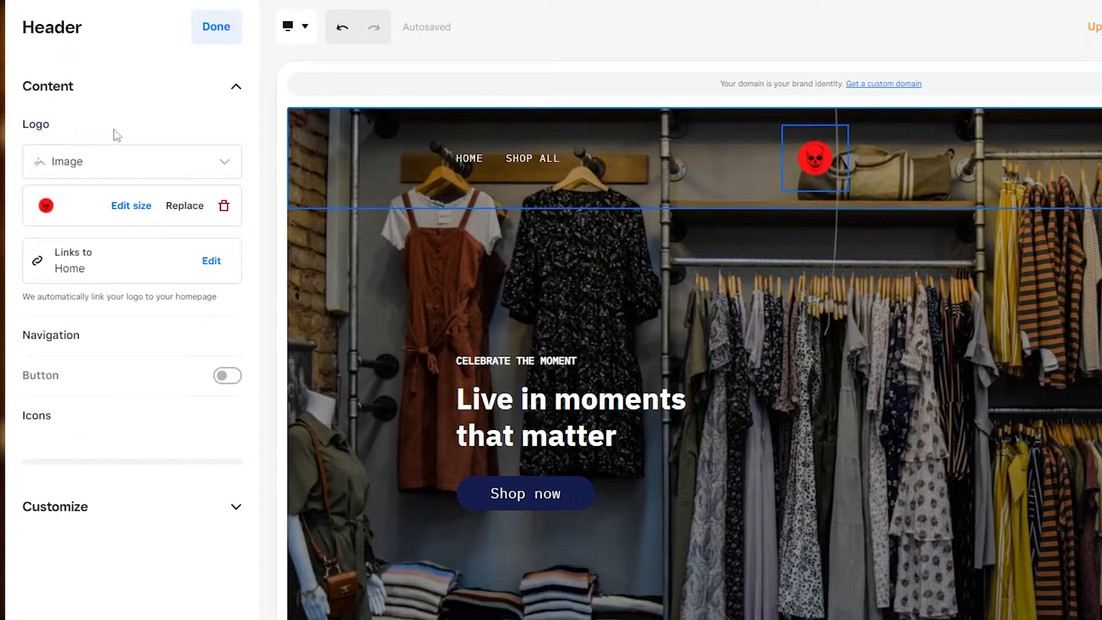
click(151, 167)
click(137, 157)
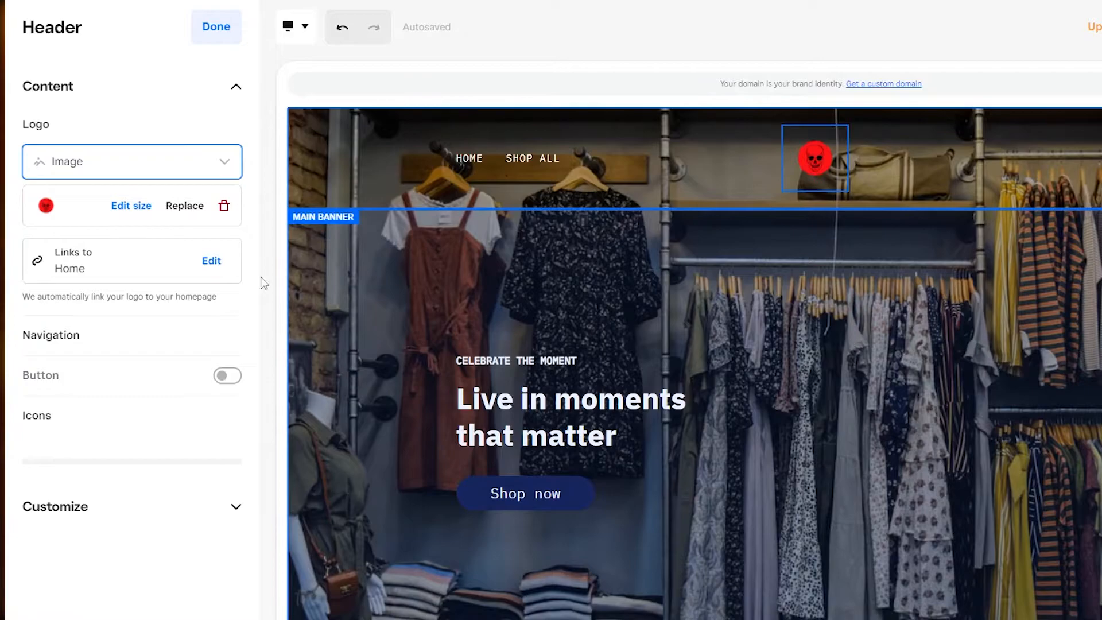
Finish editing the header and open the main banner section's settings
click(203, 29)
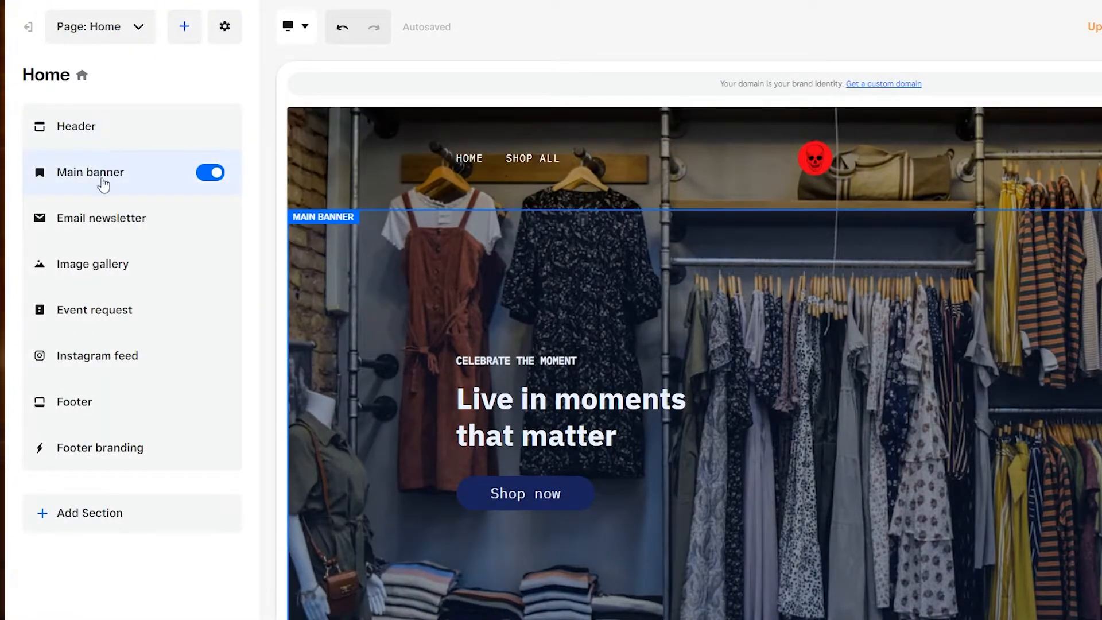
click(105, 167)
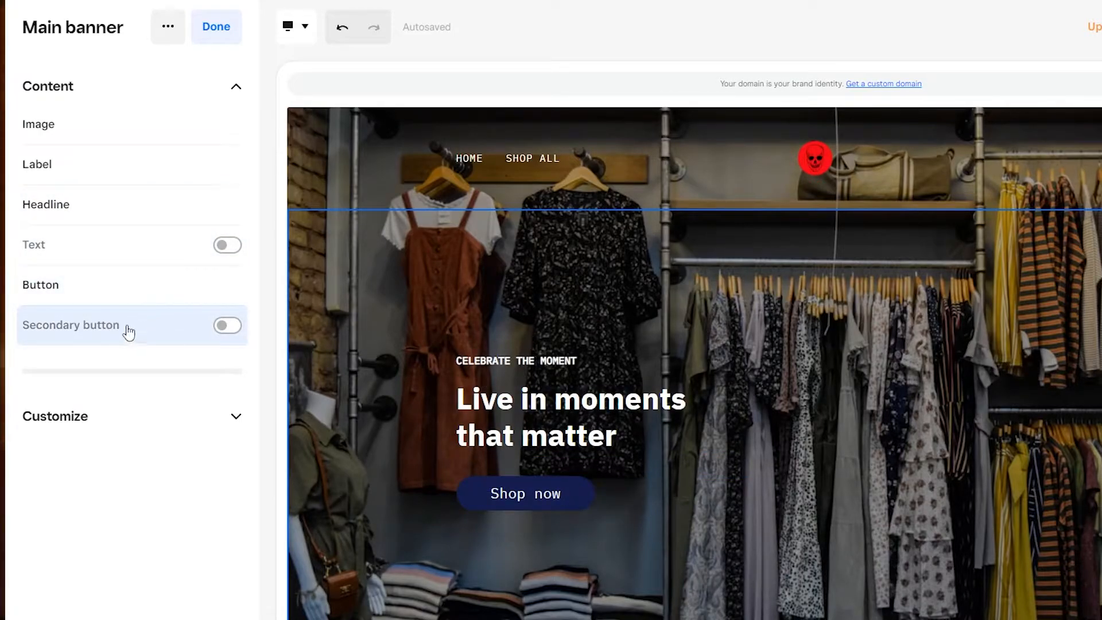
Try the main banner's stacked, framed and split-image layouts, then return to the full-image layout with text on the left
click(123, 416)
scroll(118, 397, down, 3)
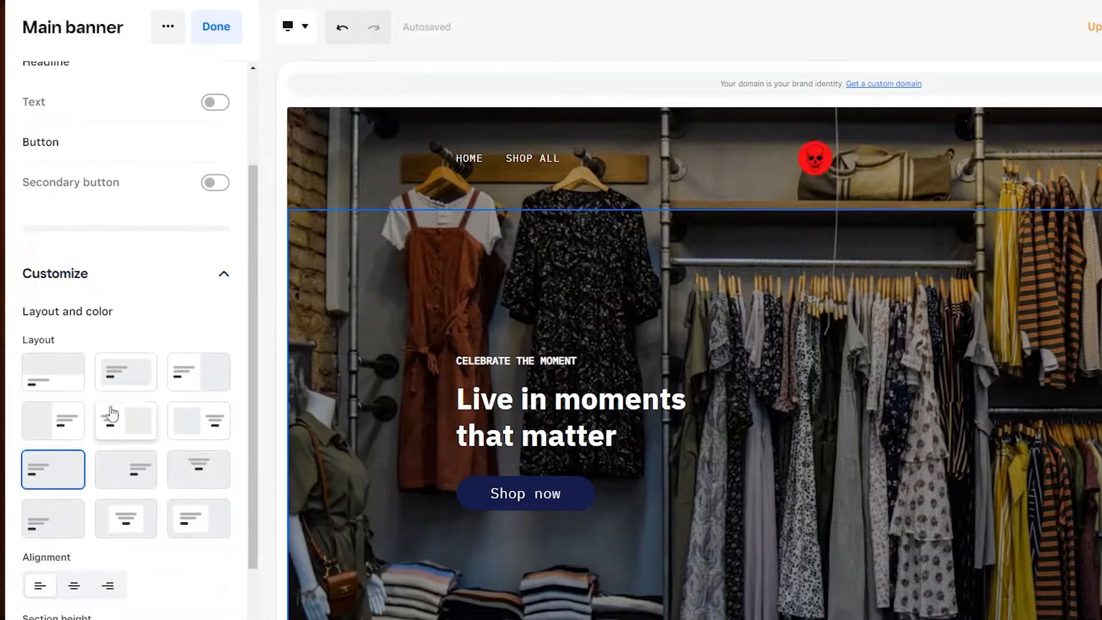
scroll(63, 354, down, 2)
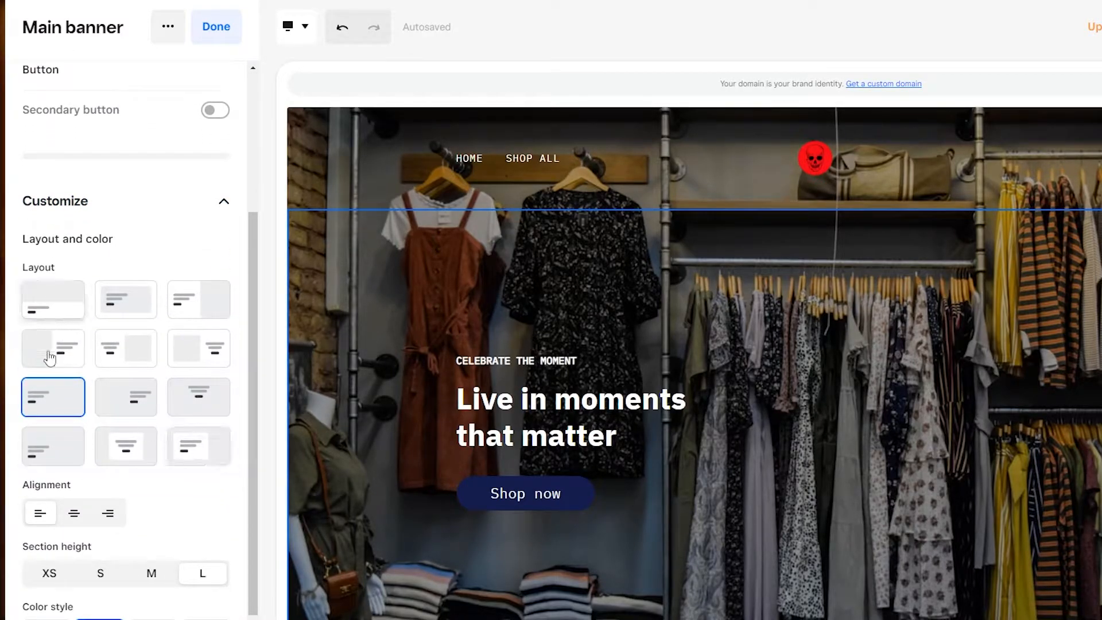
click(48, 301)
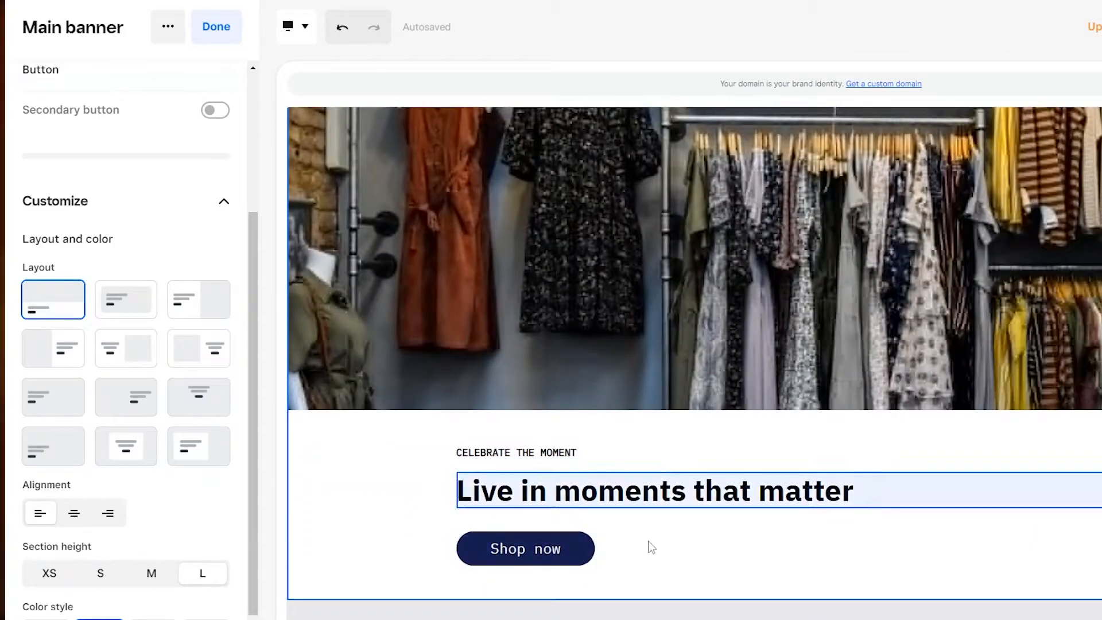
click(128, 310)
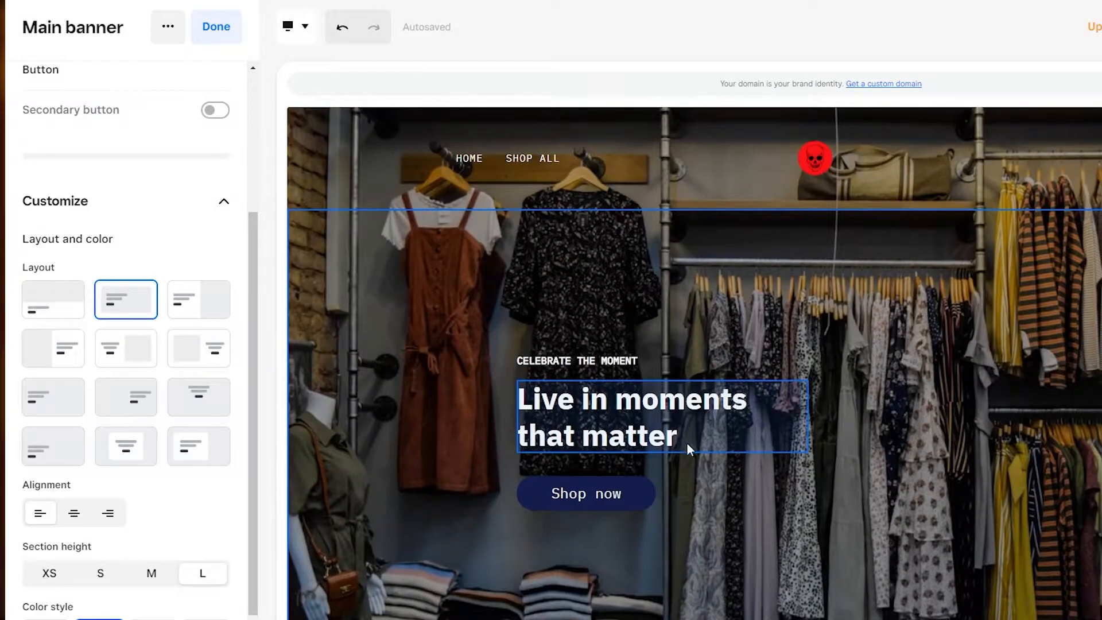
click(184, 307)
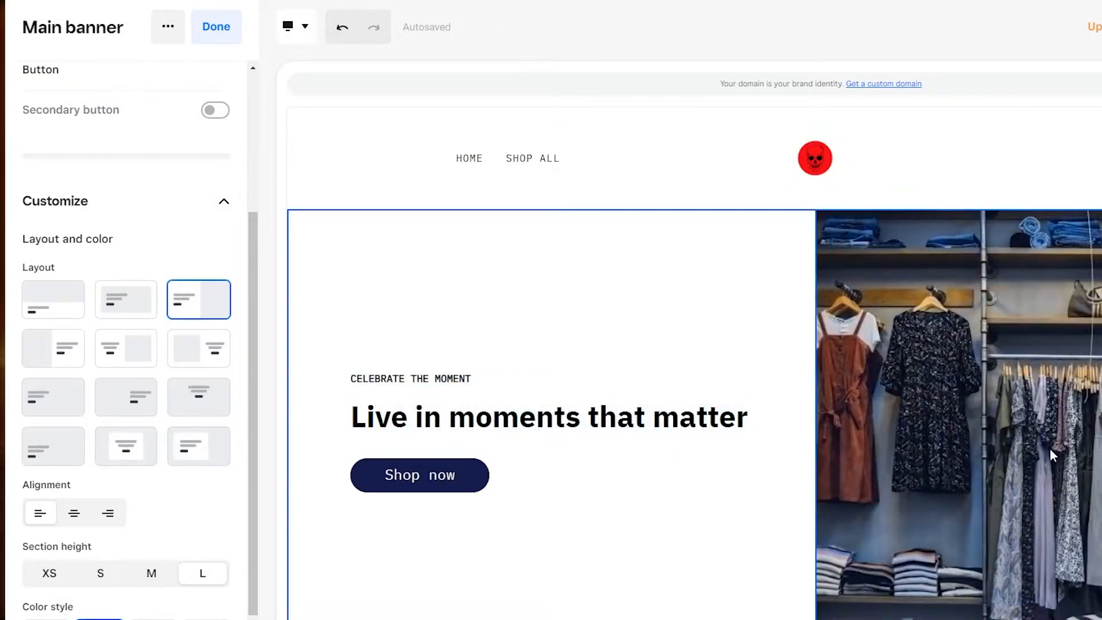
scroll(550, 249, down, 3)
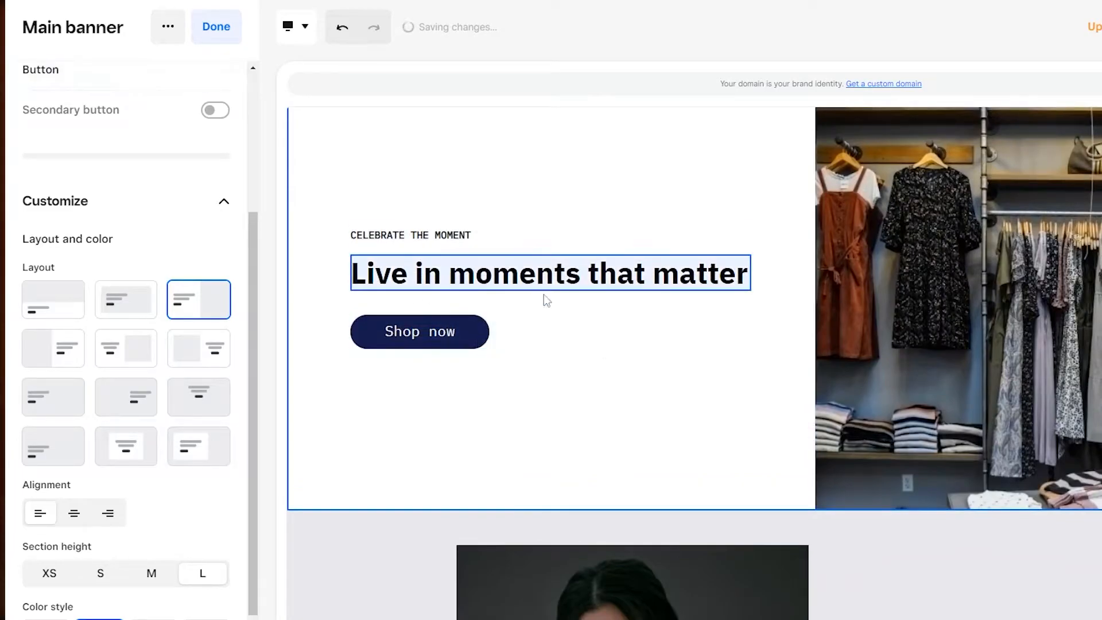
click(191, 353)
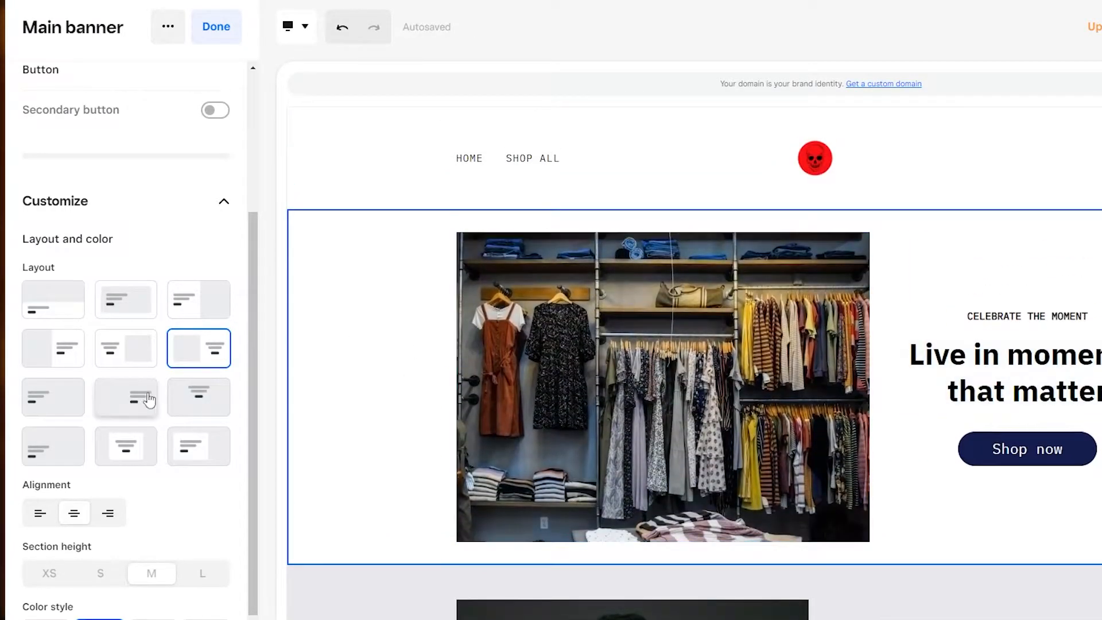
click(81, 406)
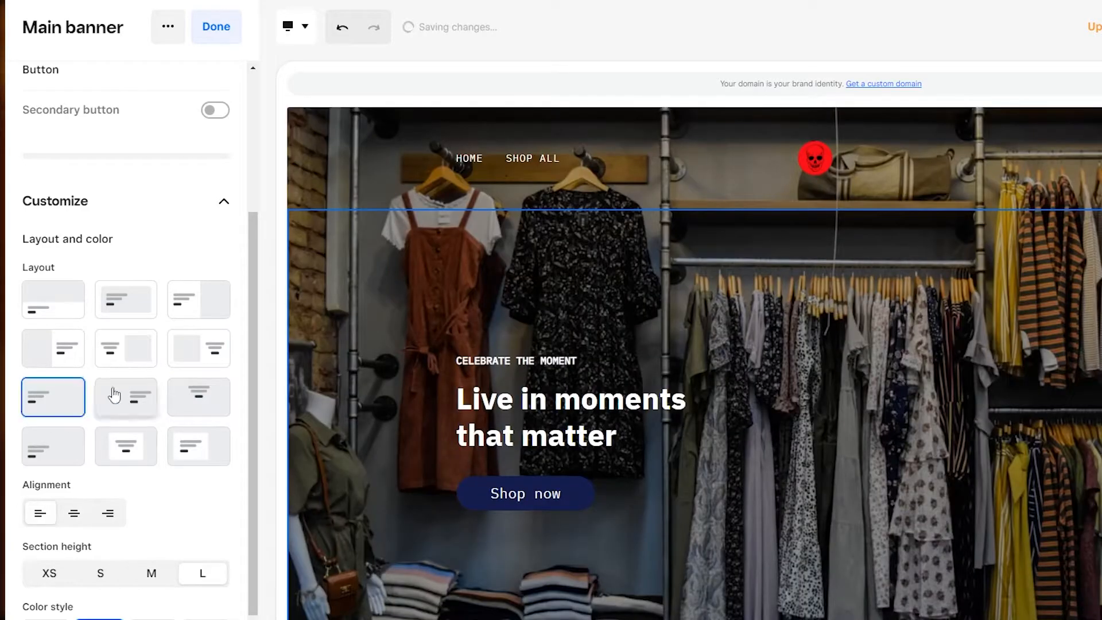
Apply the main banner layout that places left-aligned, inset text over the full-width image
click(138, 357)
click(178, 314)
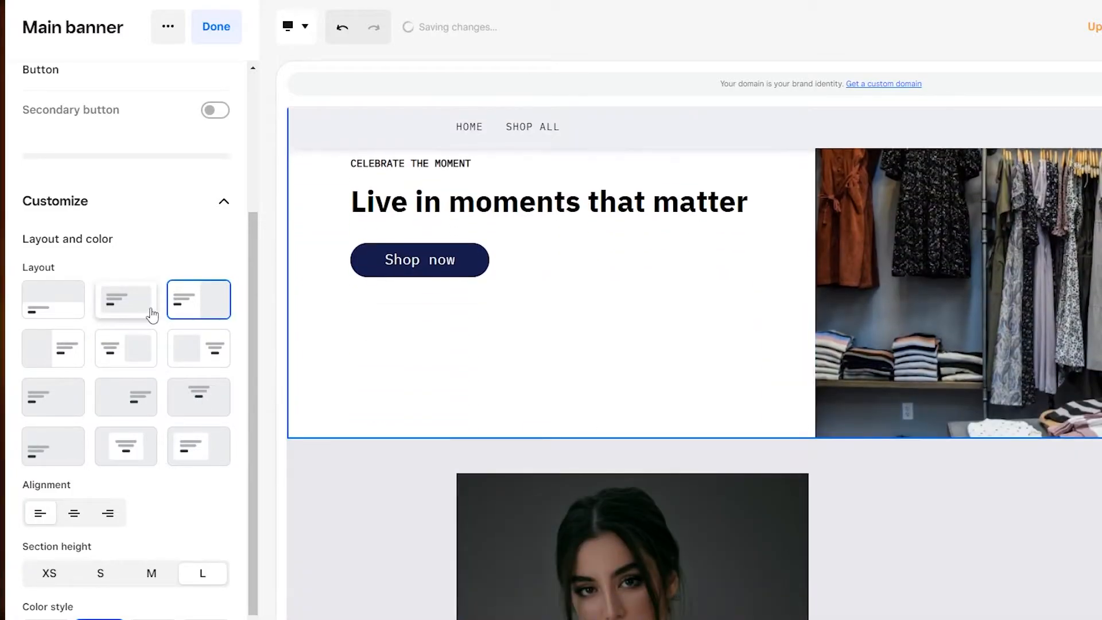
click(148, 310)
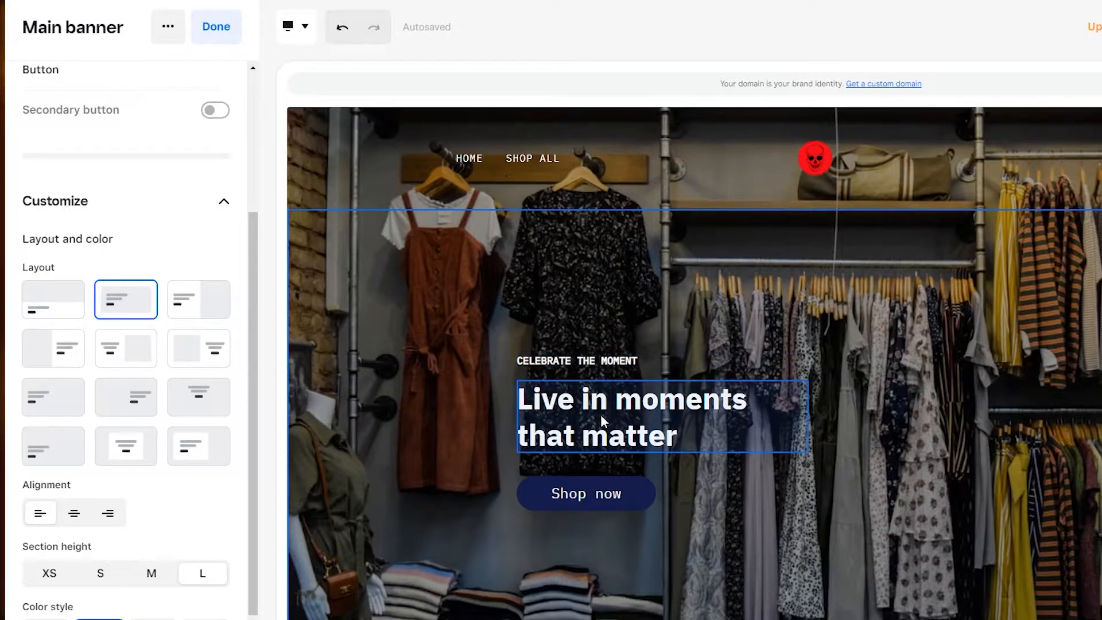
scroll(601, 415, down, 1)
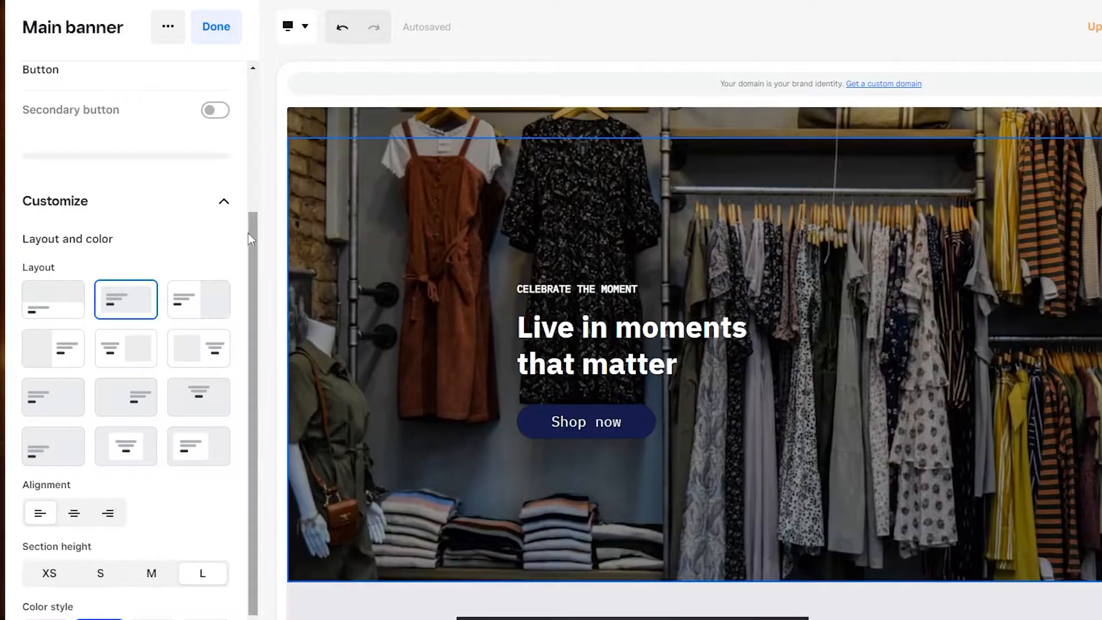
Compare the main banner's section heights, set the height to M and finish editing the banner
click(217, 210)
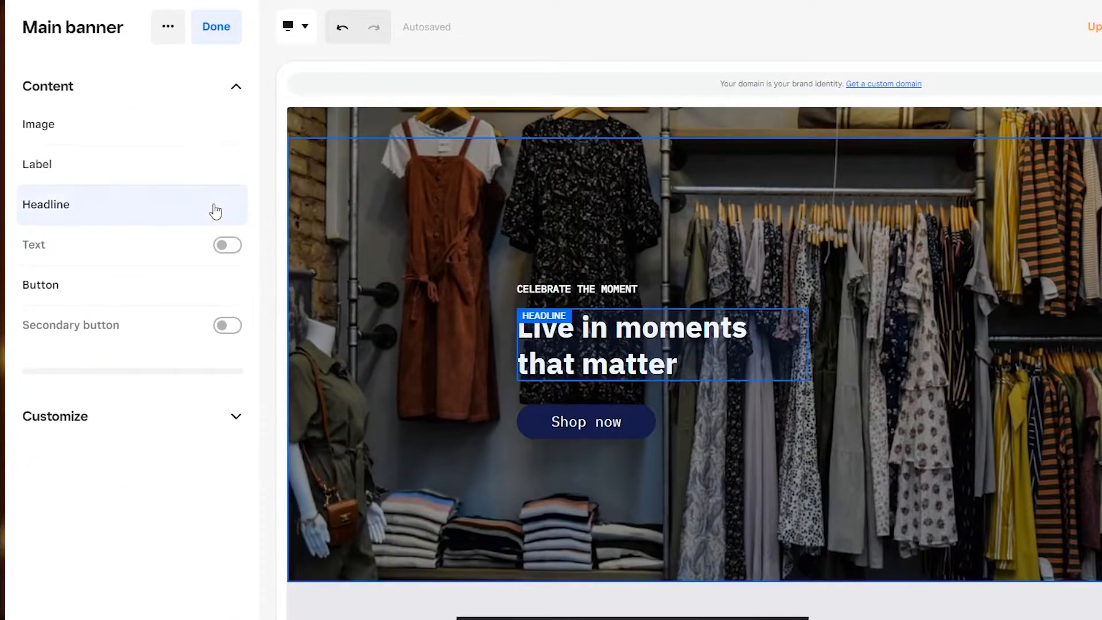
click(185, 413)
scroll(197, 454, down, 3)
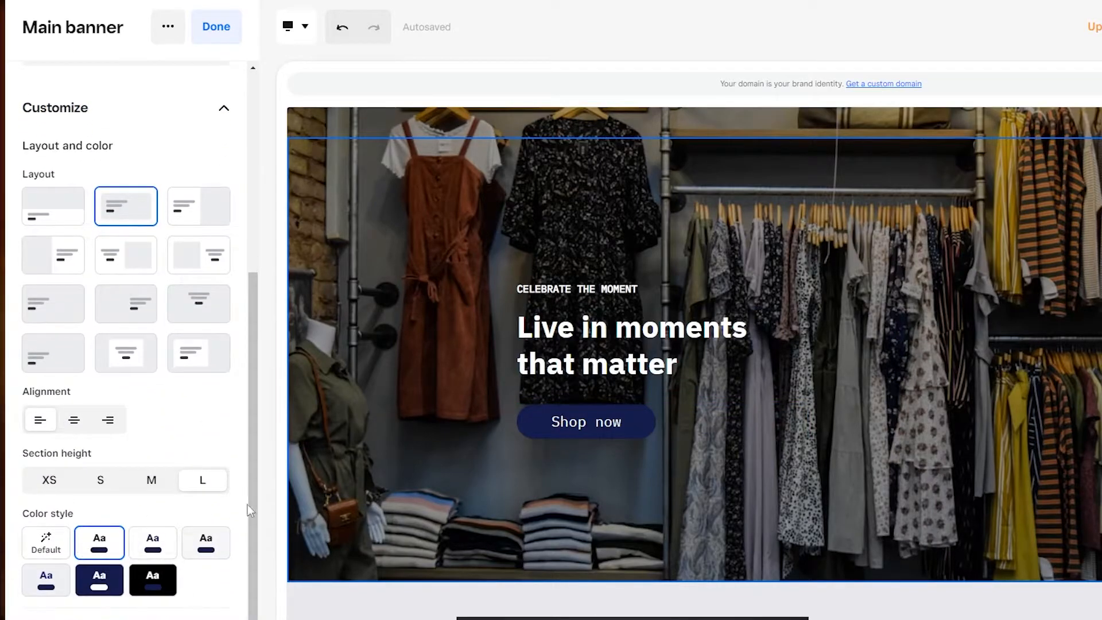
click(102, 484)
click(154, 485)
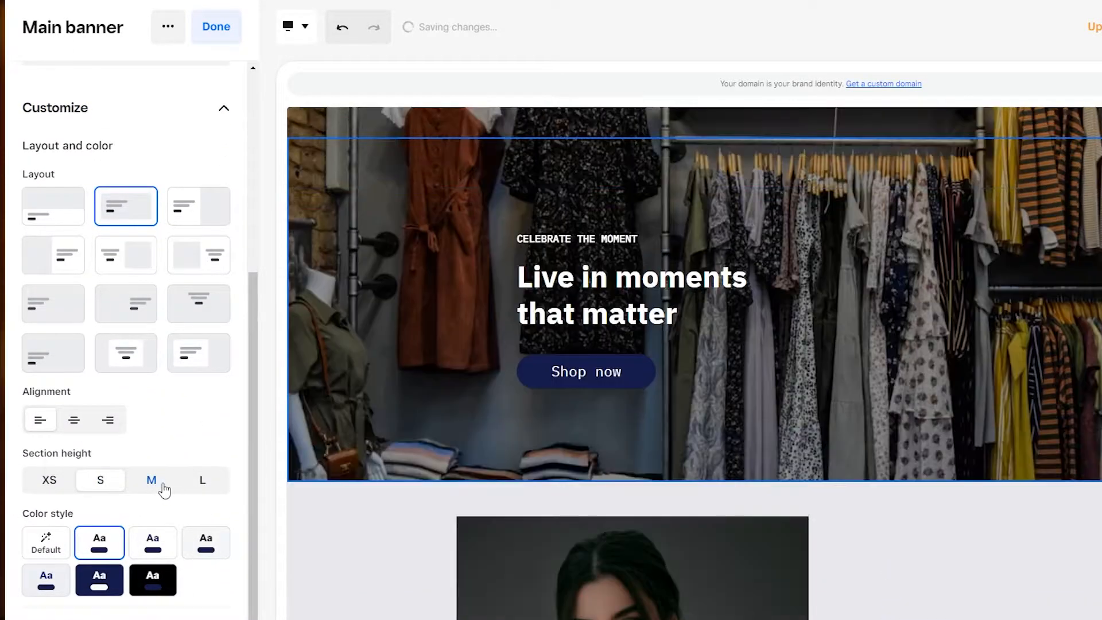
click(195, 487)
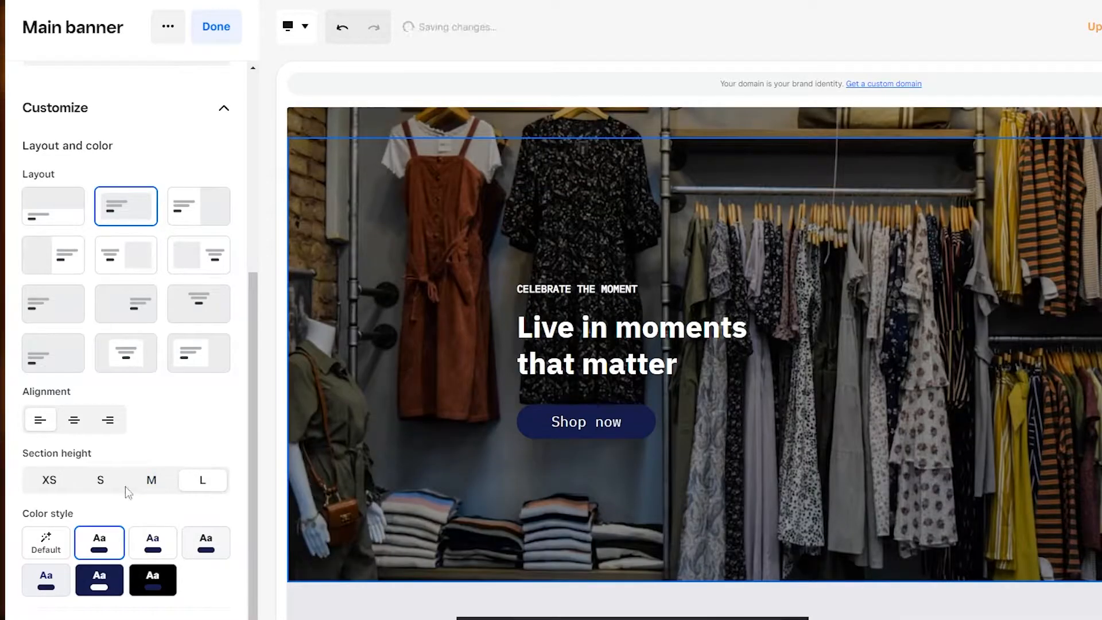
click(54, 479)
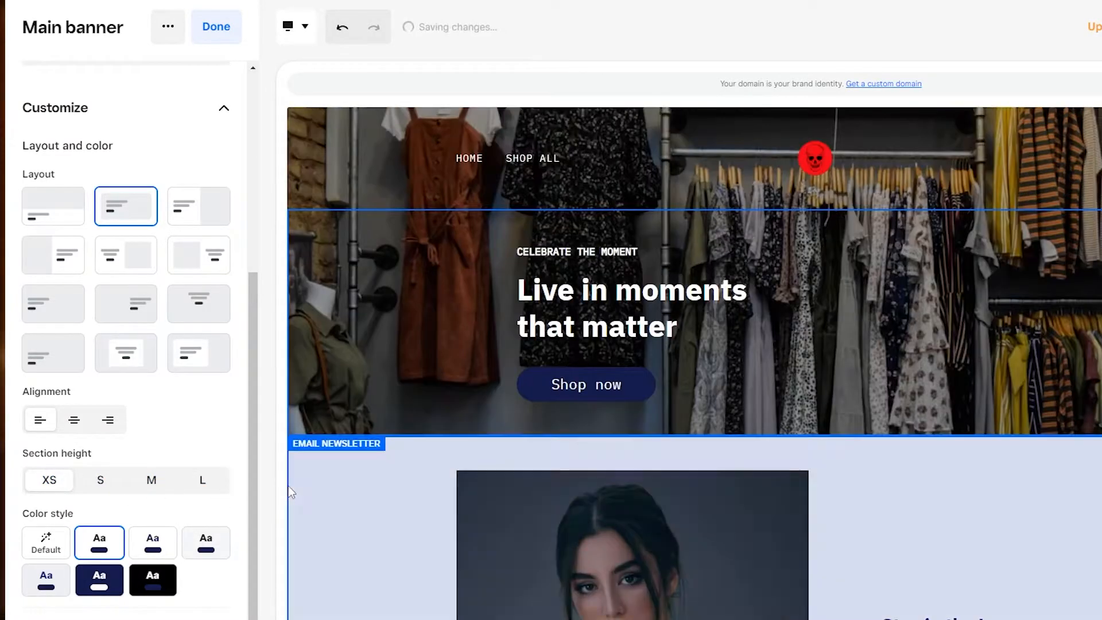
click(151, 481)
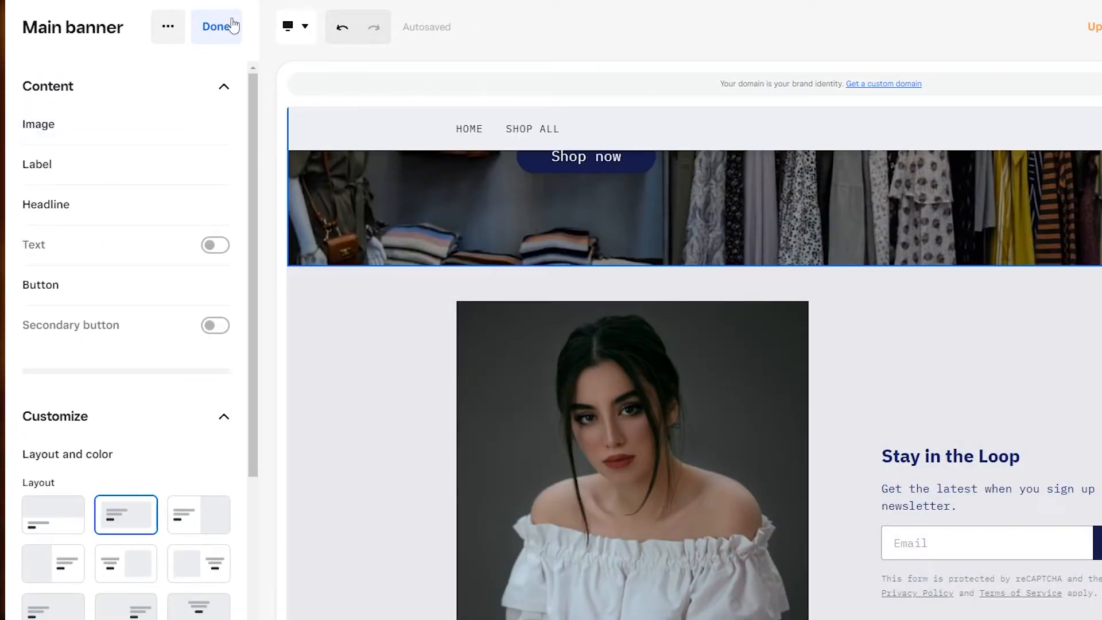
click(218, 27)
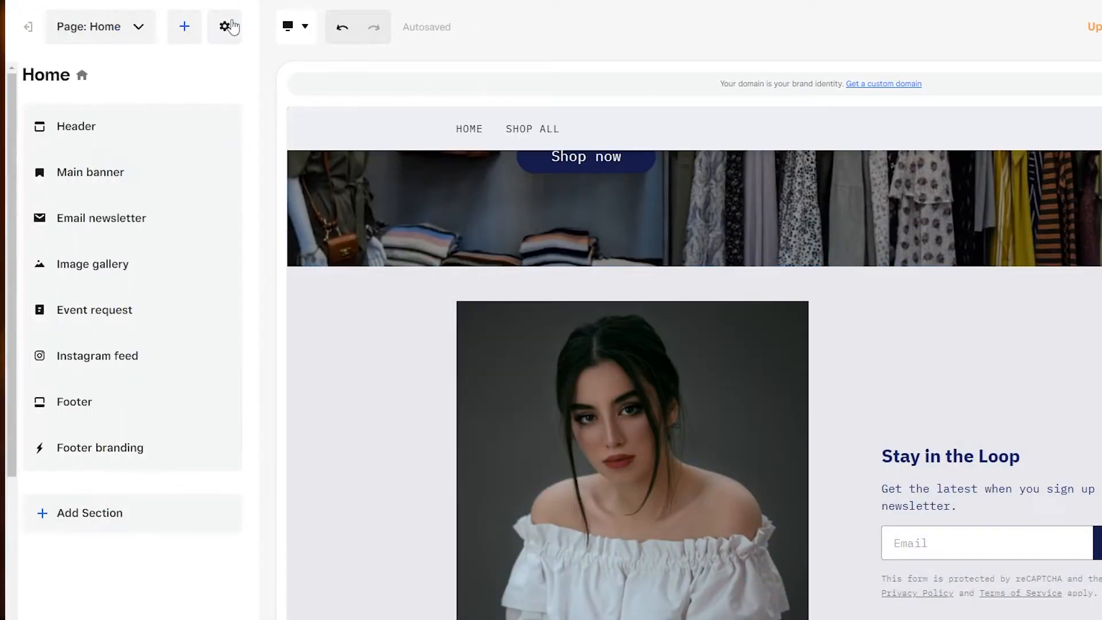
Move the Email newsletter section below the Instagram feed, just above the Footer, and check its new place on the page
mouse_move(189, 175)
mouse_move(128, 218)
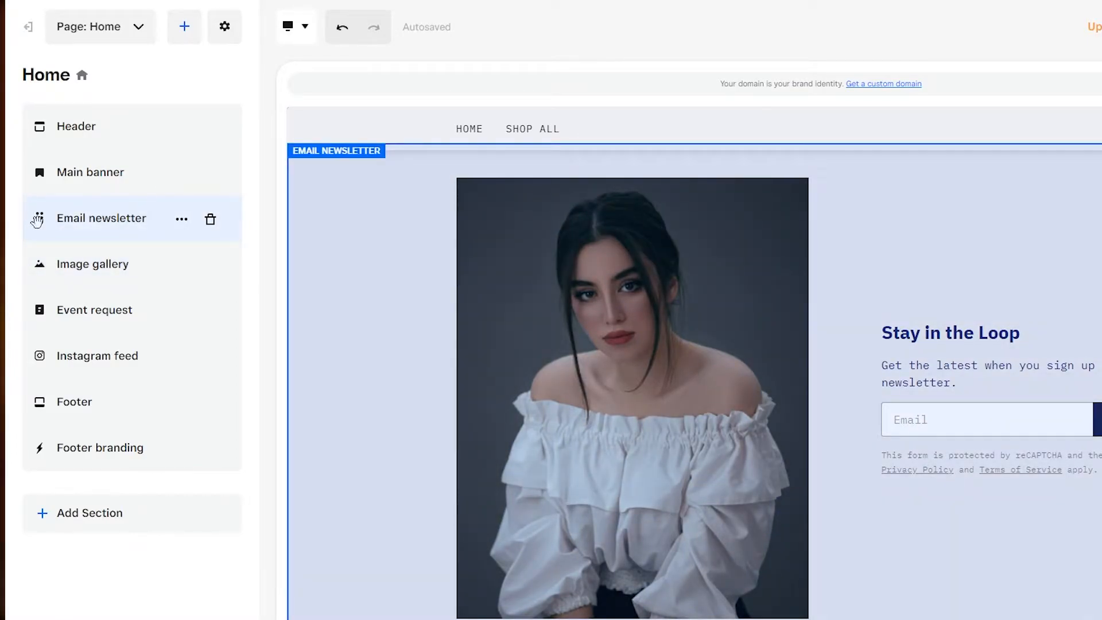
drag(38, 220, 71, 360)
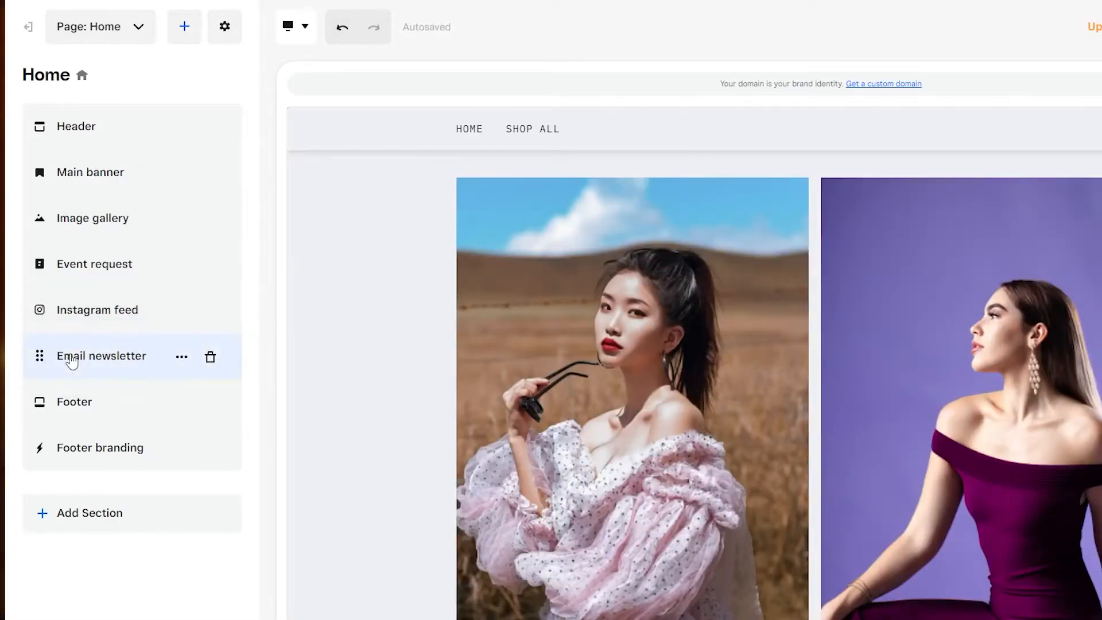
scroll(619, 464, down, 4)
scroll(505, 527, down, 15)
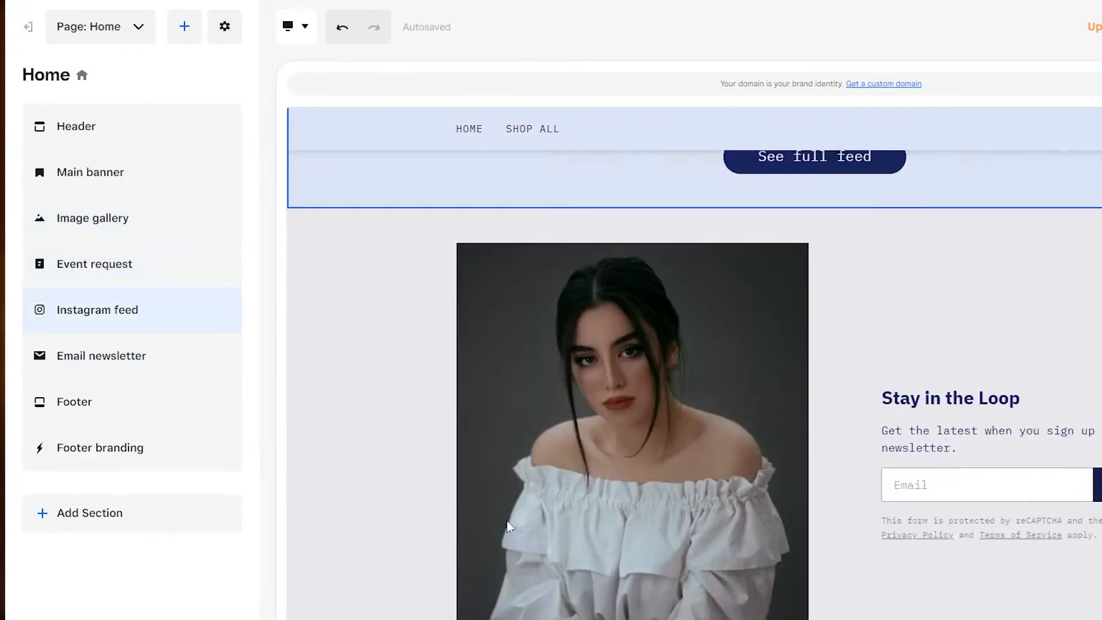
scroll(508, 525, down, 1)
scroll(919, 448, down, 5)
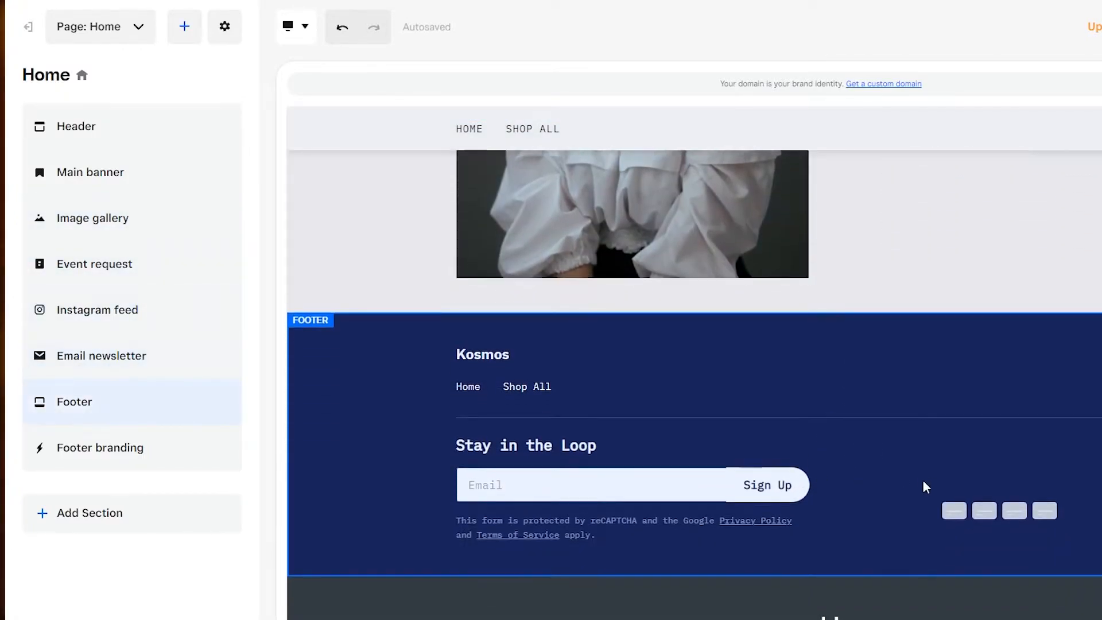
Delete the Event request and Instagram feed sections from the home page
scroll(919, 482, up, 8)
scroll(794, 498, up, 6)
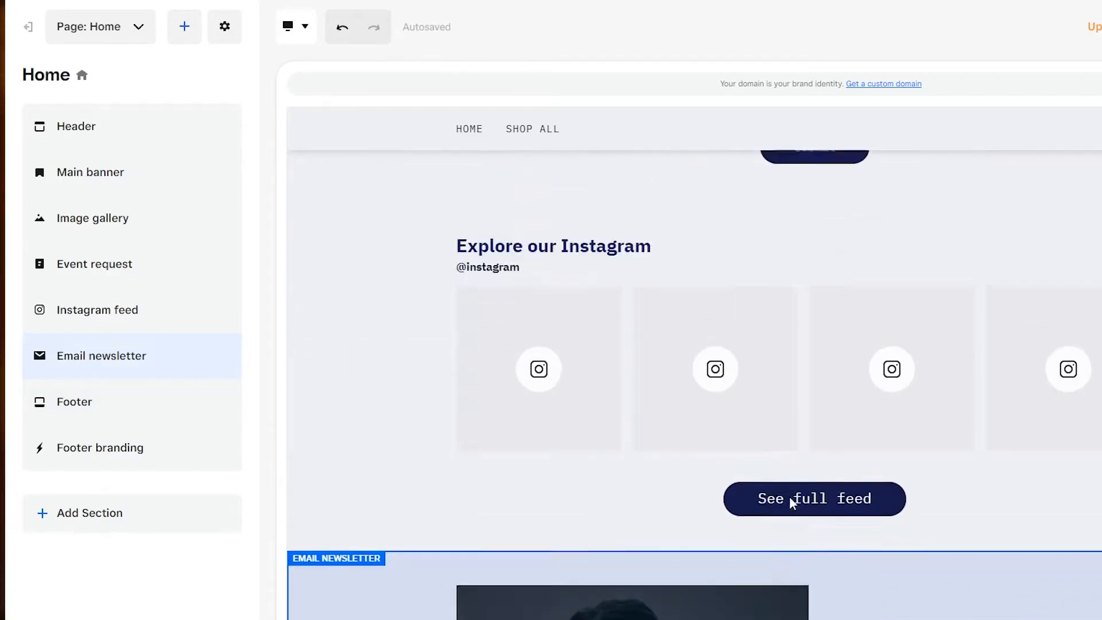
scroll(673, 447, up, 6)
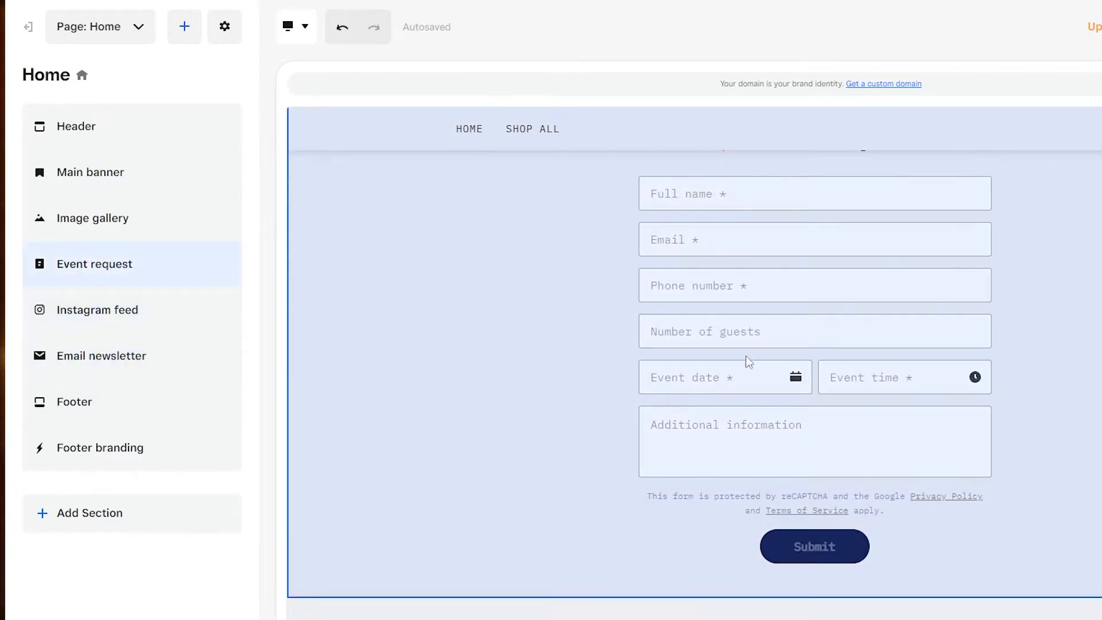
scroll(804, 380, up, 2)
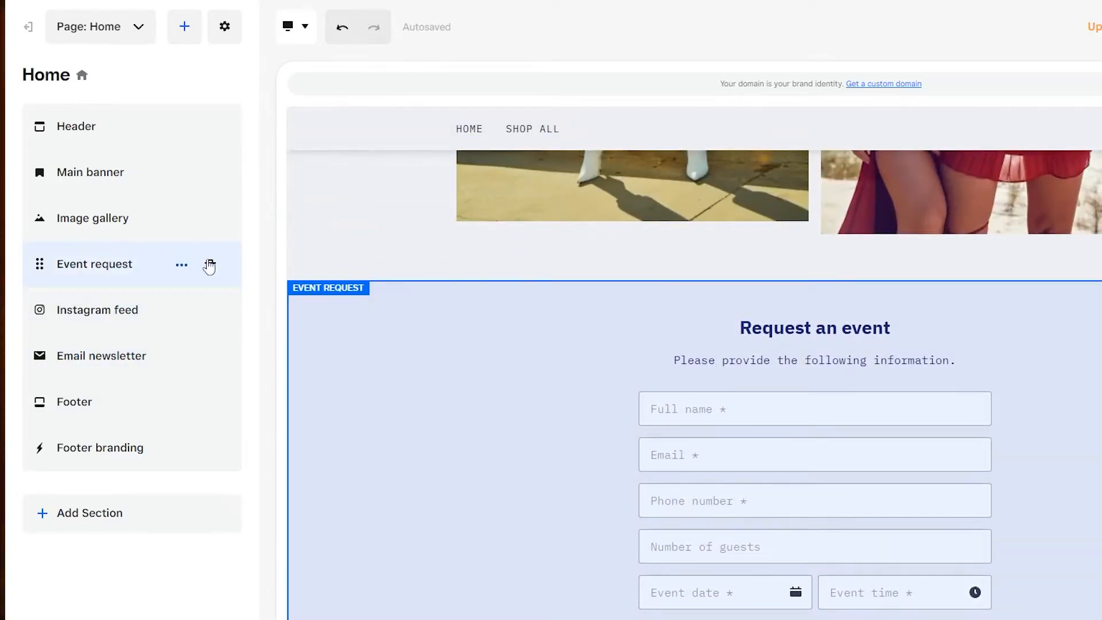
click(210, 267)
click(739, 205)
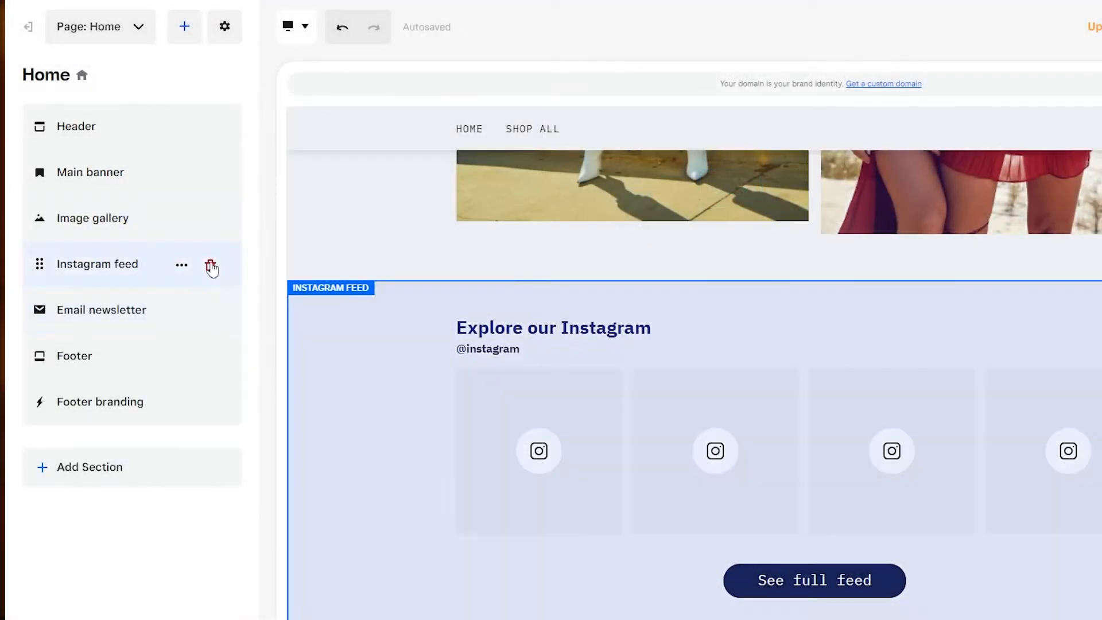
click(211, 265)
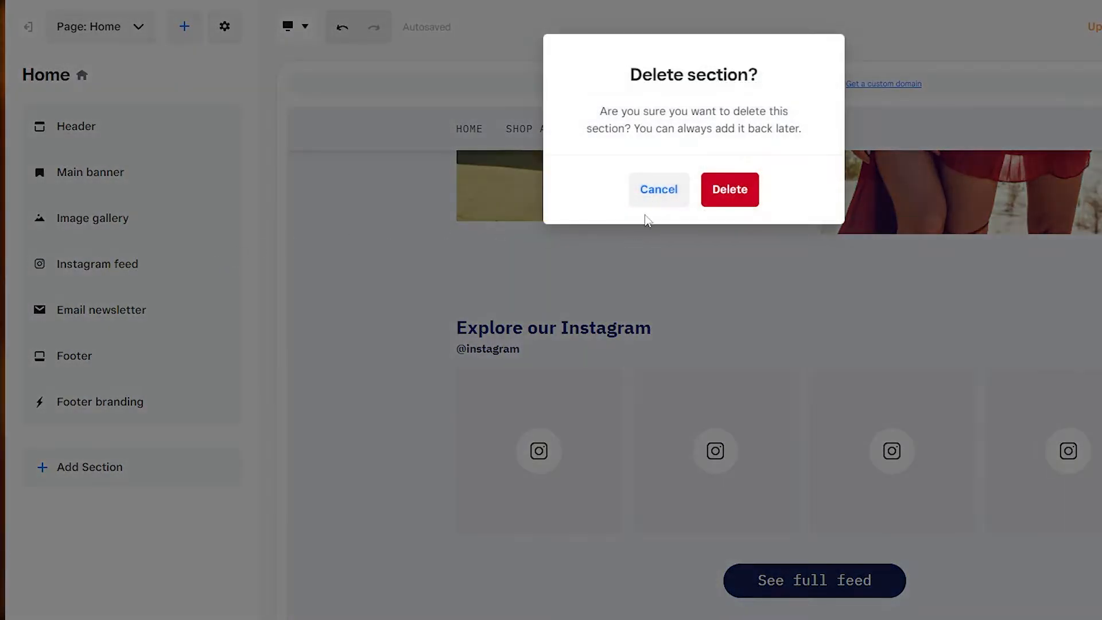
click(729, 201)
Review the remaining home page sections from the image gallery down to the footer
mouse_move(133, 239)
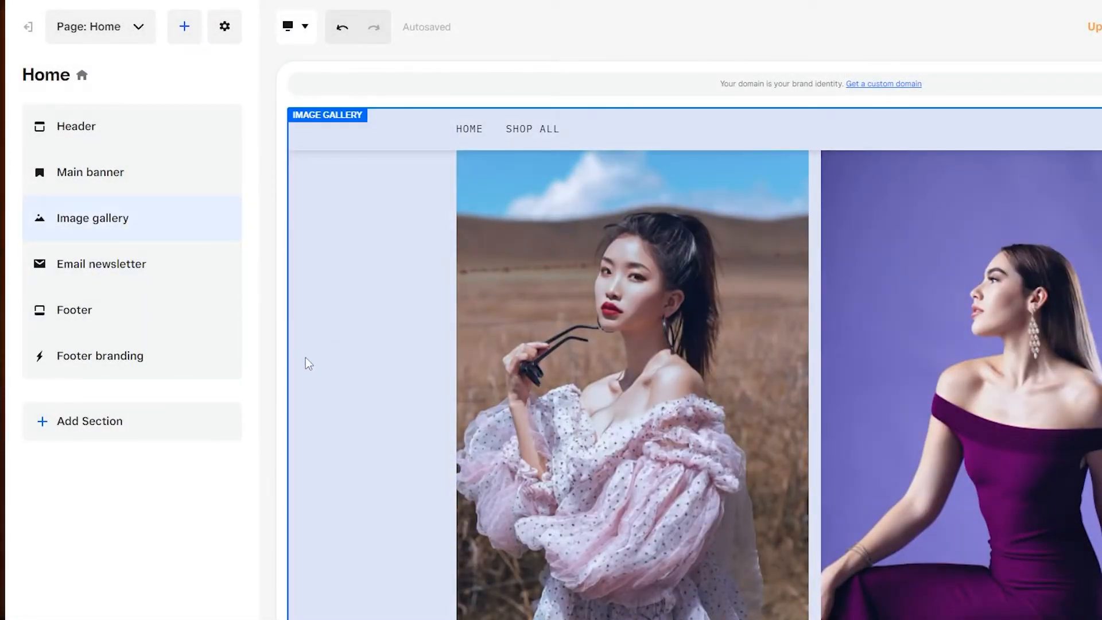
scroll(306, 358, down, 4)
scroll(306, 358, up, 10)
scroll(304, 358, down, 10)
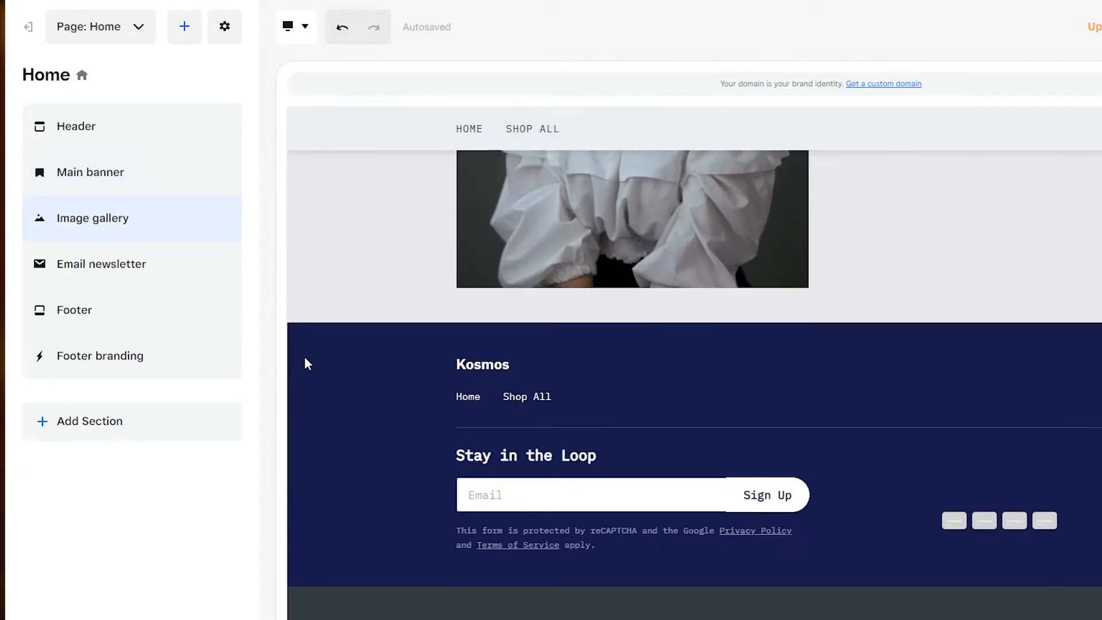
scroll(304, 358, up, 8)
scroll(305, 359, down, 3)
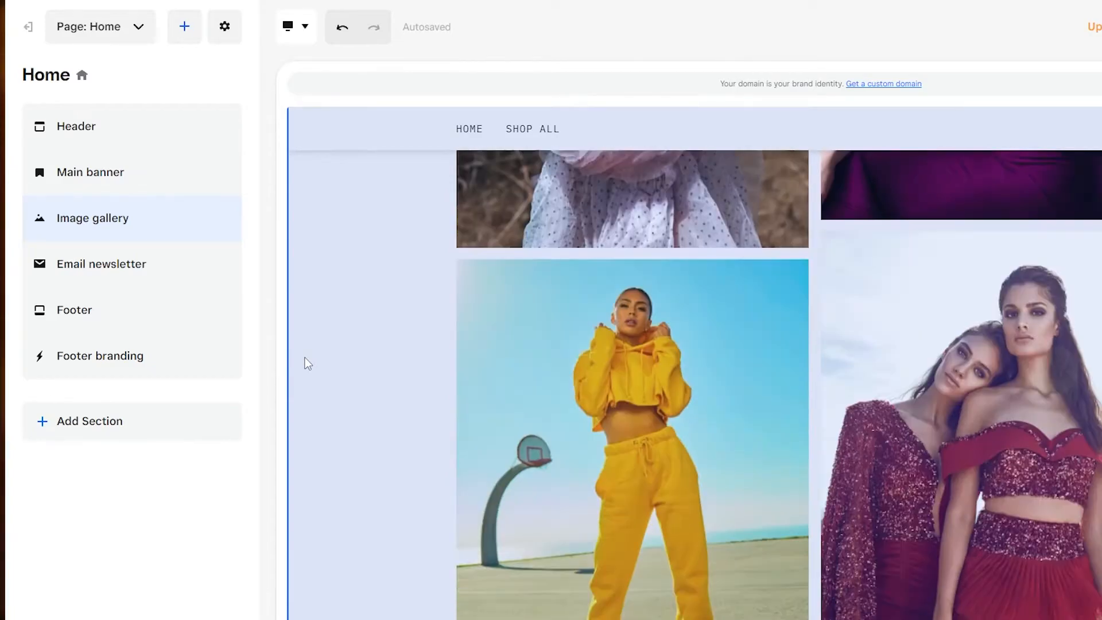
Start adding a section and examine the available types for selling, organizing, informing and communicating
click(125, 422)
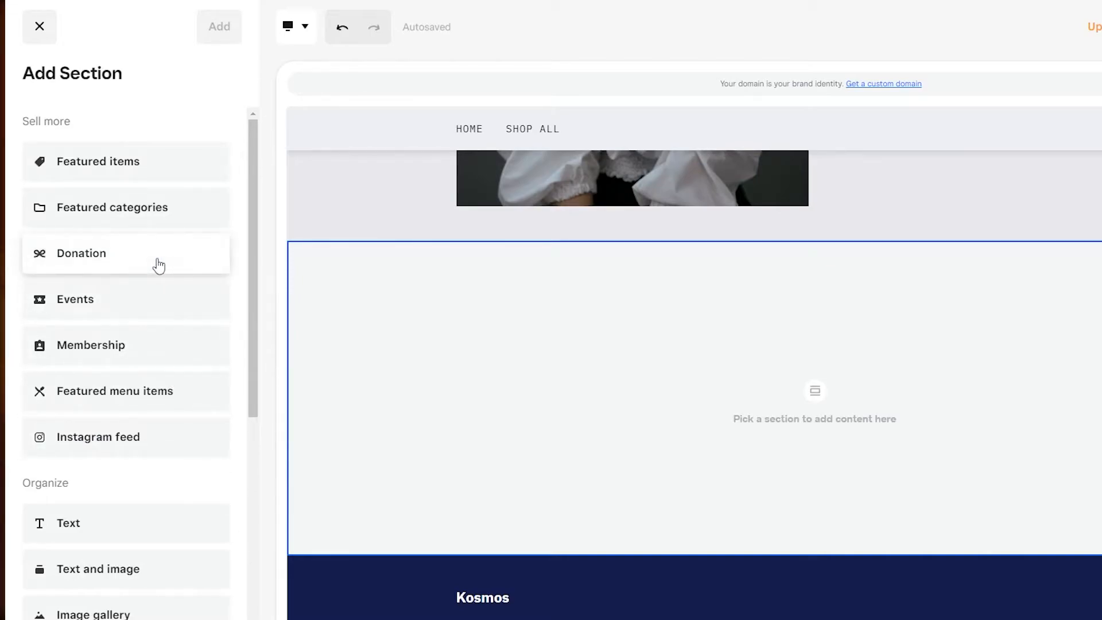
scroll(166, 419, down, 5)
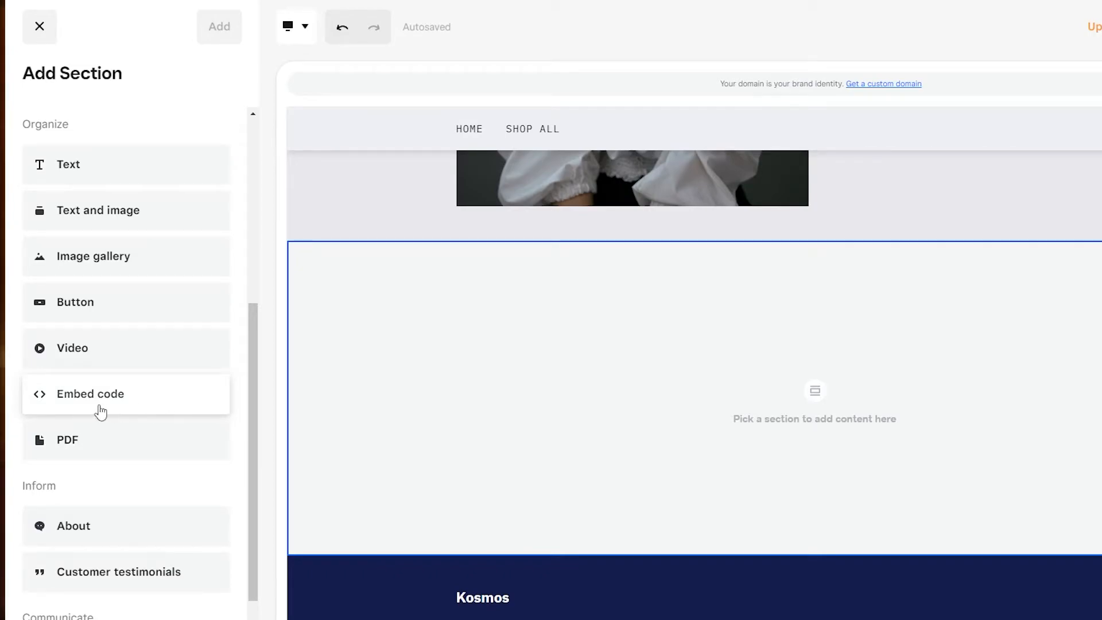
scroll(104, 410, down, 2)
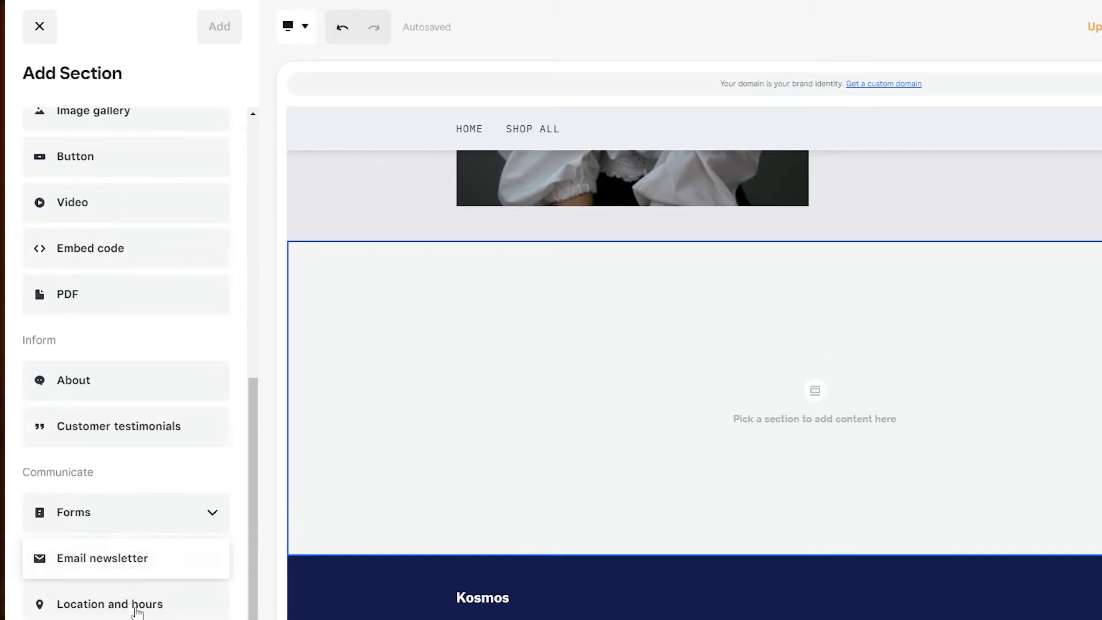
scroll(126, 557, up, 7)
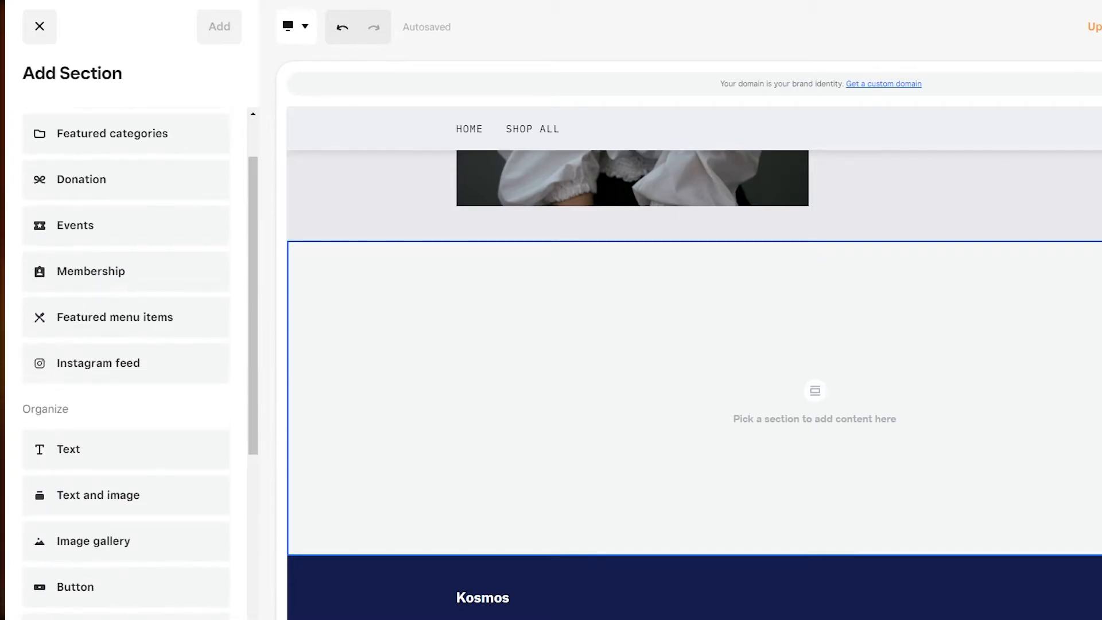
scroll(381, 561, up, 5)
scroll(361, 554, up, 10)
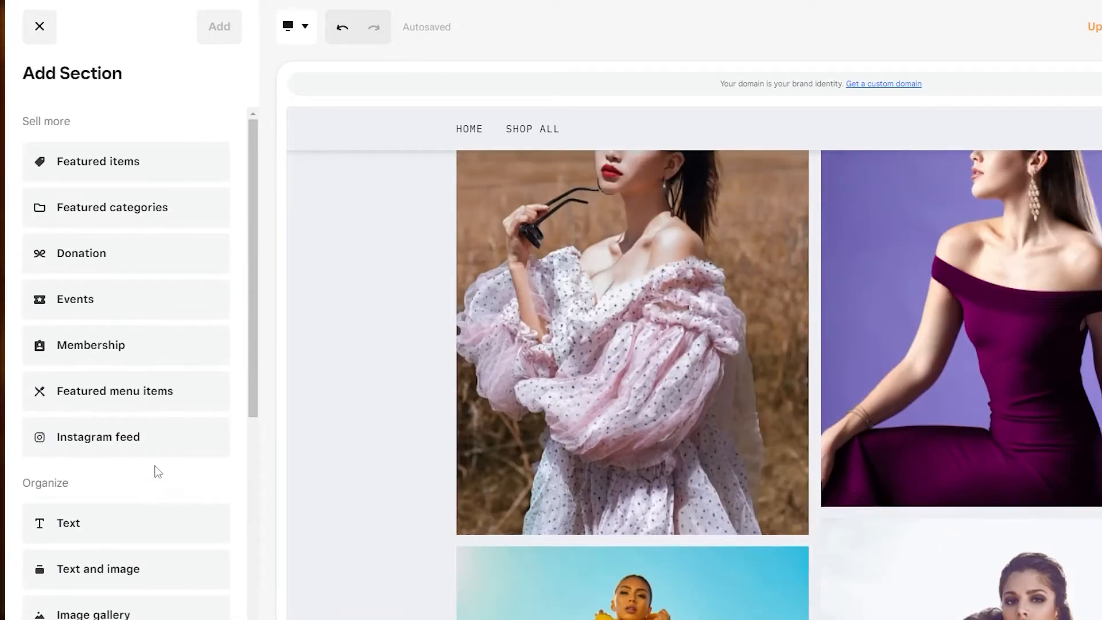
Open the home page's image gallery and examine the settings of its first image, the woman in the pink floral dress
scroll(908, 462, down, 3)
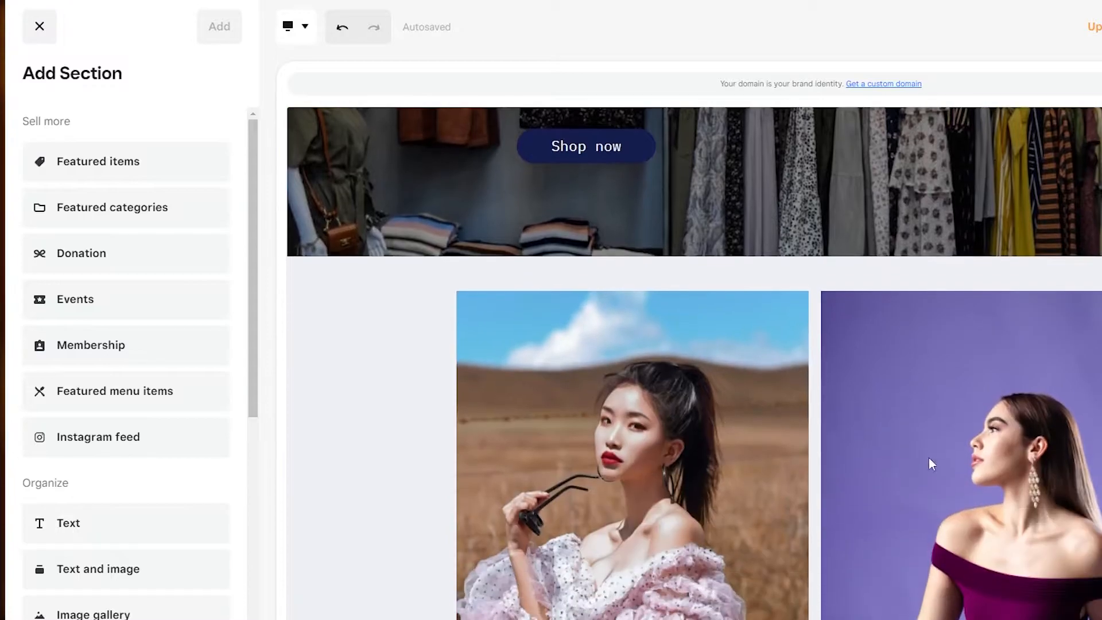
click(906, 426)
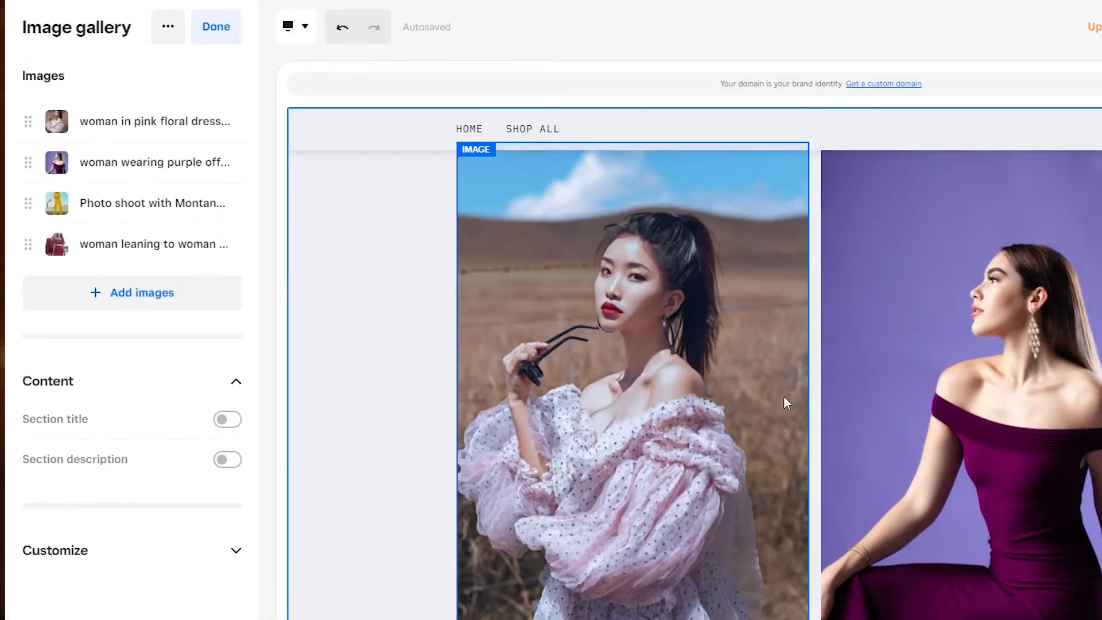
scroll(767, 379, down, 3)
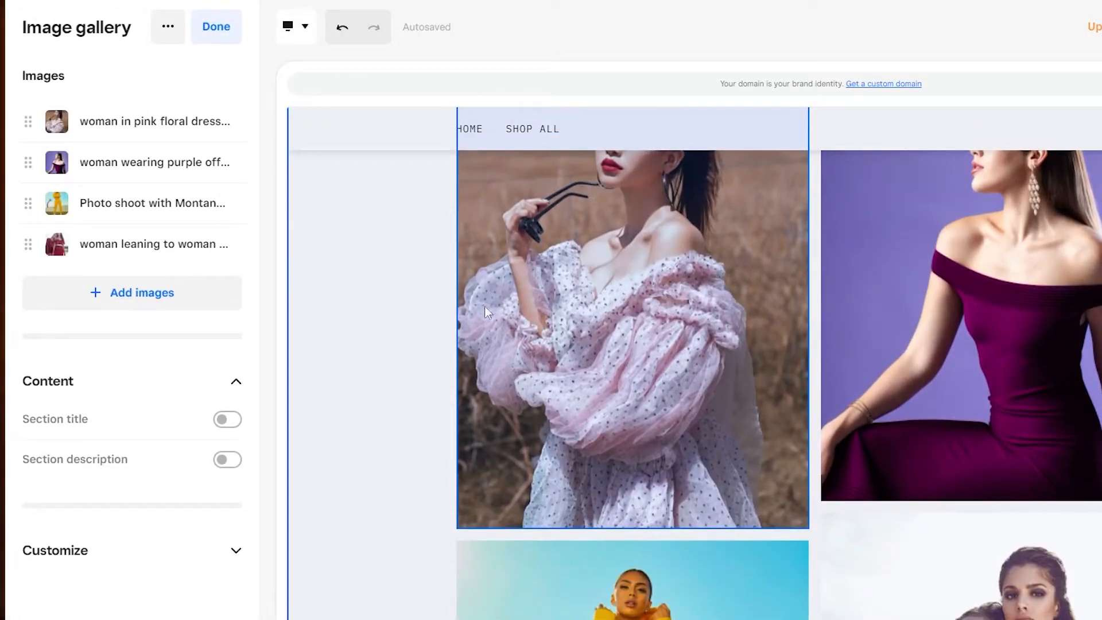
click(131, 125)
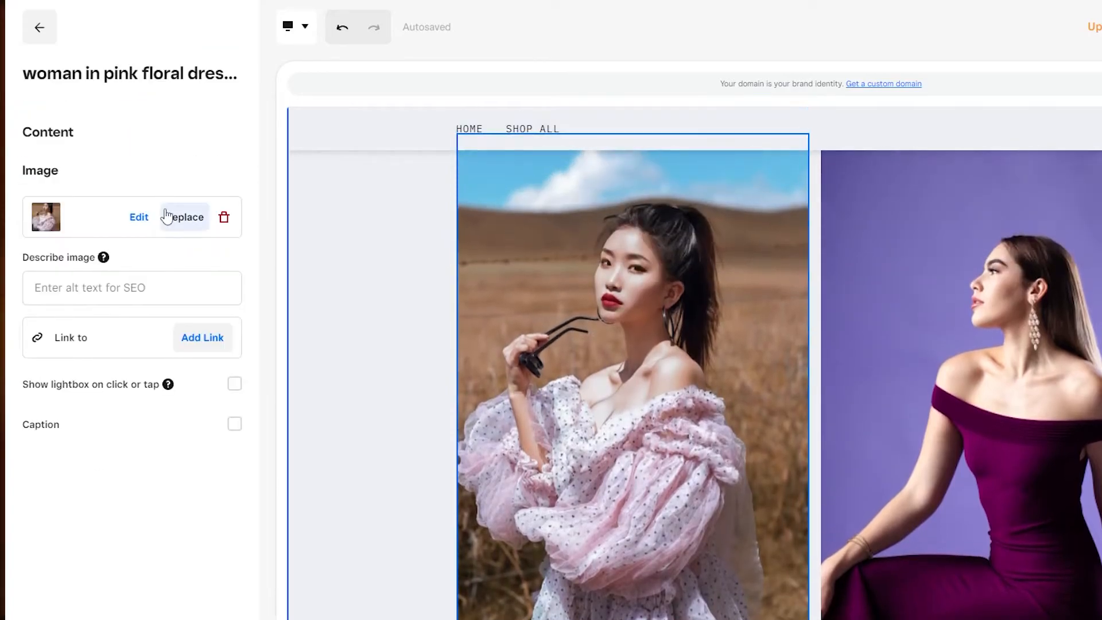
click(130, 292)
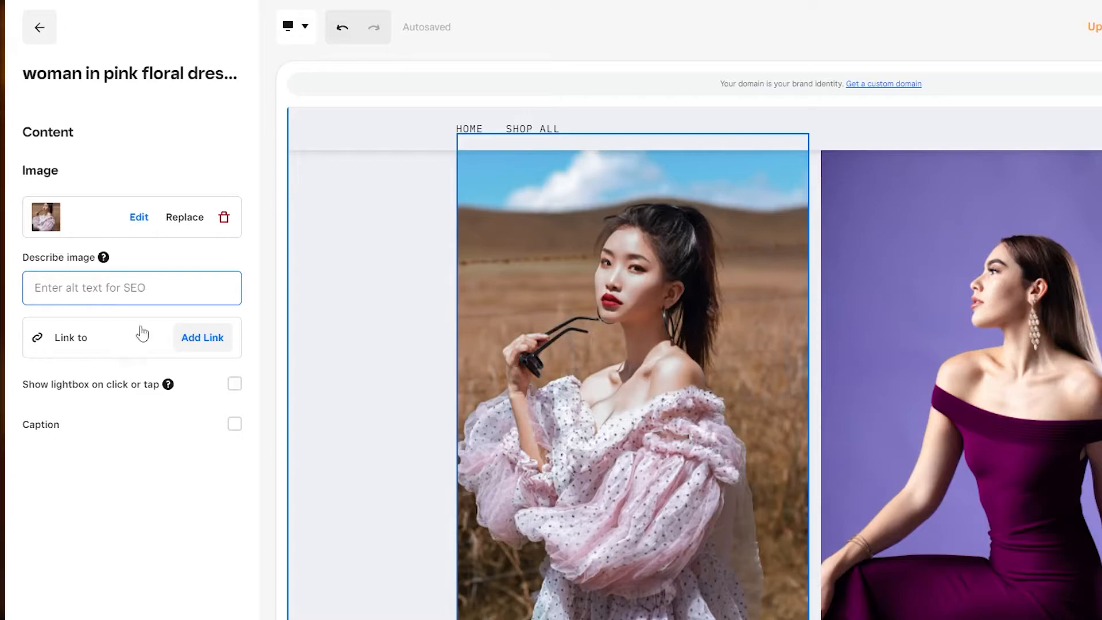
click(390, 342)
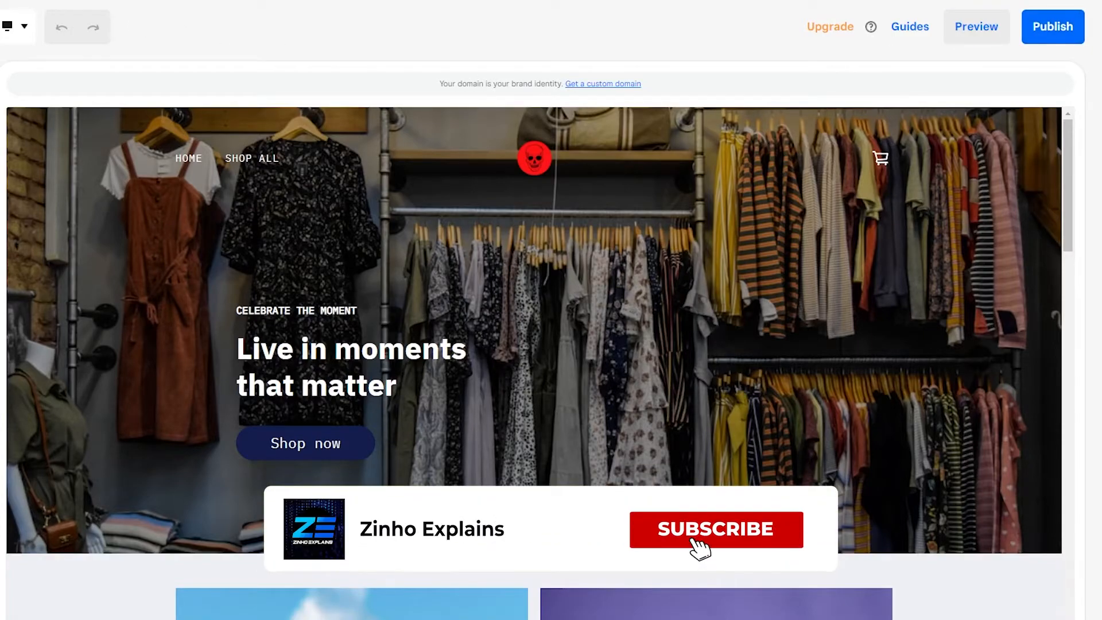
Publish the site and review the options for a custom domain, a domain owned elsewhere and a Weebly subdomain
click(1053, 27)
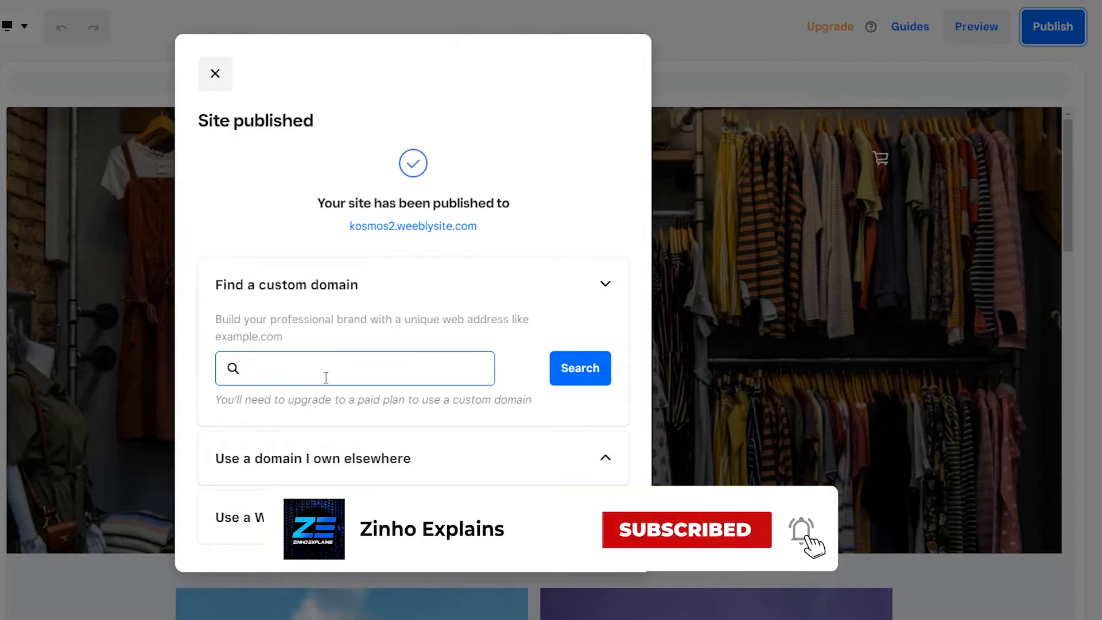
click(604, 459)
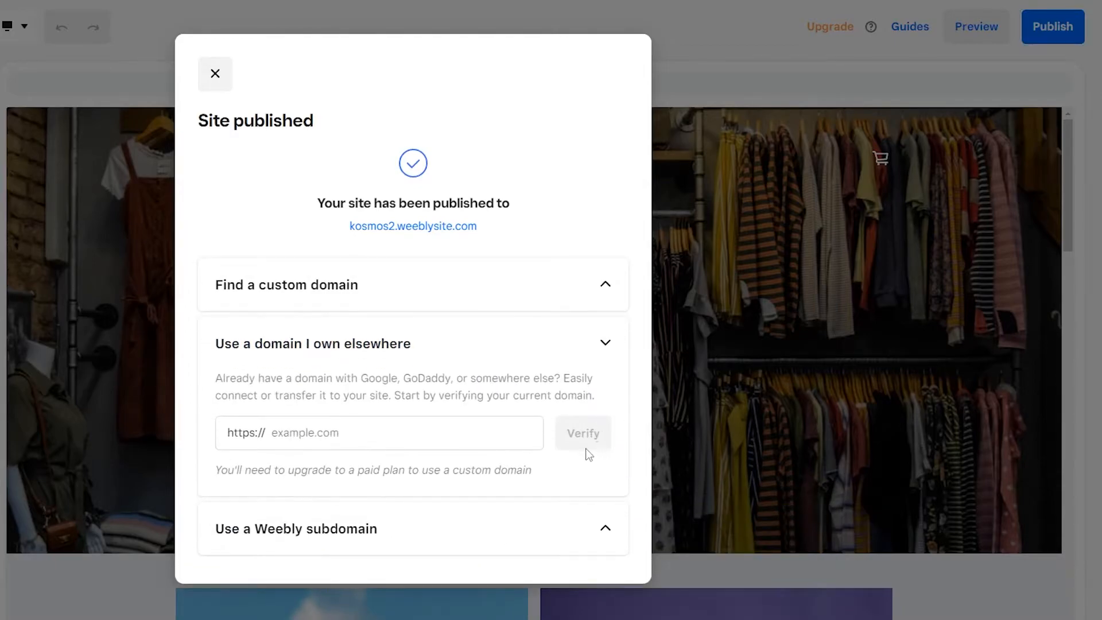
click(497, 445)
click(544, 531)
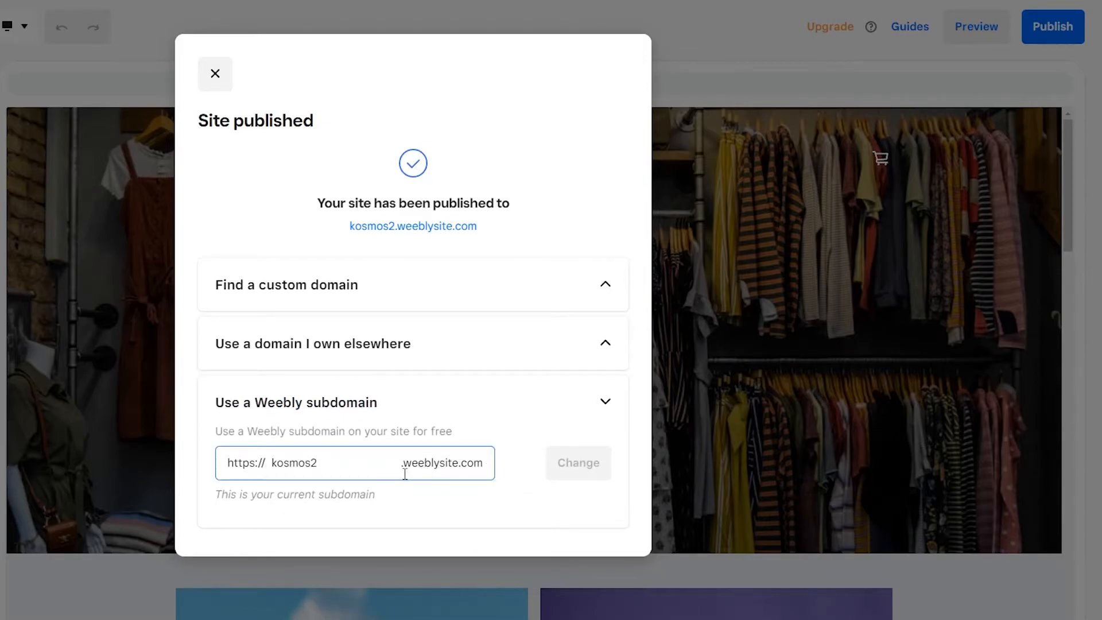
click(538, 302)
click(572, 302)
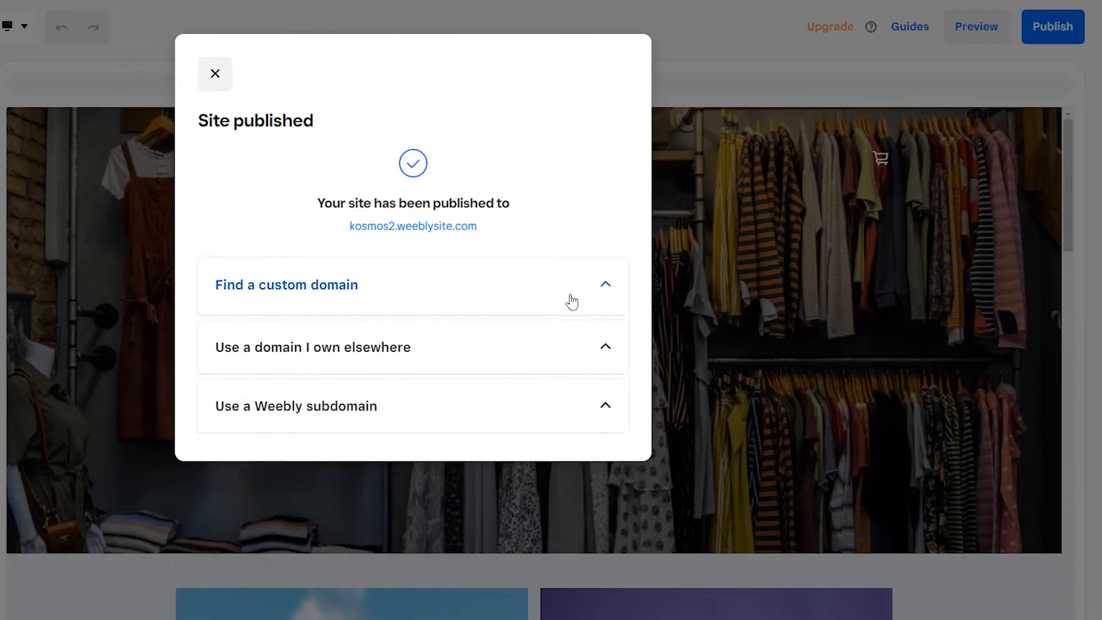
click(522, 402)
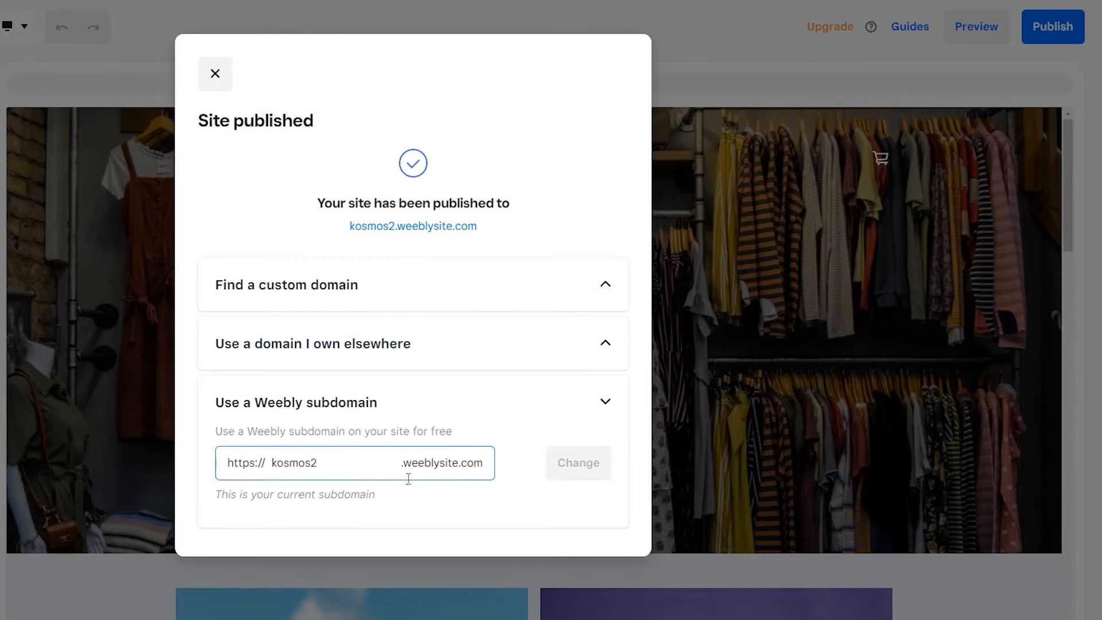
click(343, 464)
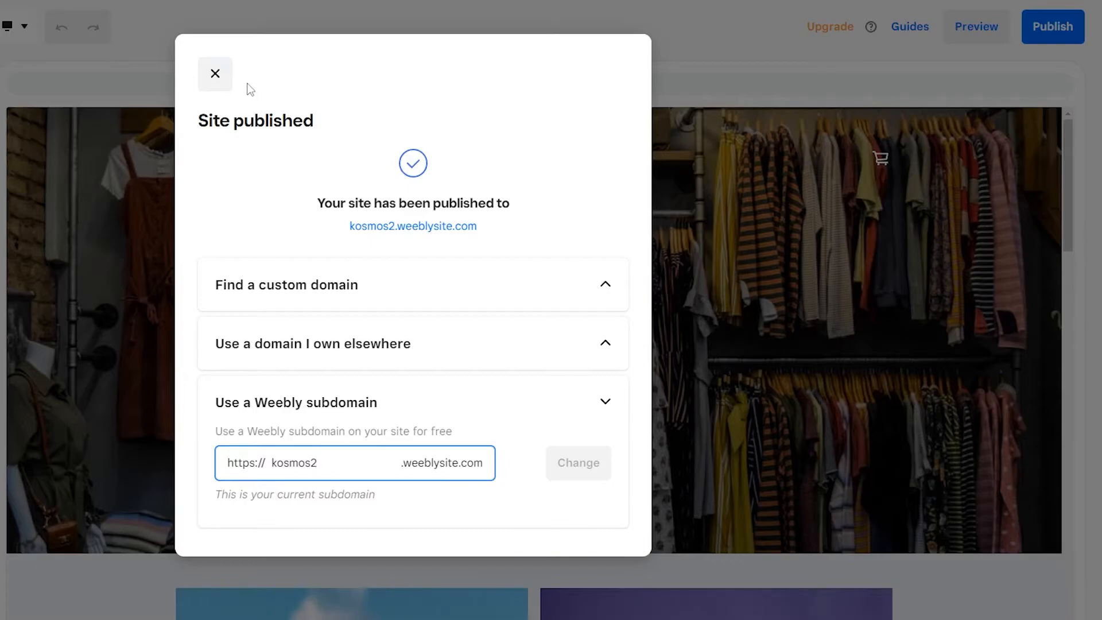
click(216, 74)
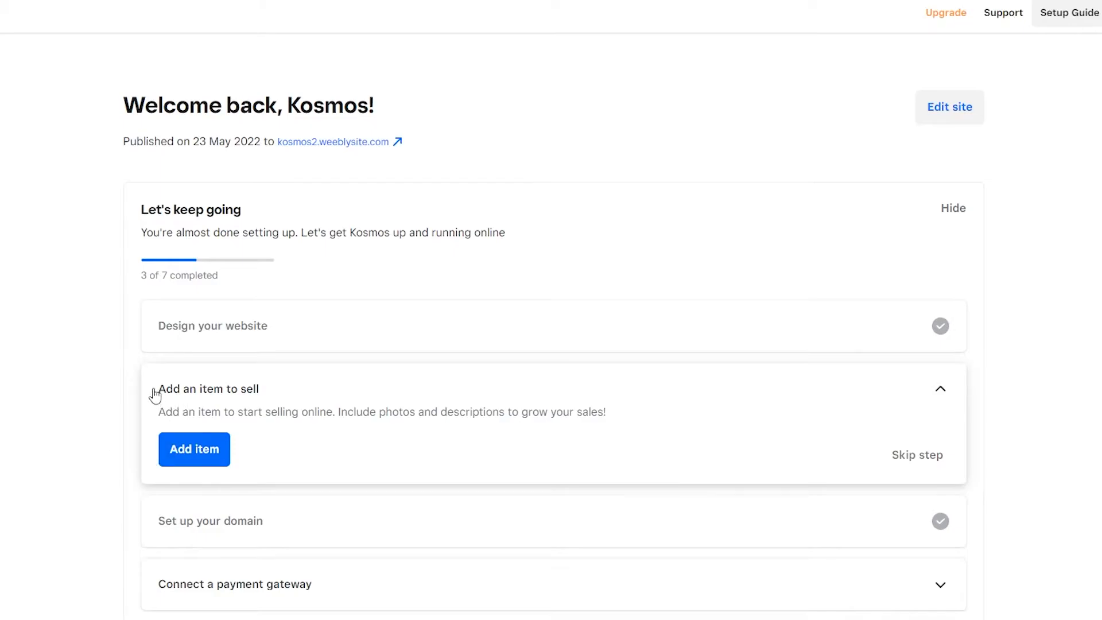
Go to adding items from the setup guide and examine the CSV and Shopify import sources without importing anything
click(204, 459)
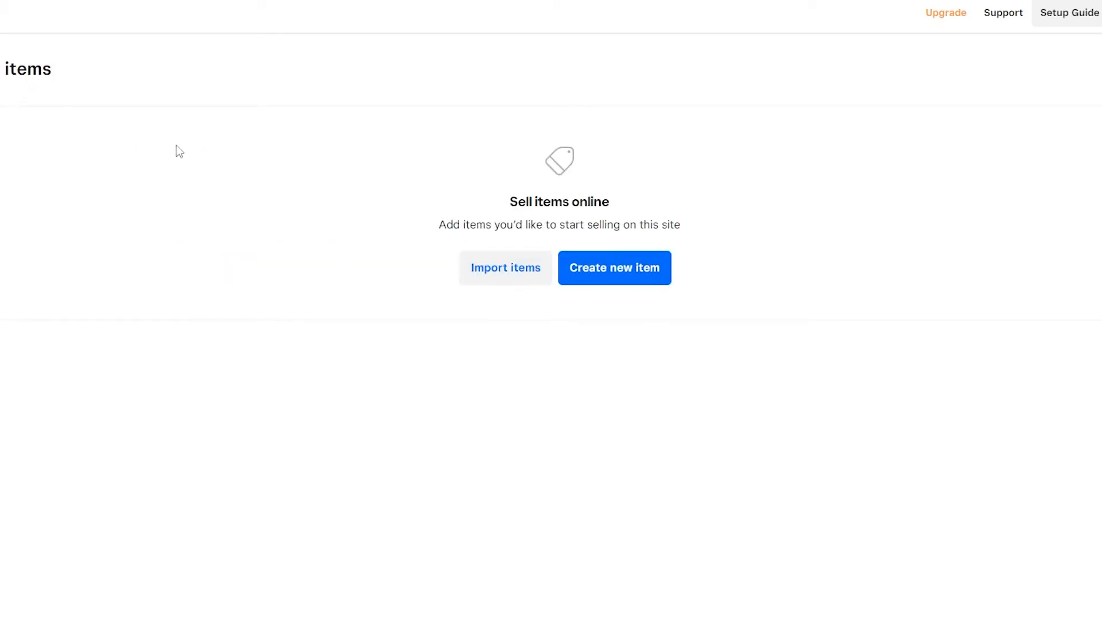
click(496, 288)
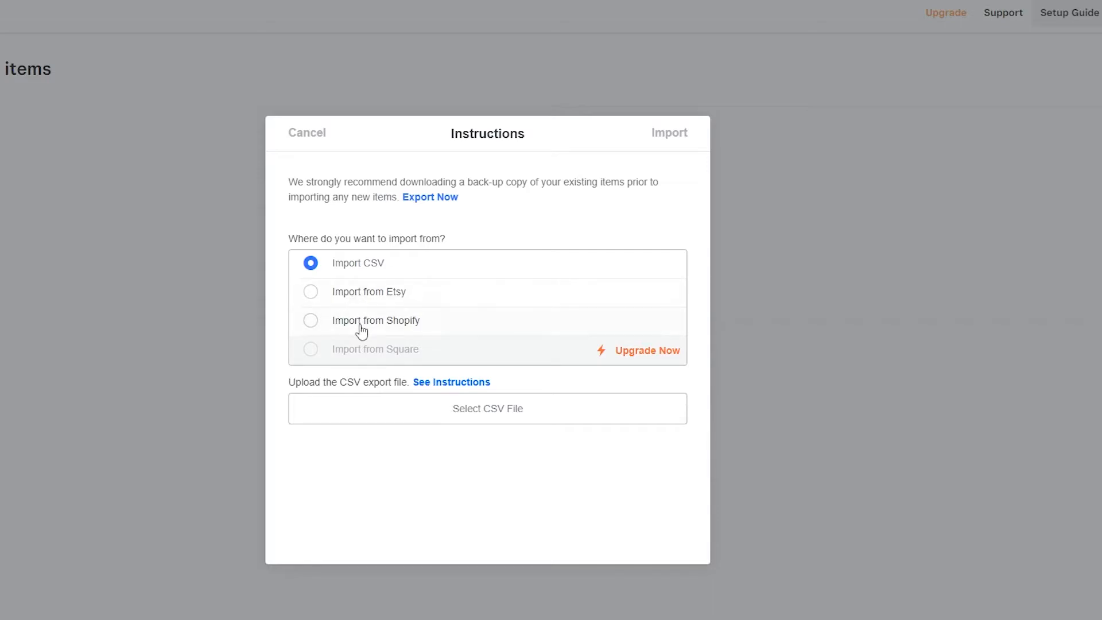
click(358, 326)
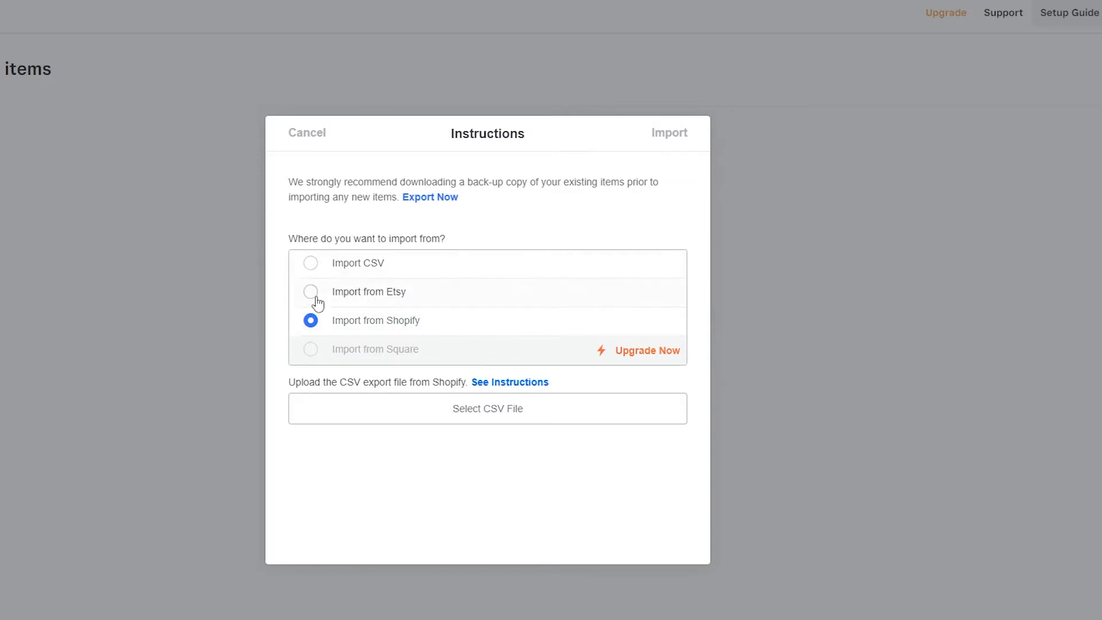
click(311, 263)
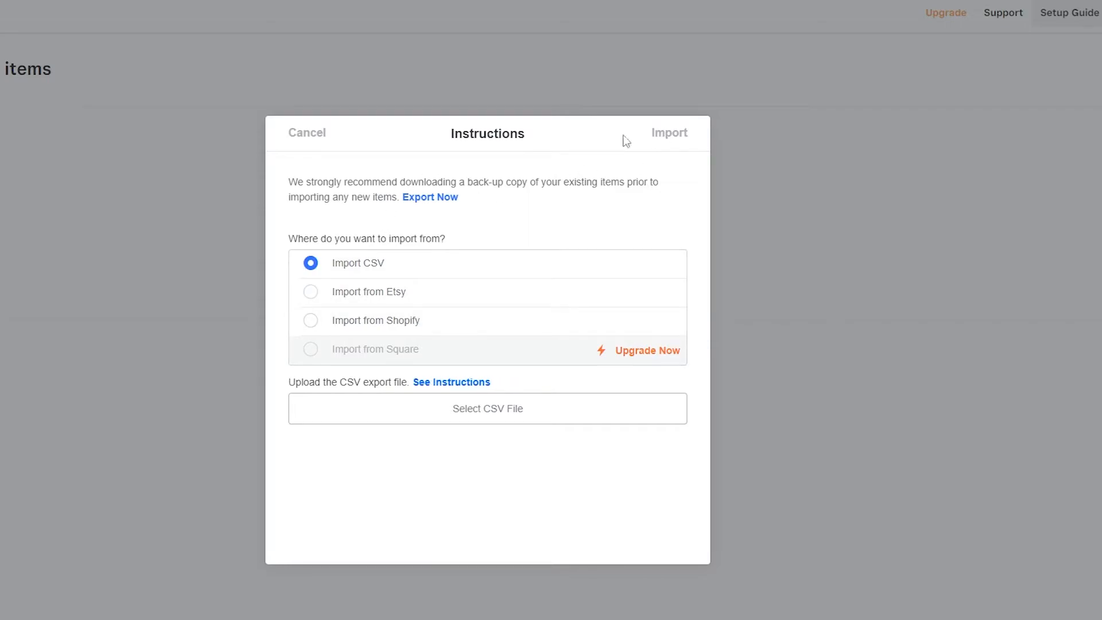
click(307, 133)
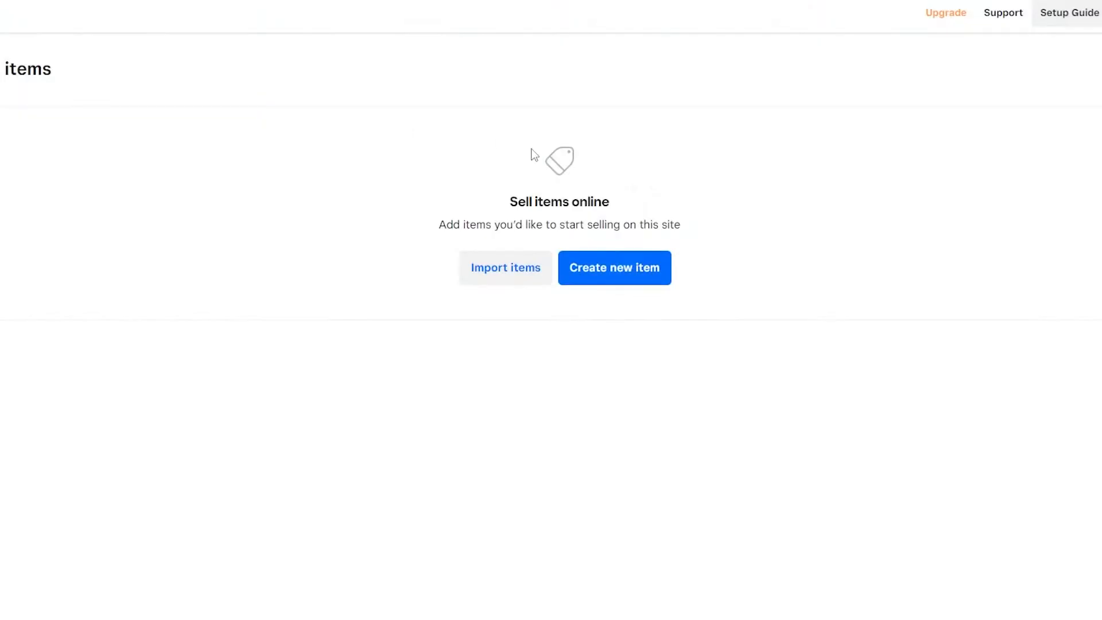
Start a new item, dismiss the Photo Studio promotion and keep Physical as the item type
click(618, 272)
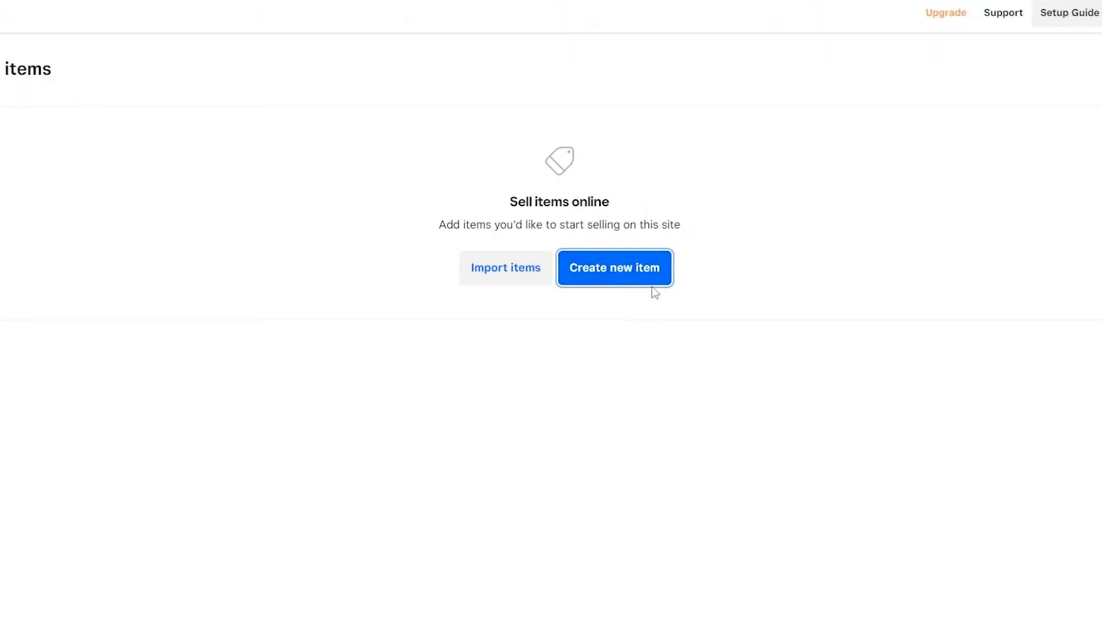
click(601, 283)
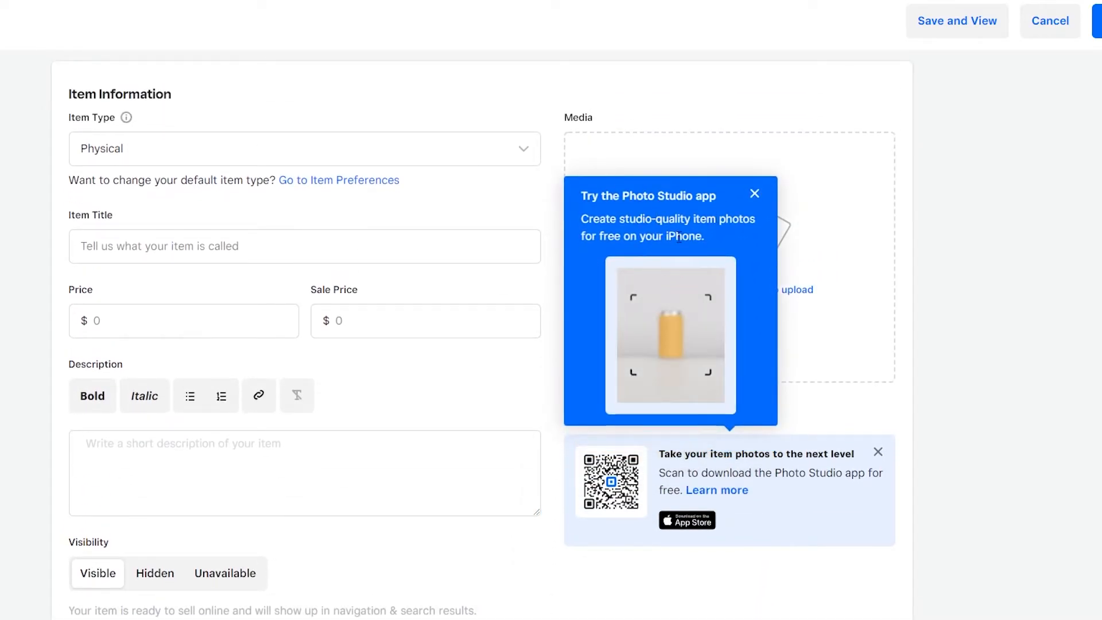
click(755, 195)
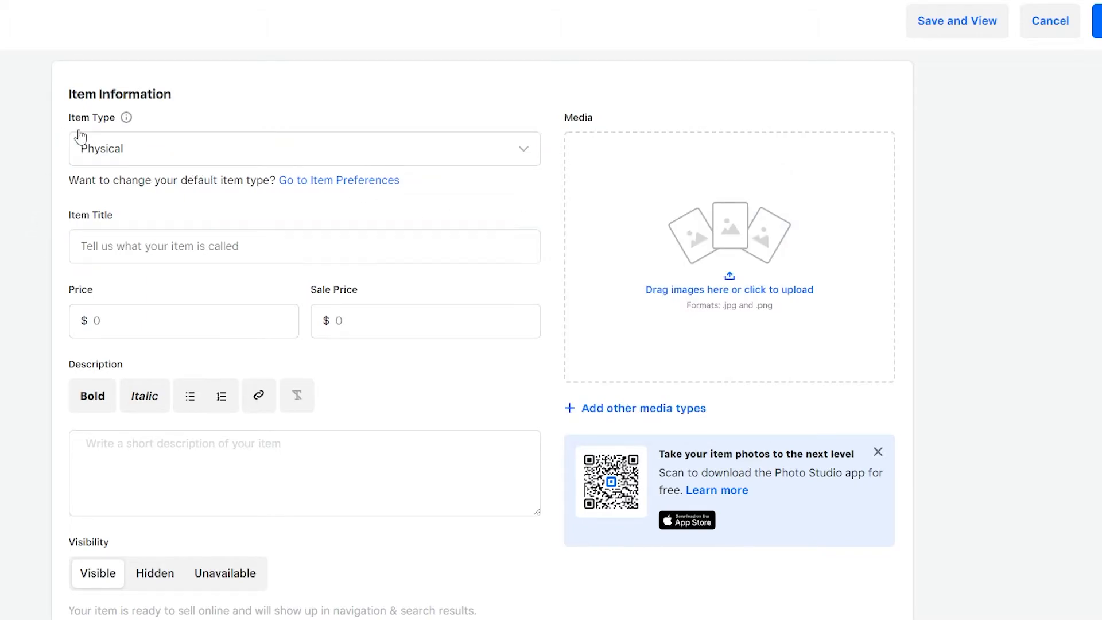
click(139, 153)
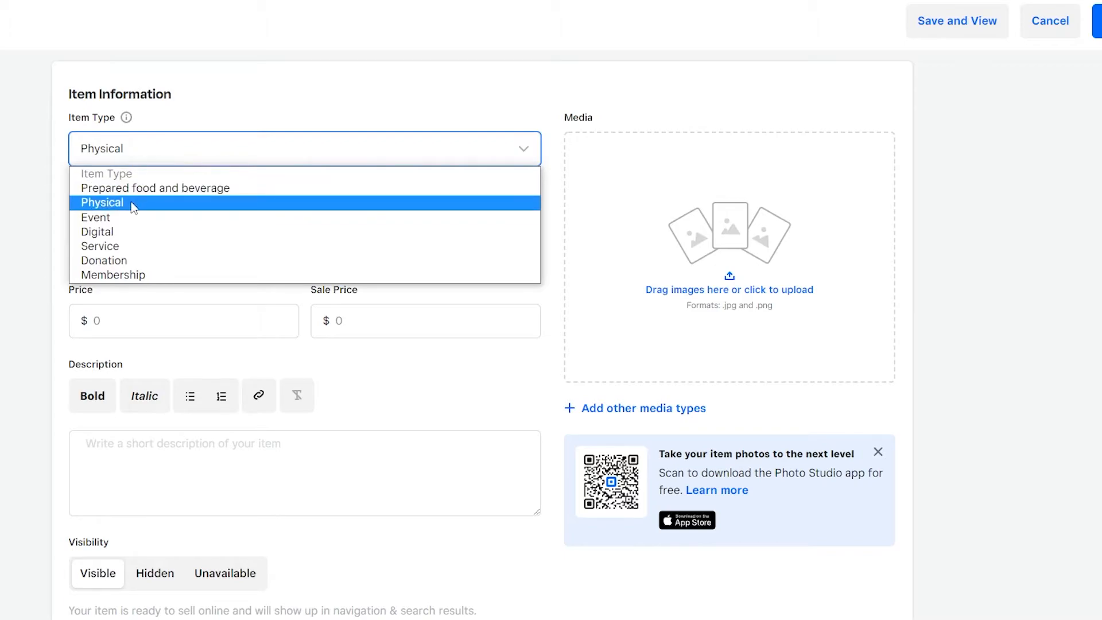
click(125, 141)
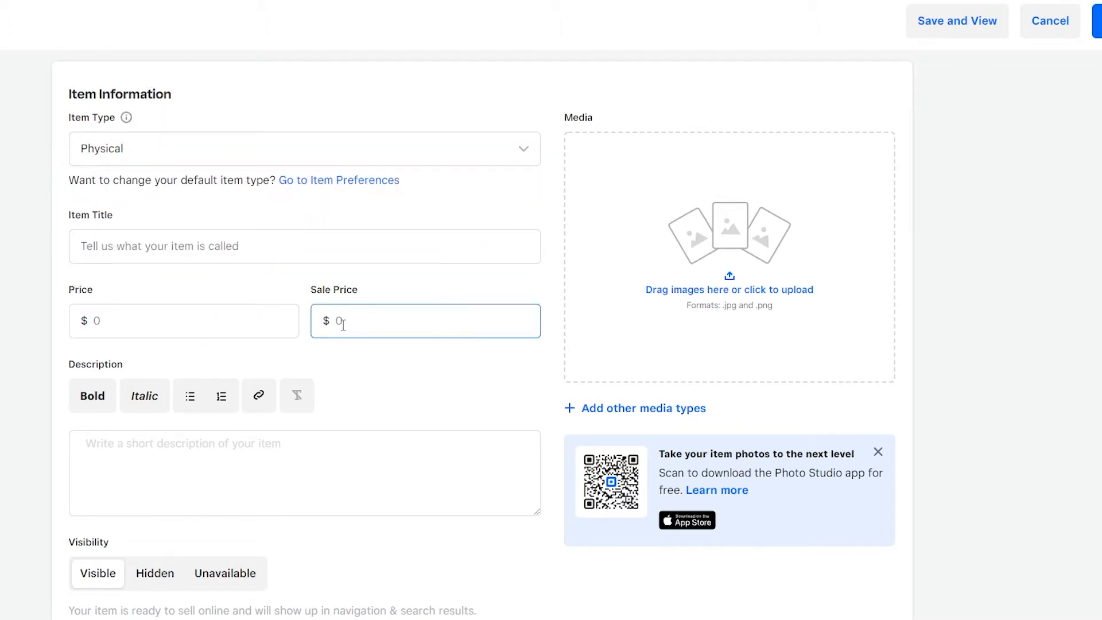
Review the new item form's description, visibility, media, fulfillment, shipping weight and sales tax settings
scroll(343, 324, down, 2)
scroll(151, 391, down, 3)
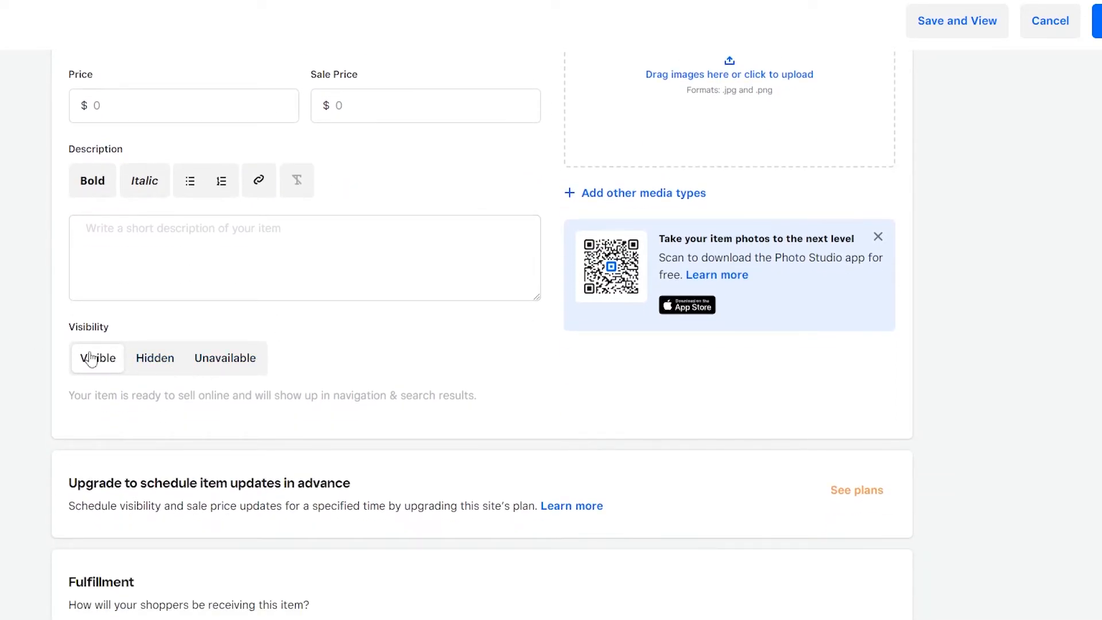
scroll(283, 369, down, 2)
scroll(298, 350, down, 4)
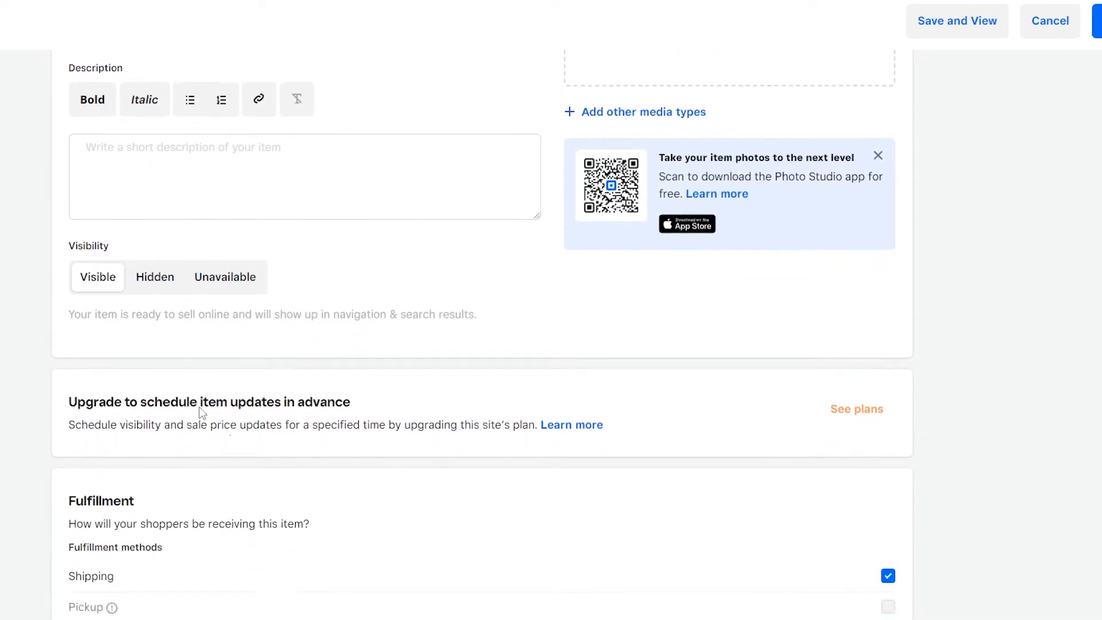
scroll(298, 353, up, 5)
scroll(321, 385, up, 4)
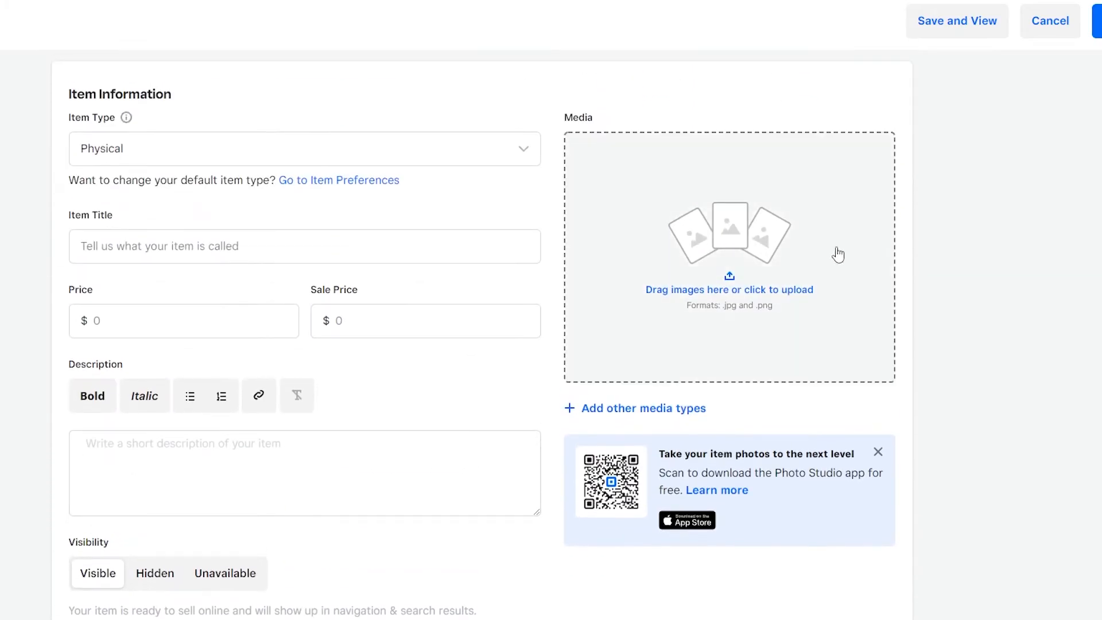
scroll(679, 276, down, 7)
scroll(425, 410, down, 5)
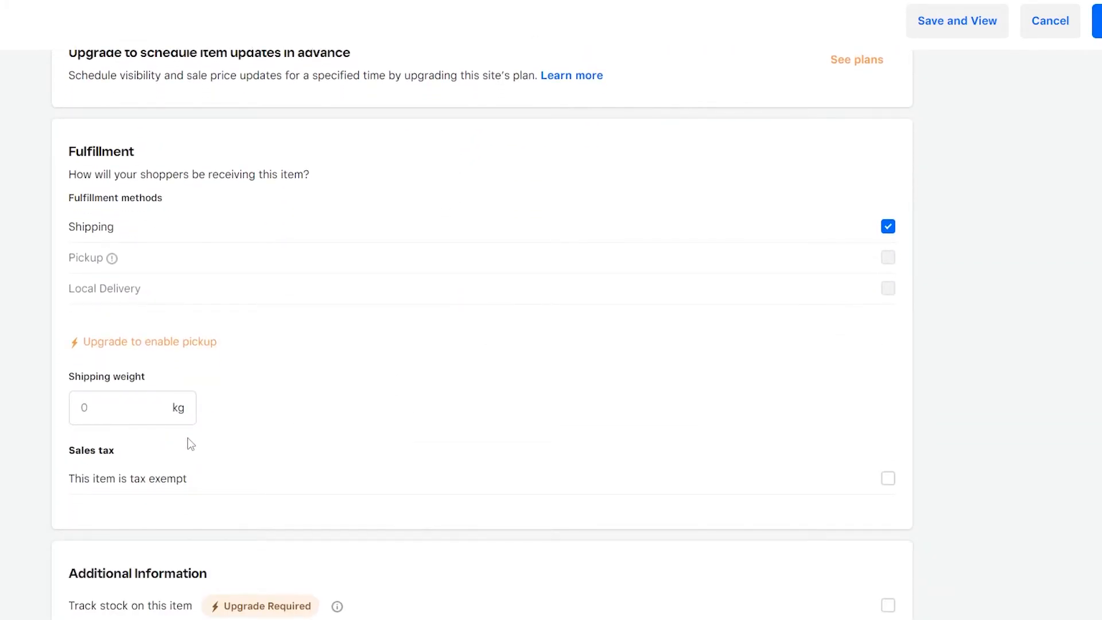
scroll(197, 463, down, 3)
scroll(436, 131, up, 15)
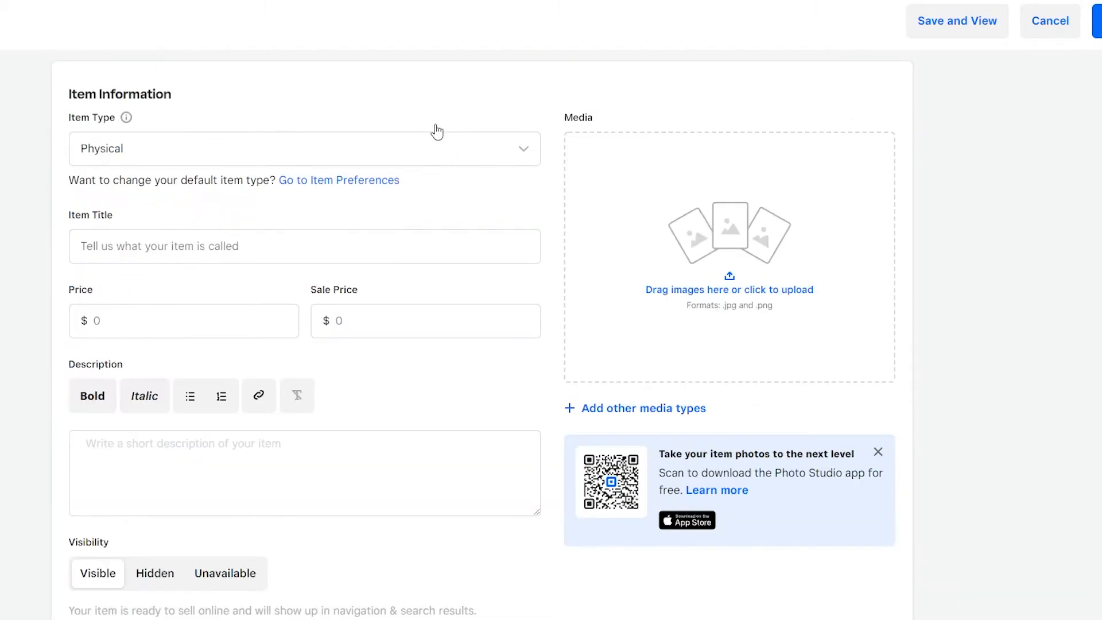
Copy the title "JULISSA MO Sexy V Neck Knitted Bodysuit" from the Shopify product and use it as the new item's title
click(138, 241)
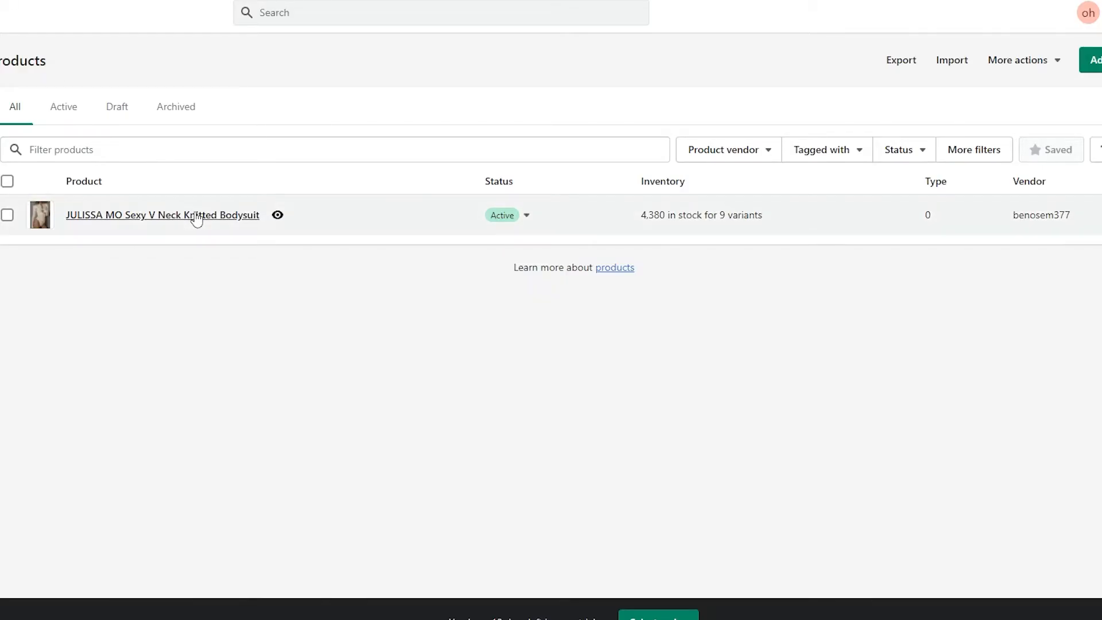
click(318, 226)
scroll(374, 312, down, 2)
scroll(382, 322, up, 2)
triple_click(353, 136)
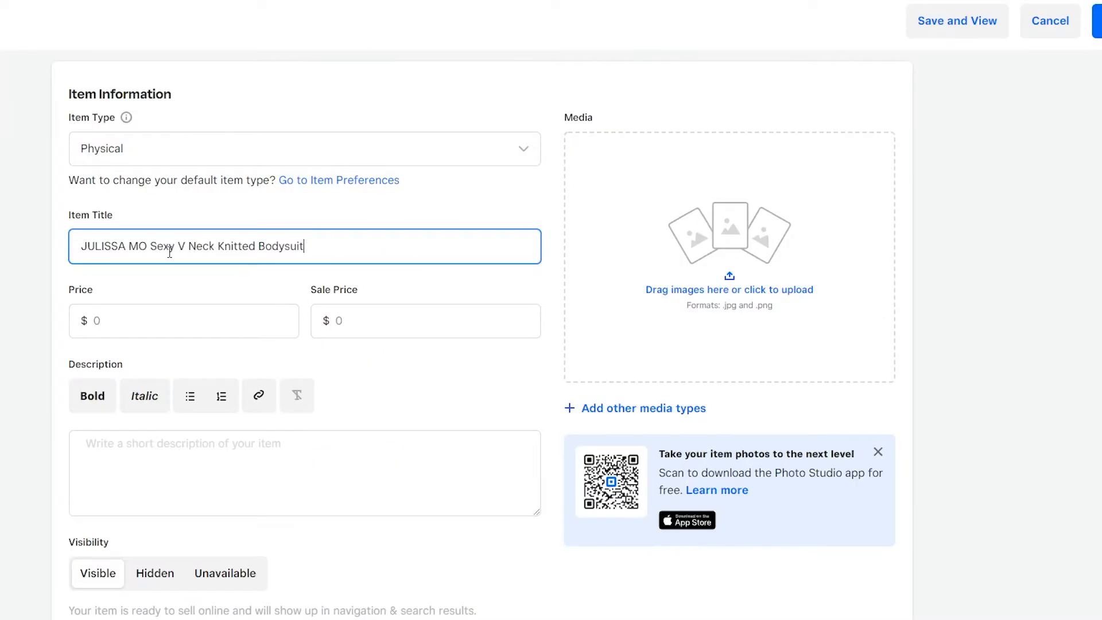
Set the item's price to $15.00 and its sale price to $12.00
click(135, 311)
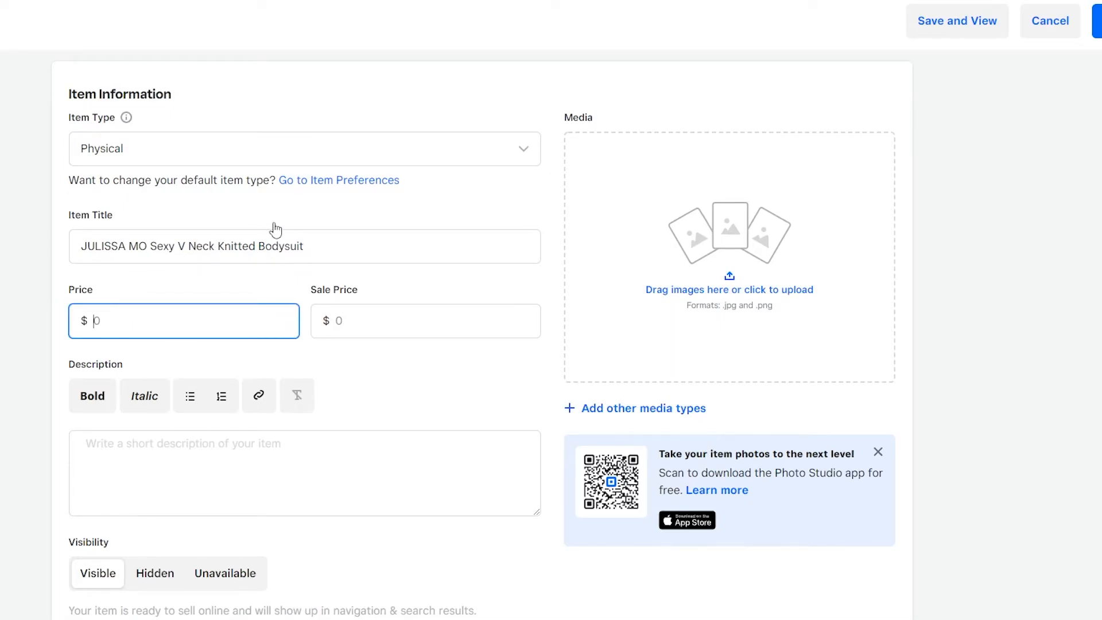
click(356, 347)
click(209, 326)
drag(209, 326, 42, 330)
click(150, 324)
text(15)
click(495, 332)
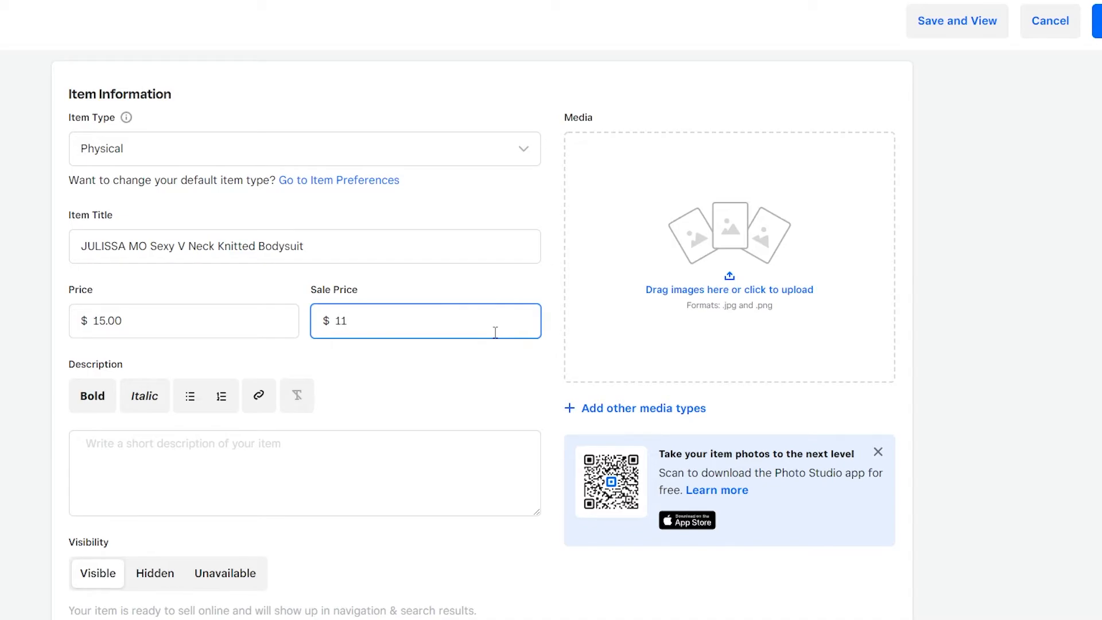
click(441, 405)
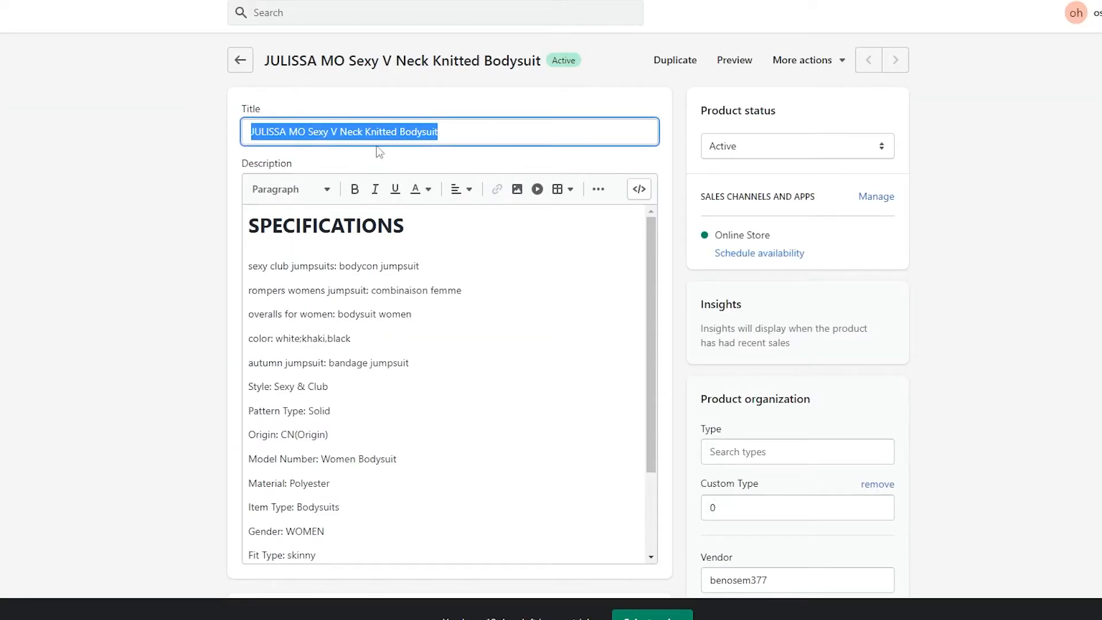
Copy the full SPECIFICATIONS description from the Shopify product and use it as the new item's description
click(364, 288)
key(ctrl+a)
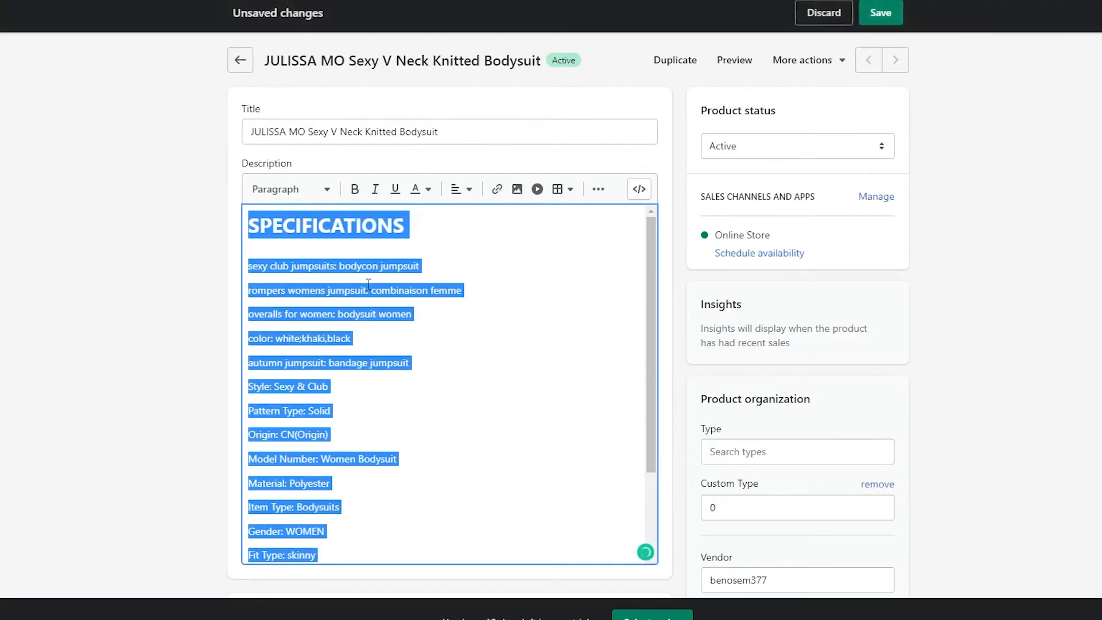
scroll(379, 345, down, 3)
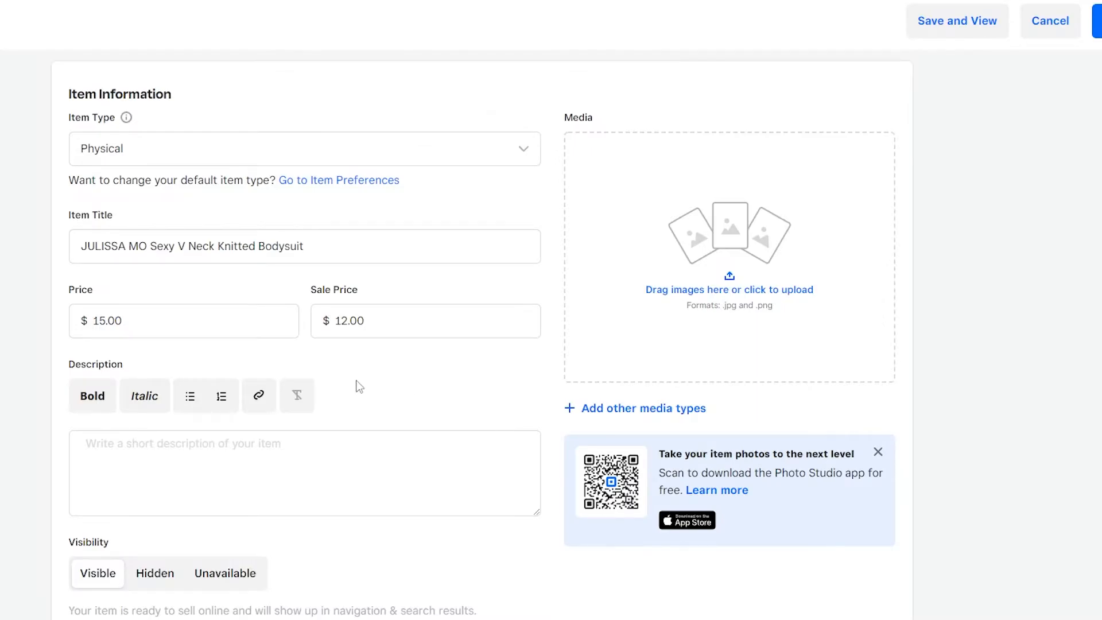
click(243, 493)
text(SPECIFICATIONS sexy club jumpsuits: bodycon jumpsuit rompers womens jumpsuit: combinaison femme overalls for women: bodysuit women color: white;khaki,black autumn jumpsuit: bandage jumpsuit Style: Sexy & Club Pattern Type: Solid Origin: CN(Origin) Model Number: Women Bodysuit Material: Polyester Item Type: Bodysuits Gender: WOMEN Fit Type: skinny Fabric Type: Cotton Linen Decoration: Button Brand Name: JULISSA MO Age: Ages 18-35 Years Old)
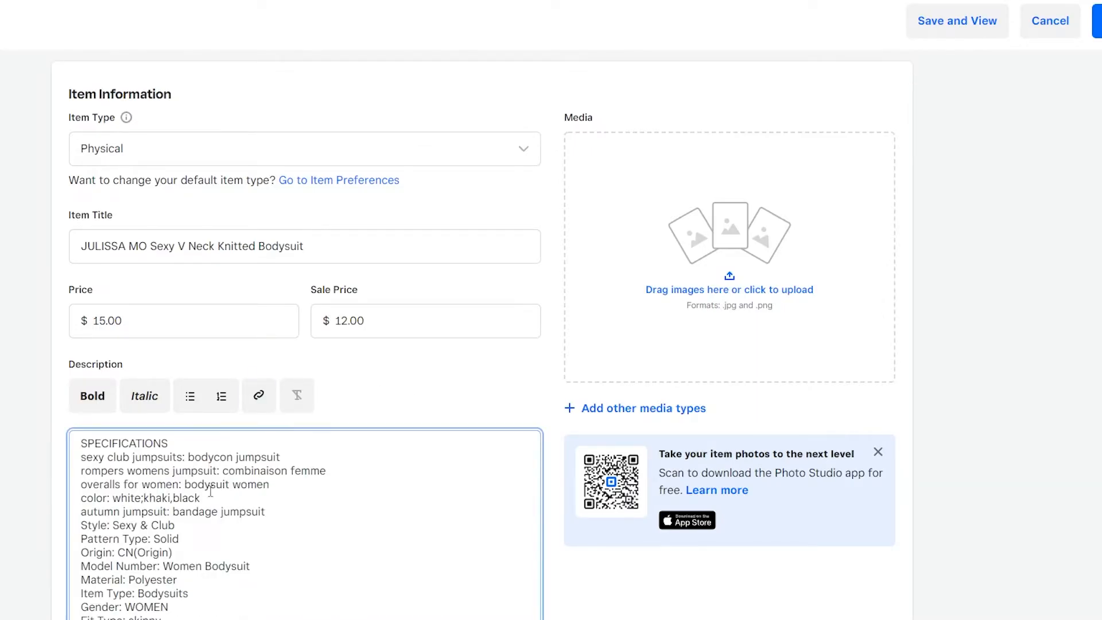
Review the item's fulfillment settings, then examine the Shopify product's options and variants and its AliExpress listing for product details
scroll(229, 494, down, 6)
scroll(133, 396, down, 5)
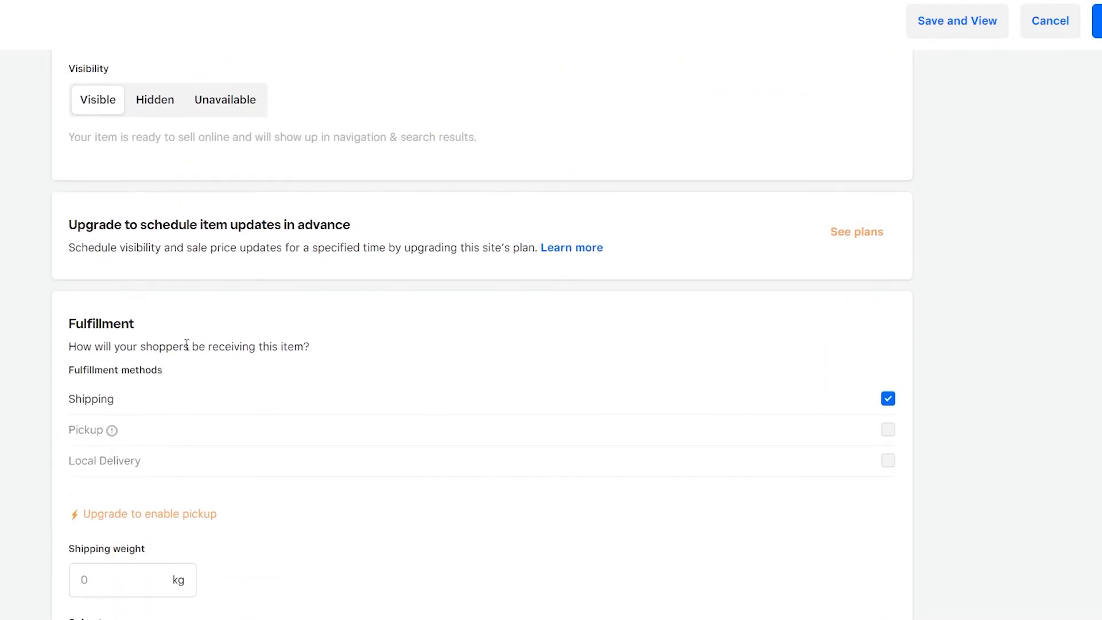
scroll(119, 413, down, 1)
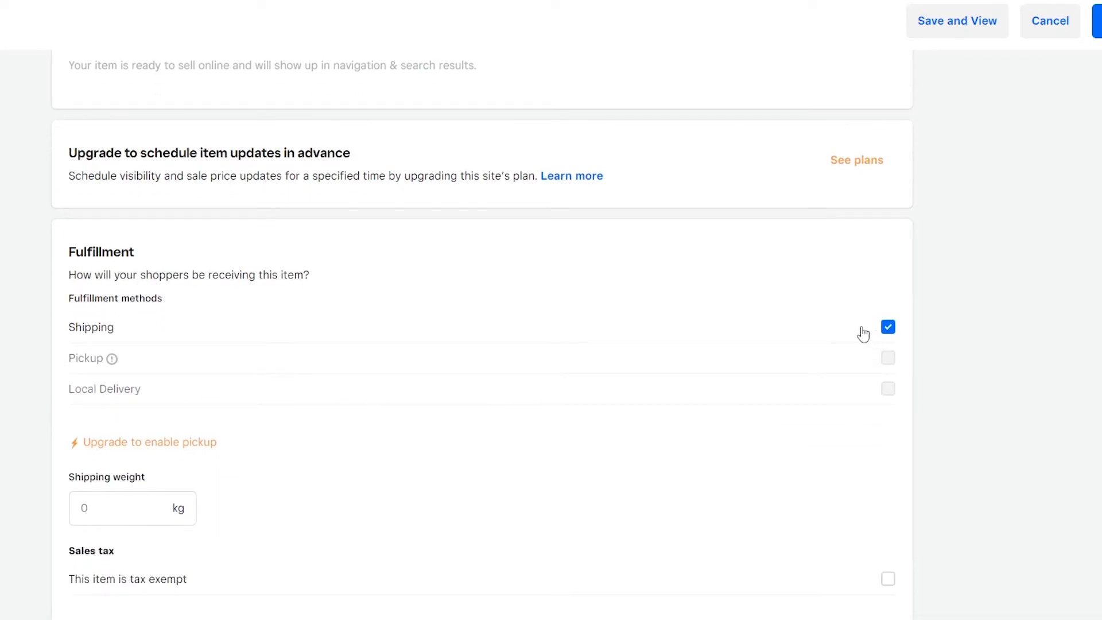
scroll(136, 414, down, 1)
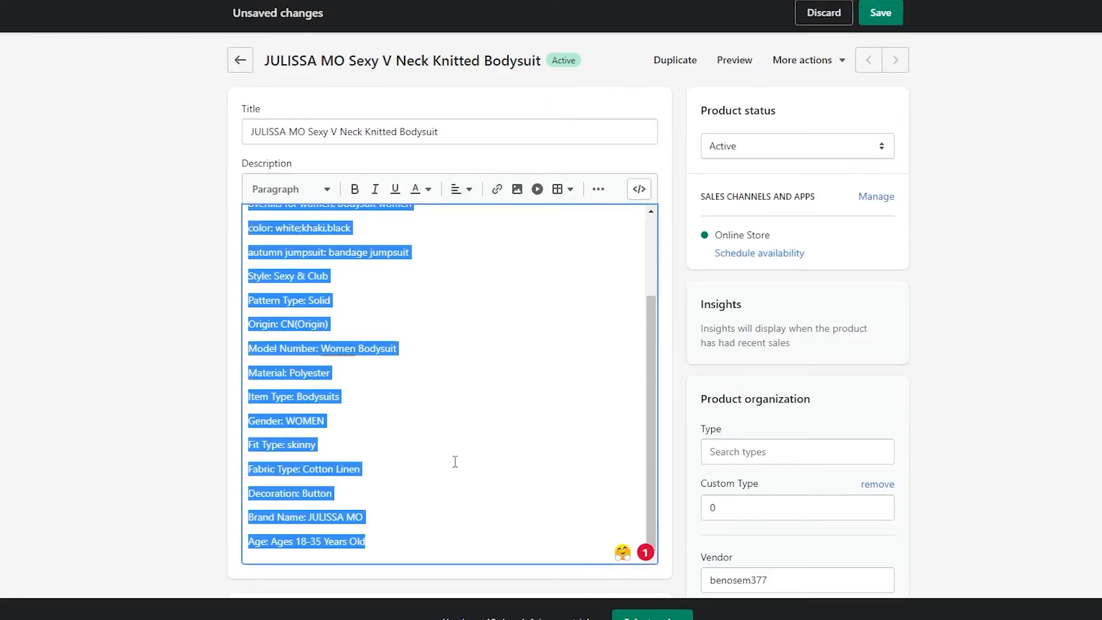
scroll(185, 415, down, 11)
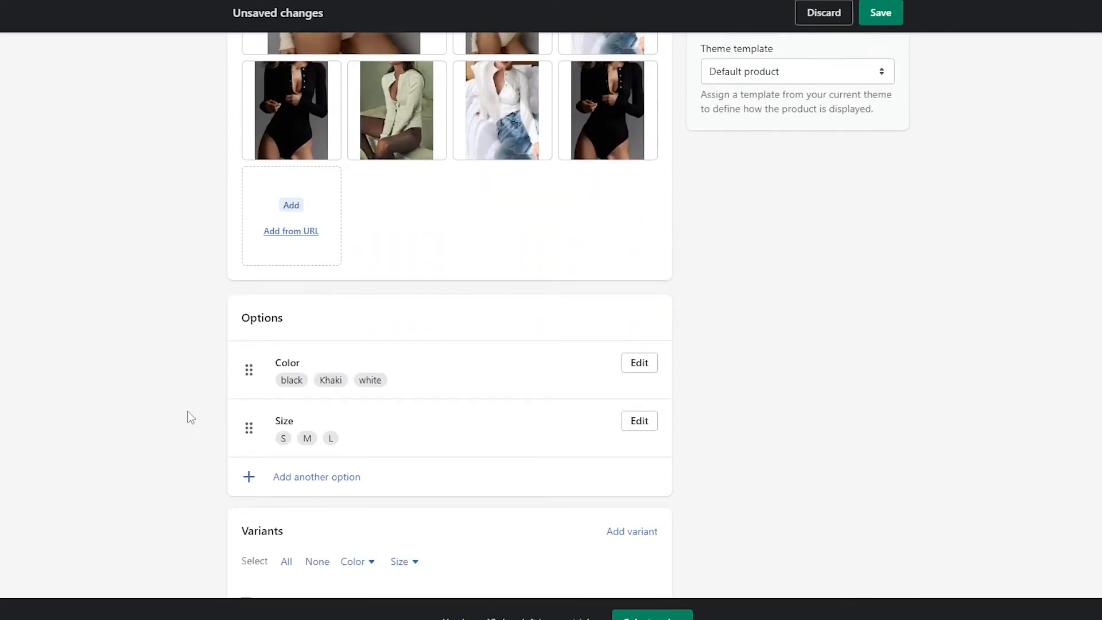
scroll(184, 414, down, 9)
scroll(195, 416, down, 2)
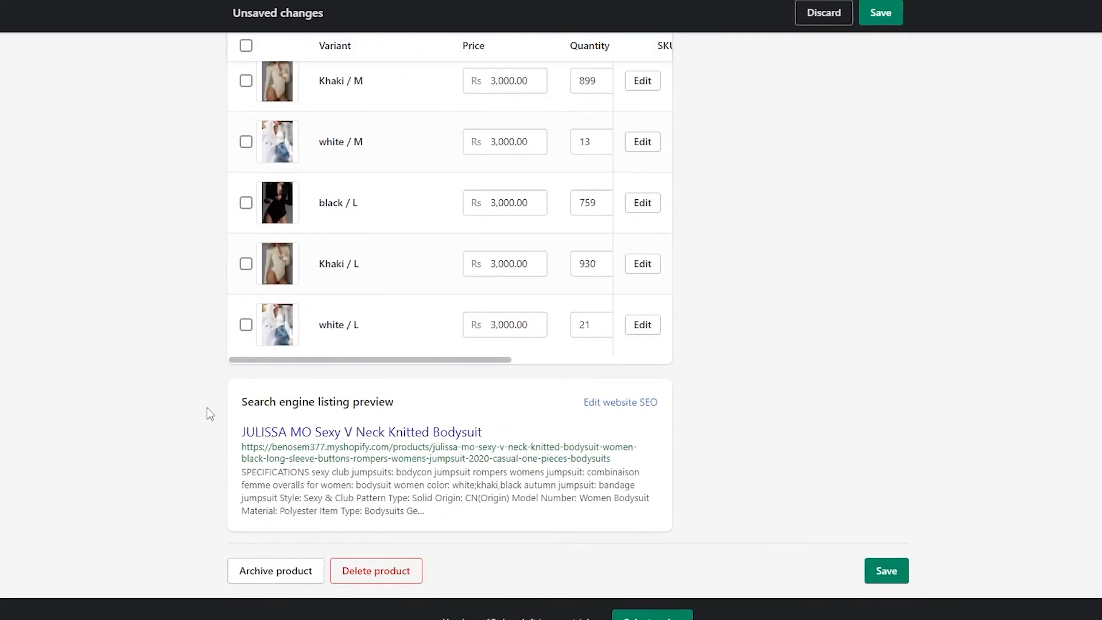
drag(446, 362, 566, 363)
scroll(566, 363, up, 8)
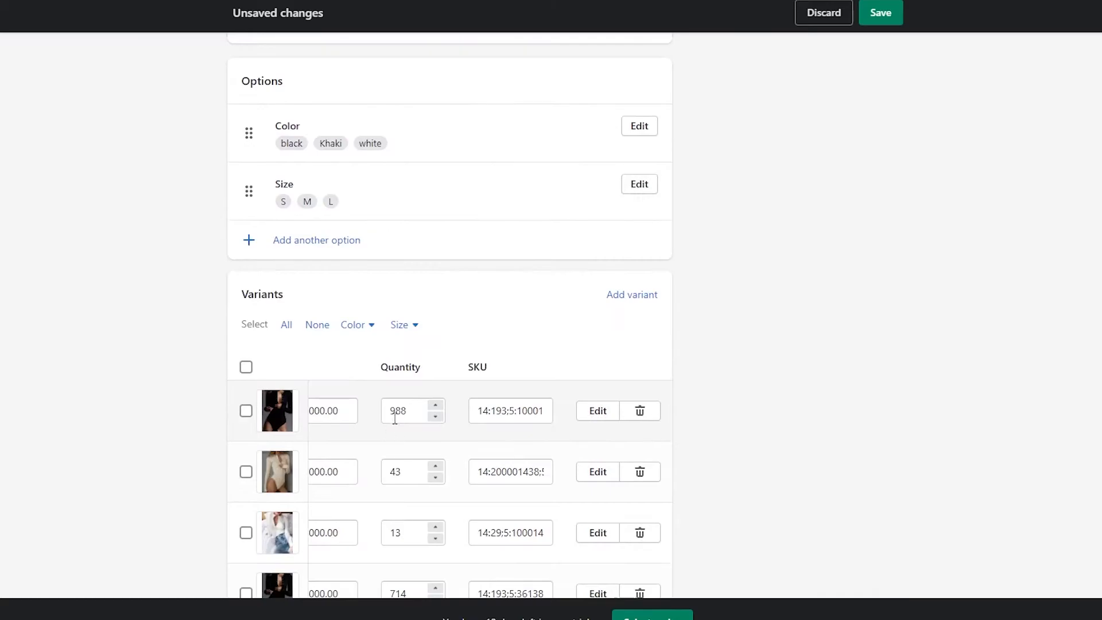
scroll(607, 336, up, 12)
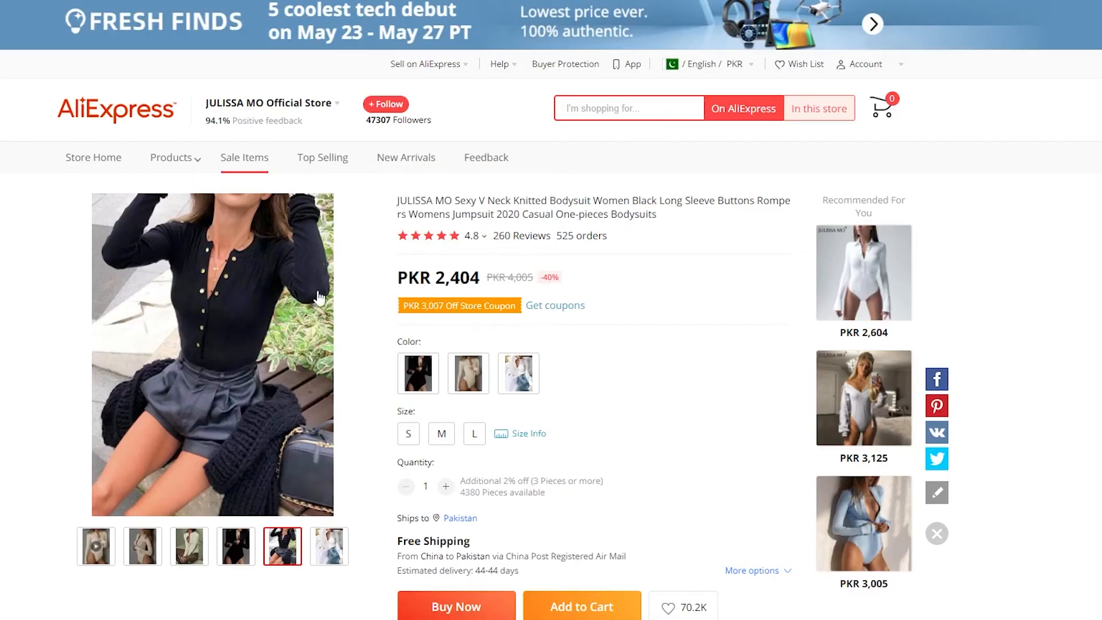
scroll(416, 442, down, 3)
scroll(412, 416, down, 3)
scroll(411, 416, up, 4)
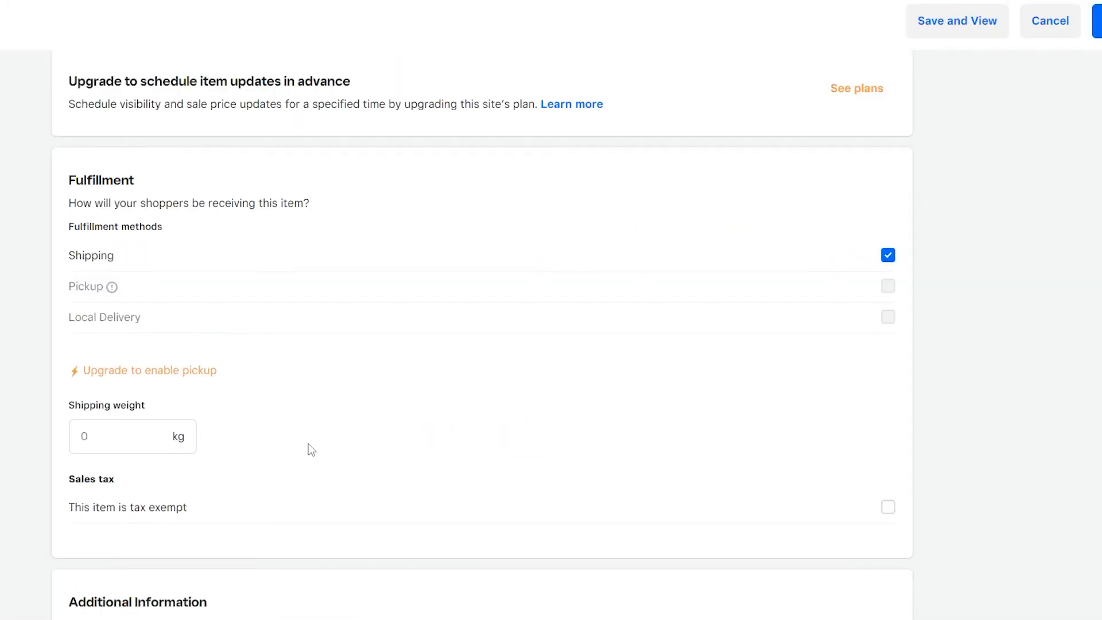
Set the item's shipping weight to 1 kg
click(152, 431)
scroll(254, 340, down, 1)
click(263, 339)
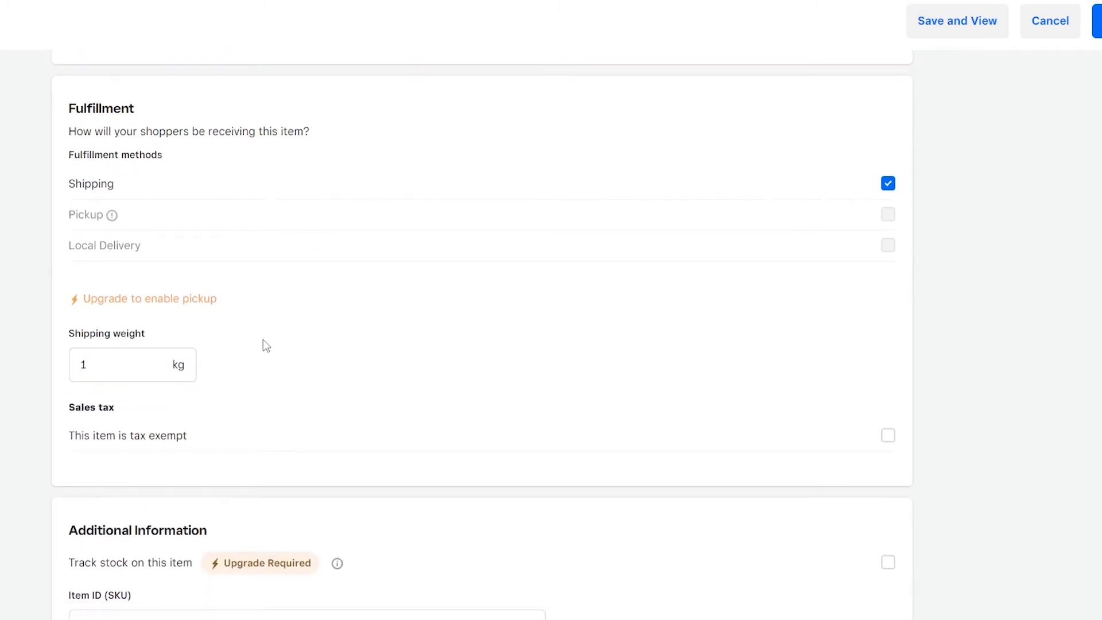
scroll(263, 345, down, 3)
click(91, 162)
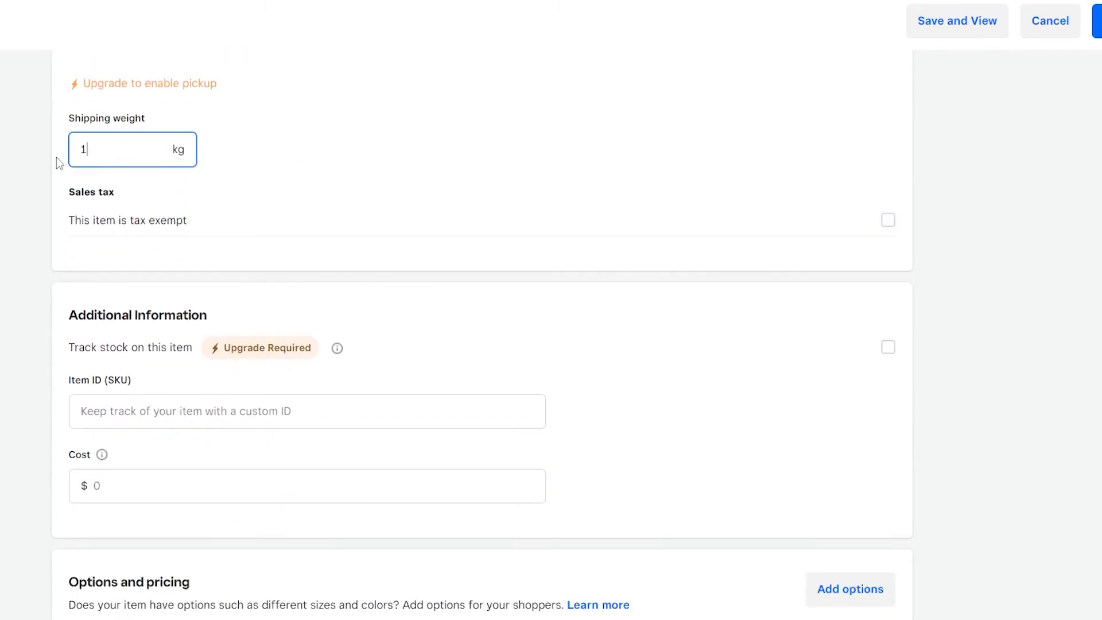
text(1)
click(243, 210)
Copy the first variant's SKU from the Shopify product and enter 14:193;5:100014064 as the item ID
click(131, 414)
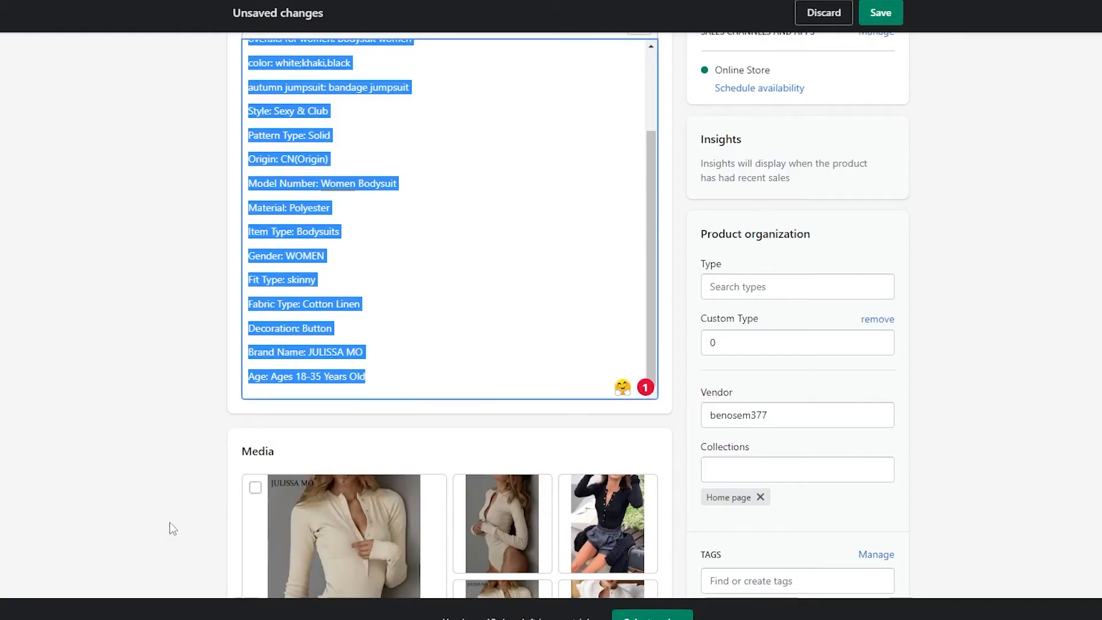
scroll(167, 524, down, 10)
scroll(180, 480, down, 9)
click(520, 195)
key(ctrl+a)
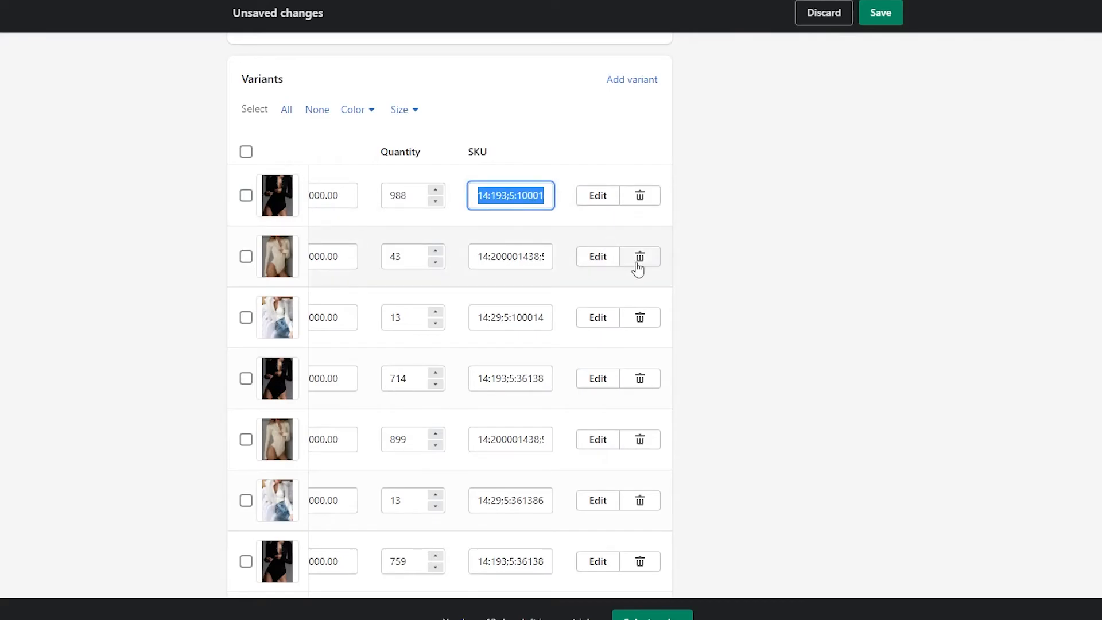
key(alt+Tab)
click(258, 416)
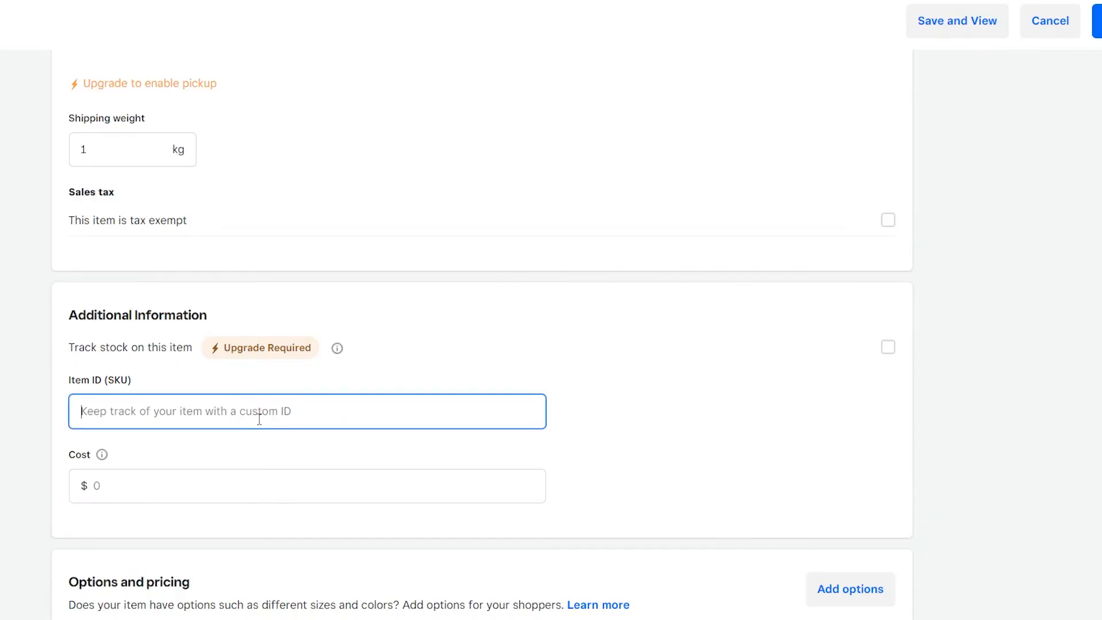
text(14:193;5:100014064)
Set the item's cost to $11.00
key(Tab)
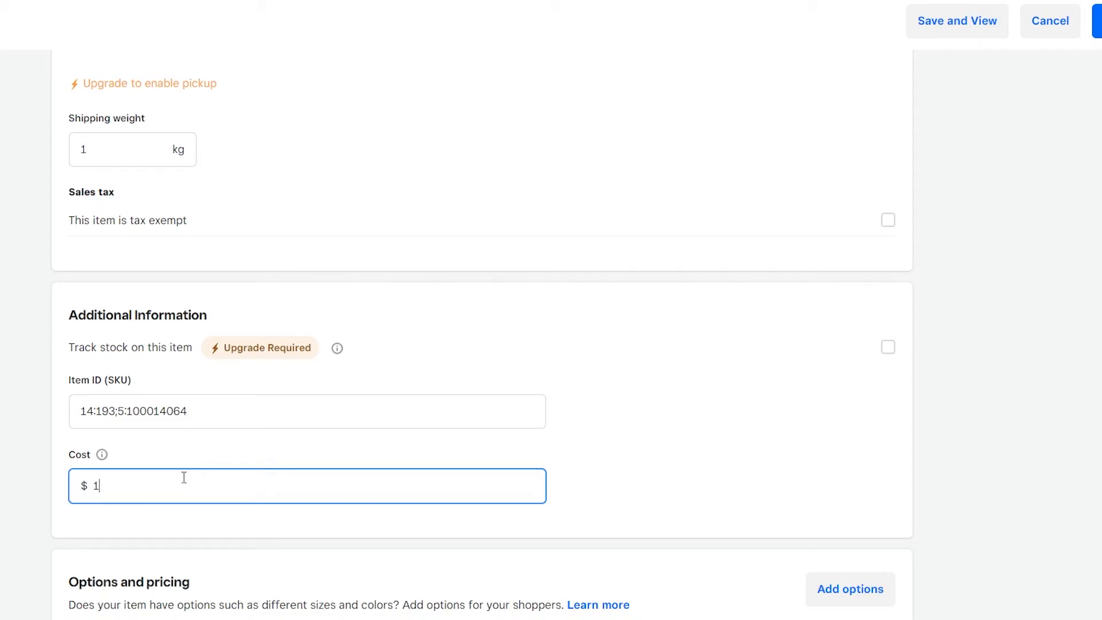
click(625, 442)
scroll(625, 442, down, 4)
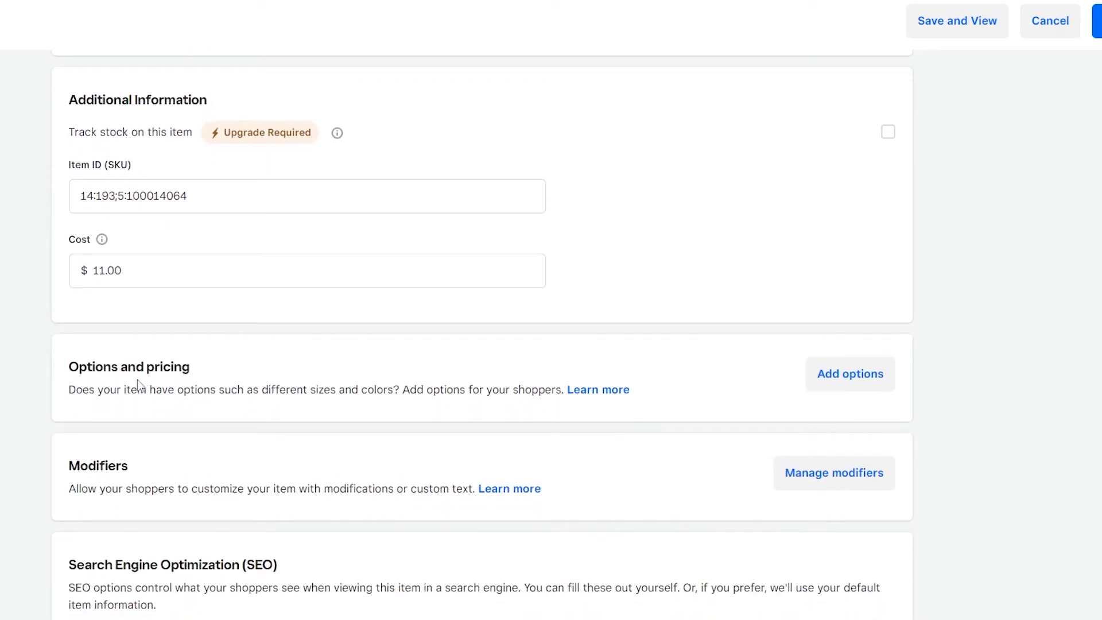
Copy the item title "JULISSA MO Sexy V Neck Knitted Bodysuit" into the SEO permalink
scroll(669, 399, down, 5)
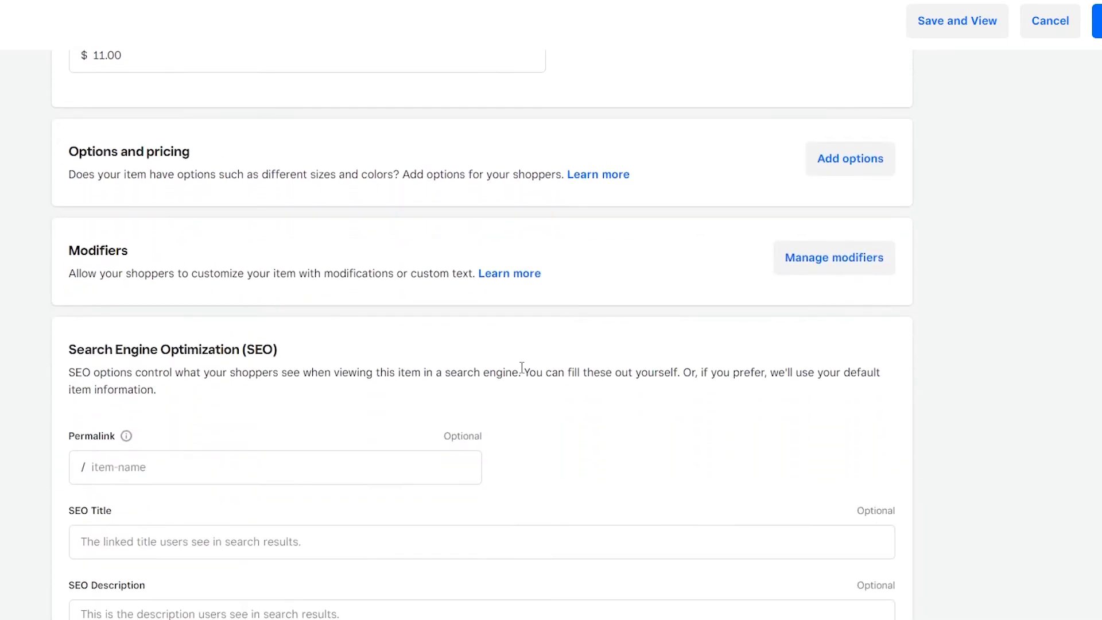
click(102, 401)
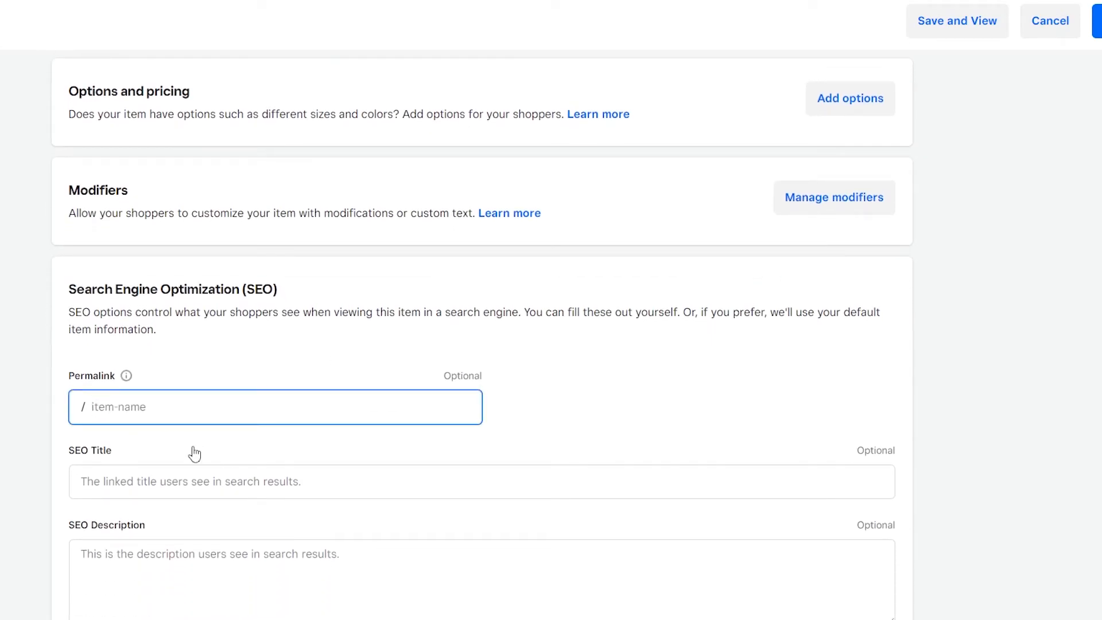
scroll(337, 516, up, 20)
click(156, 247)
scroll(45, 471, down, 20)
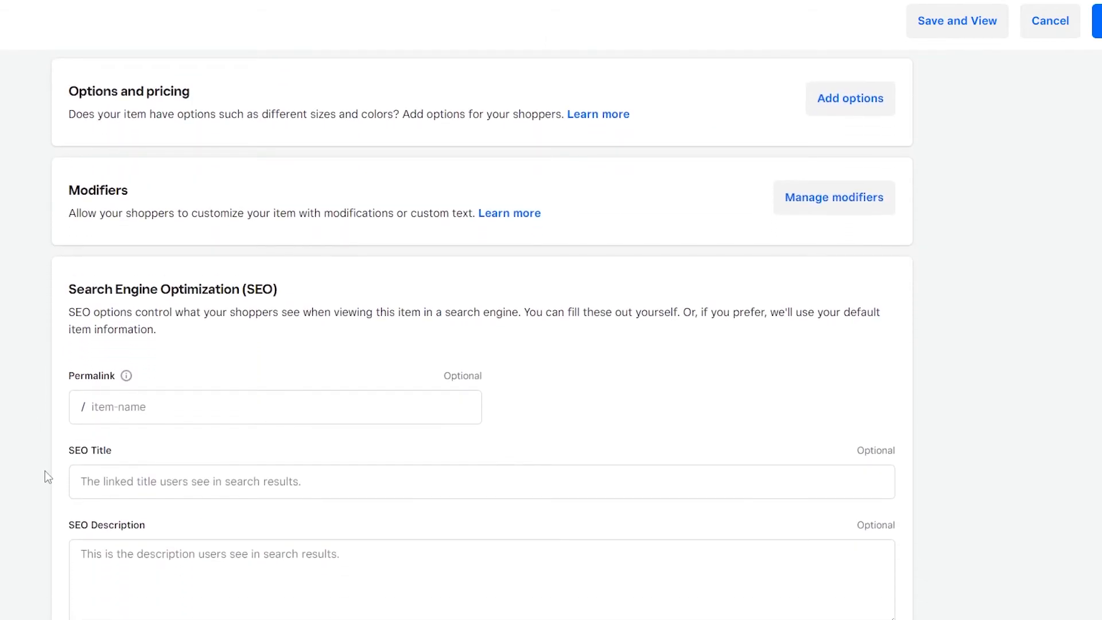
click(151, 479)
click(149, 416)
text(JULISSA MO Sexy V Neck Knitted Bodysuit)
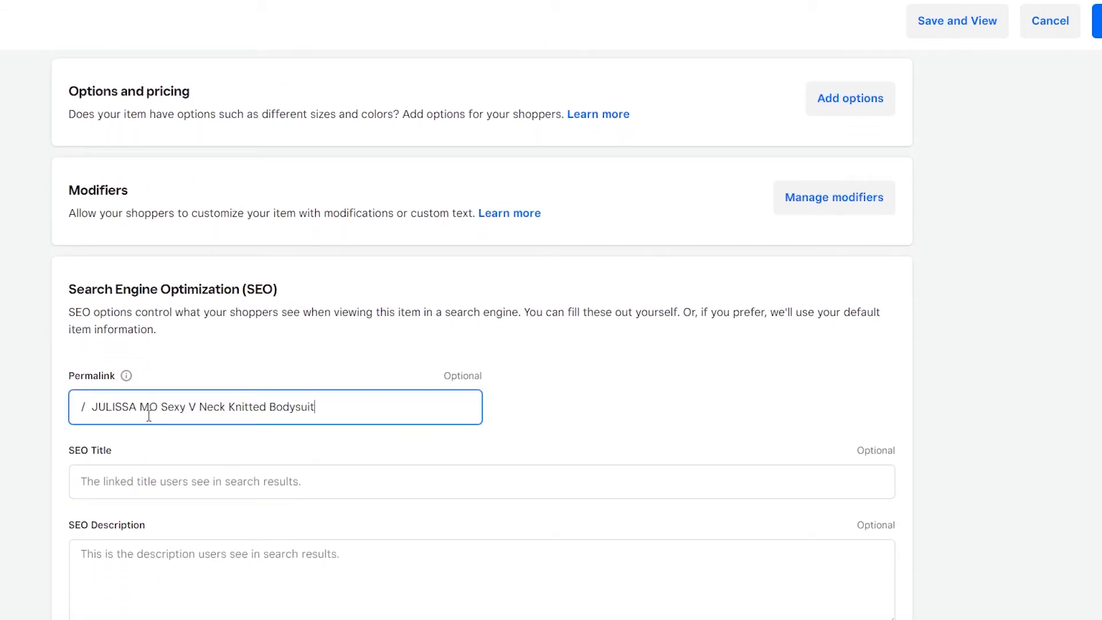
Replace the spaces between the permalink's words with hyphens to make it JULISSA-MO-Sexy-V-Neck-Knitted-Bodysuit
key(BackSpace)
text(-)
key(Right)
key(Right)
key(Delete)
text(-)
key(BackSpace)
text(-)
key(Right)
key(Delete)
text(-)
key(BackSpace)
text(-)
key(Right)
key(Right)
key(Right)
key(Right)
key(Right)
key(BackSpace)
text(-)
key(Right)
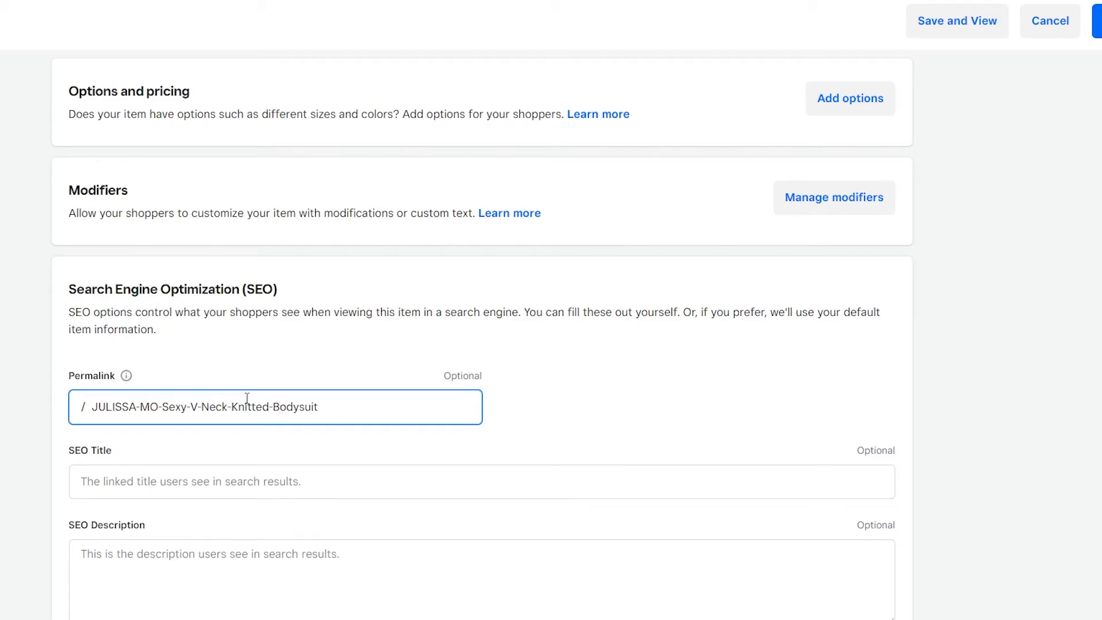
Change the permalink to lowercase as julissa-mo-sexy-v-neck-knitted-bodysuit
key(Left)
key(BackSpace)
text(k)
key(Left)
key(BackSpace)
text(n)
click(231, 457)
Copy the item title and use "JULISSA MO Sexy V Neck Knitted Bodysuit" as the SEO title
scroll(166, 453, up, 20)
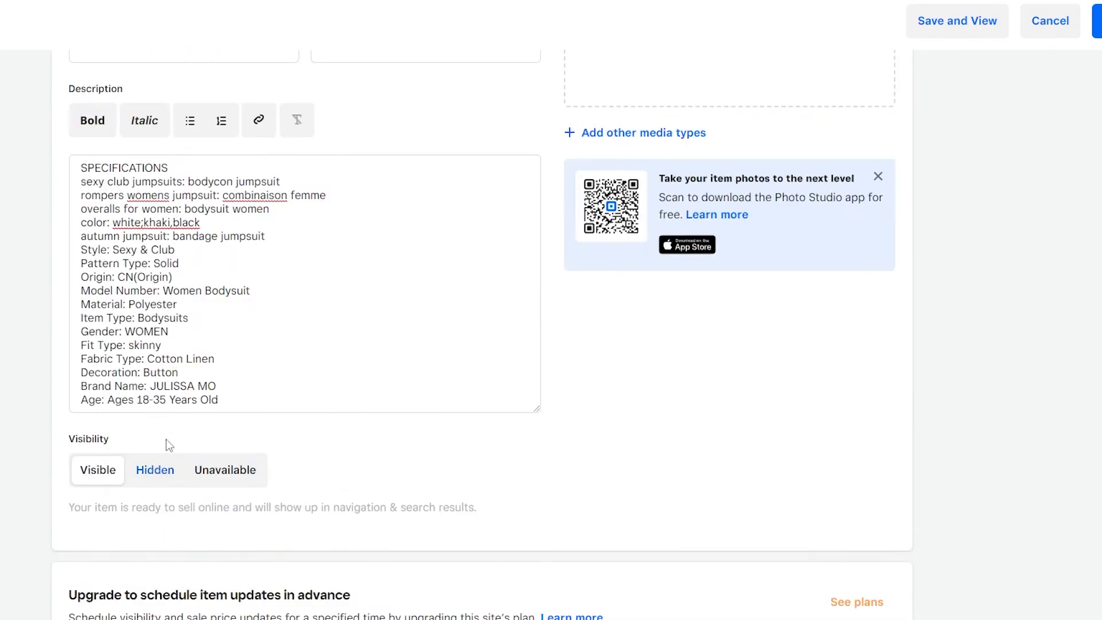
scroll(175, 275, up, 5)
triple_click(172, 261)
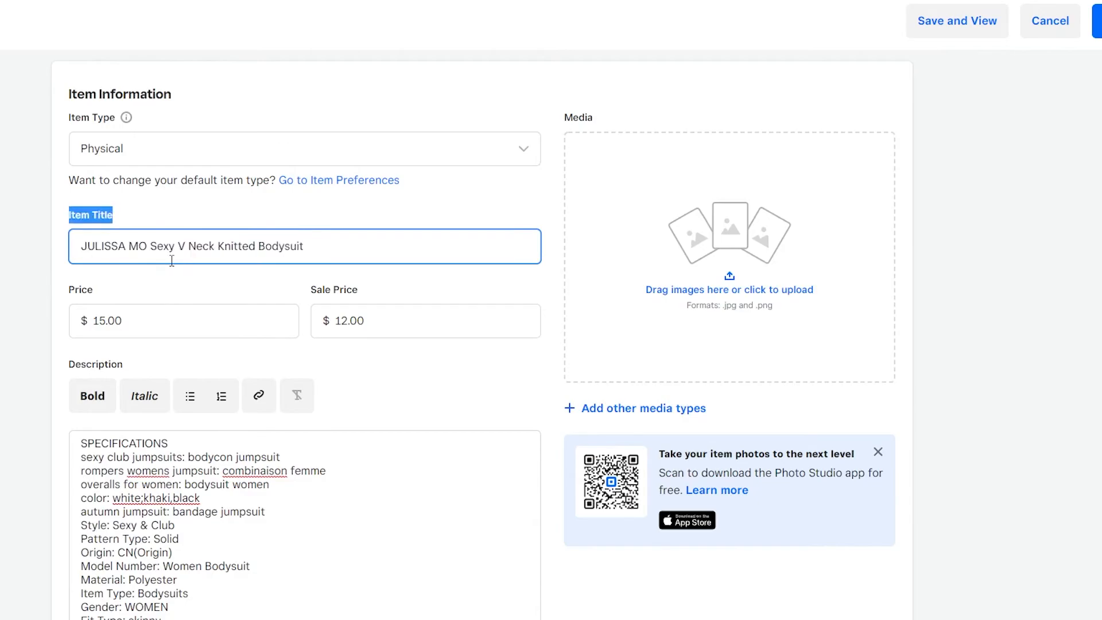
triple_click(173, 252)
key(ctrl+c)
scroll(172, 252, down, 14)
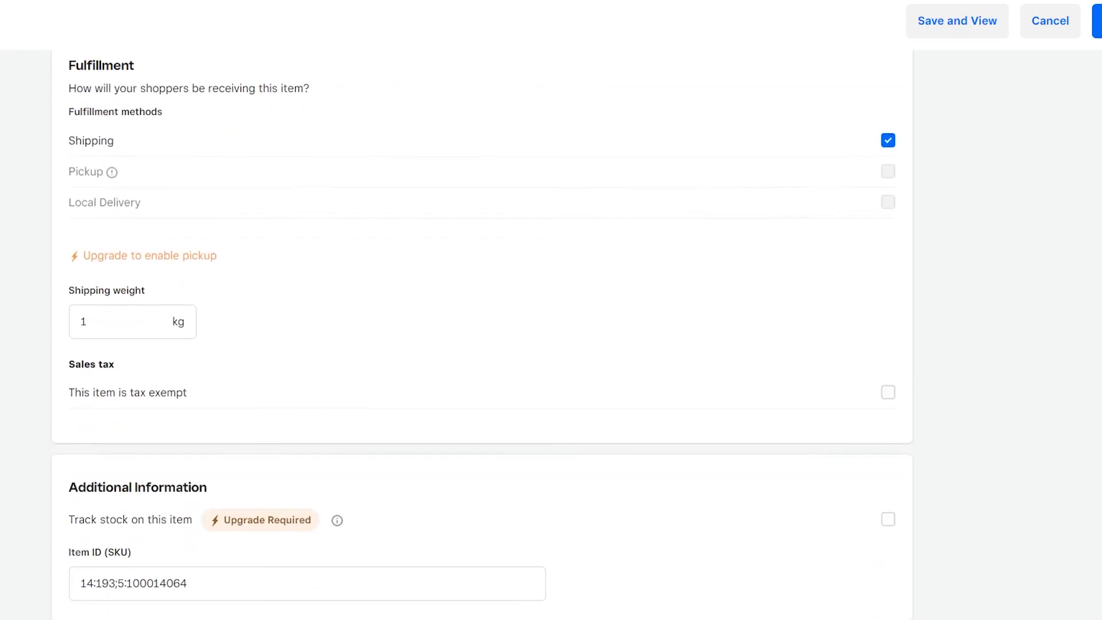
scroll(130, 472, down, 10)
click(130, 481)
key(ctrl+v)
Set the SEO description to "JULISSA MO Sexy V Neck Knitted Bodysuit for women"
click(151, 554)
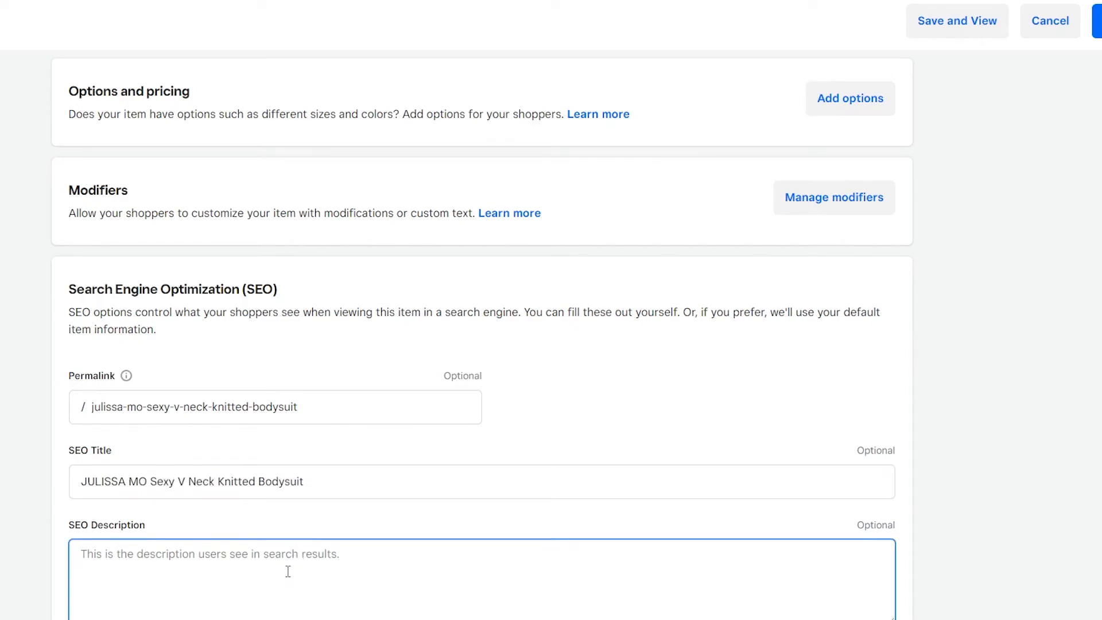
key(ctrl+v)
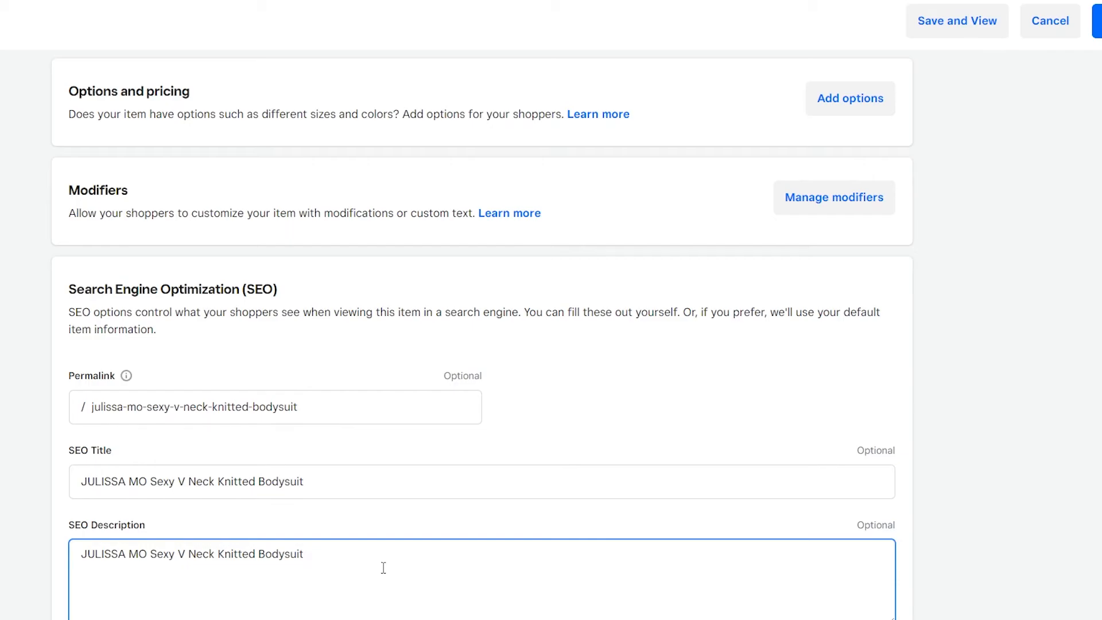
text(for women)
Open the first image in the Shopify product's media and download it
scroll(1000, 540, up, 15)
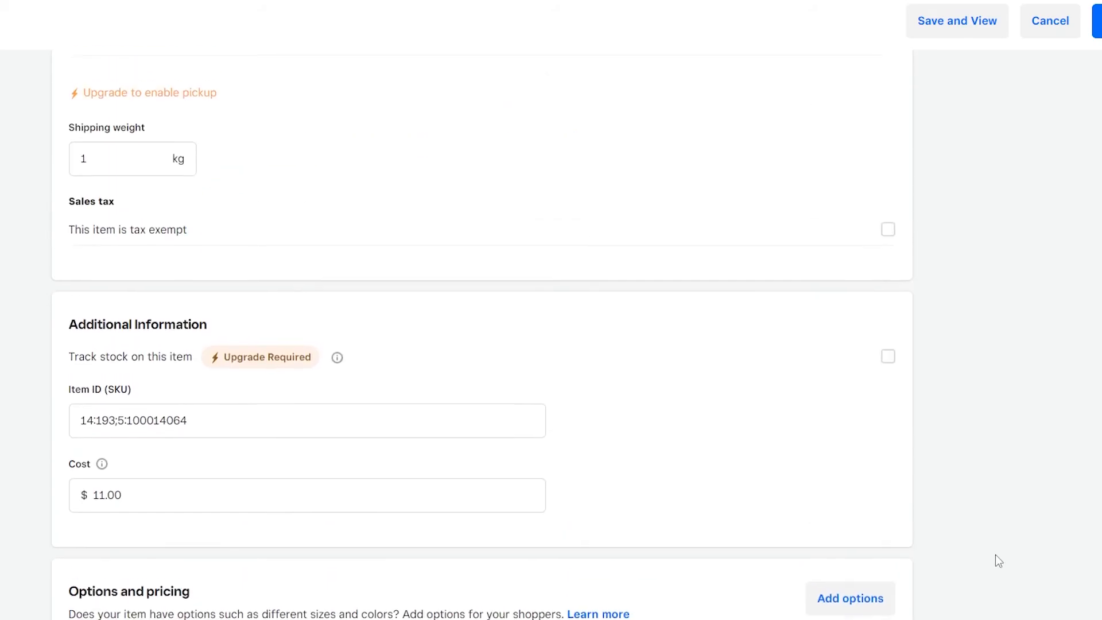
scroll(1002, 459, up, 5)
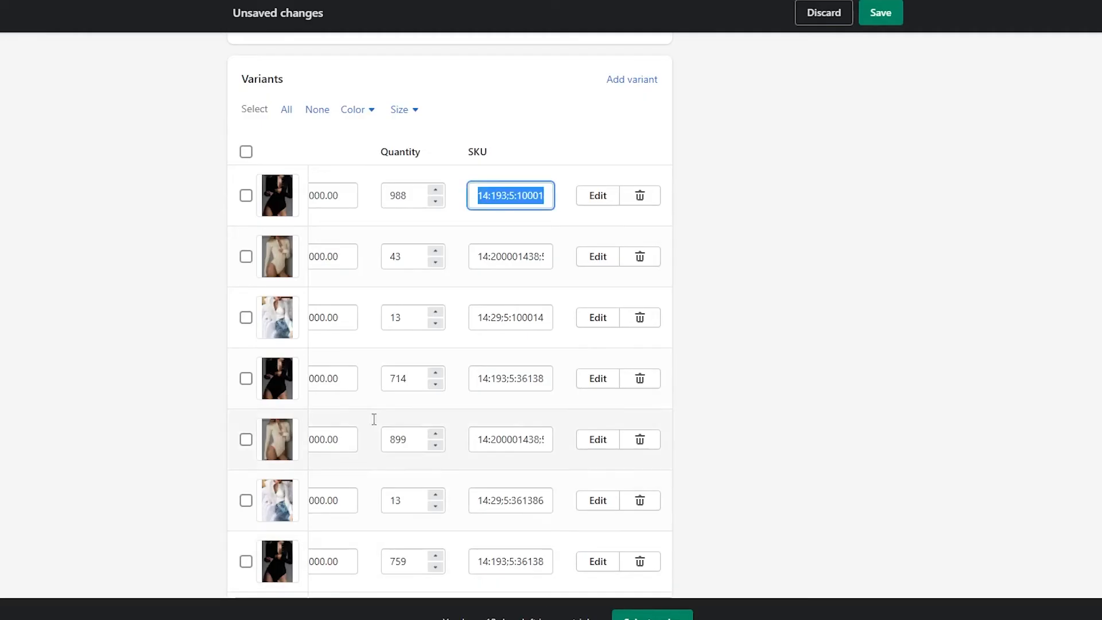
scroll(266, 415, up, 10)
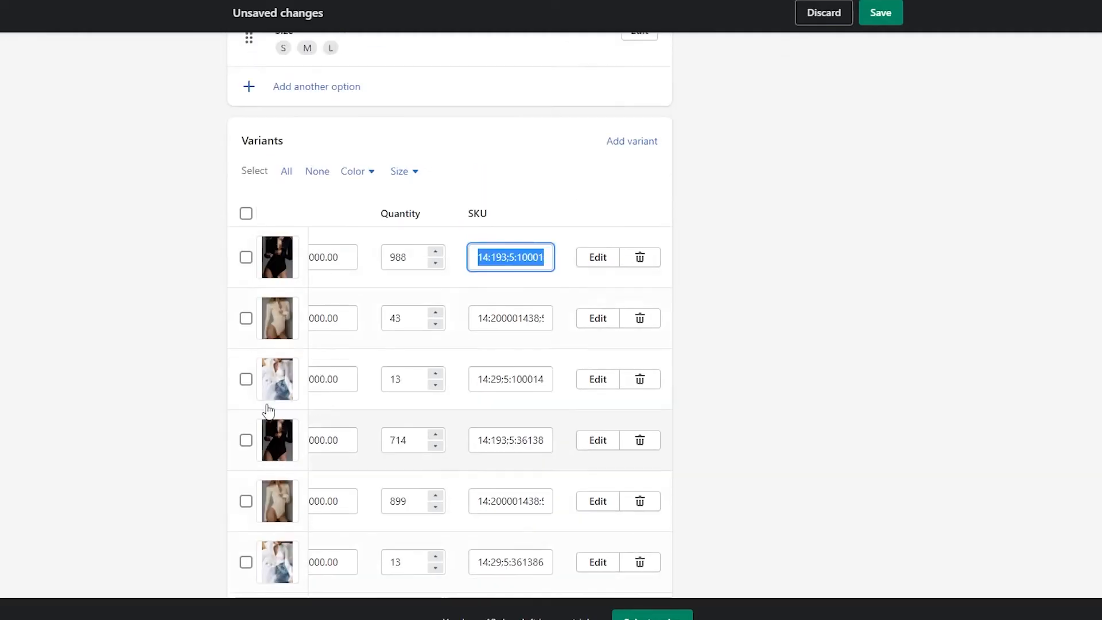
click(343, 361)
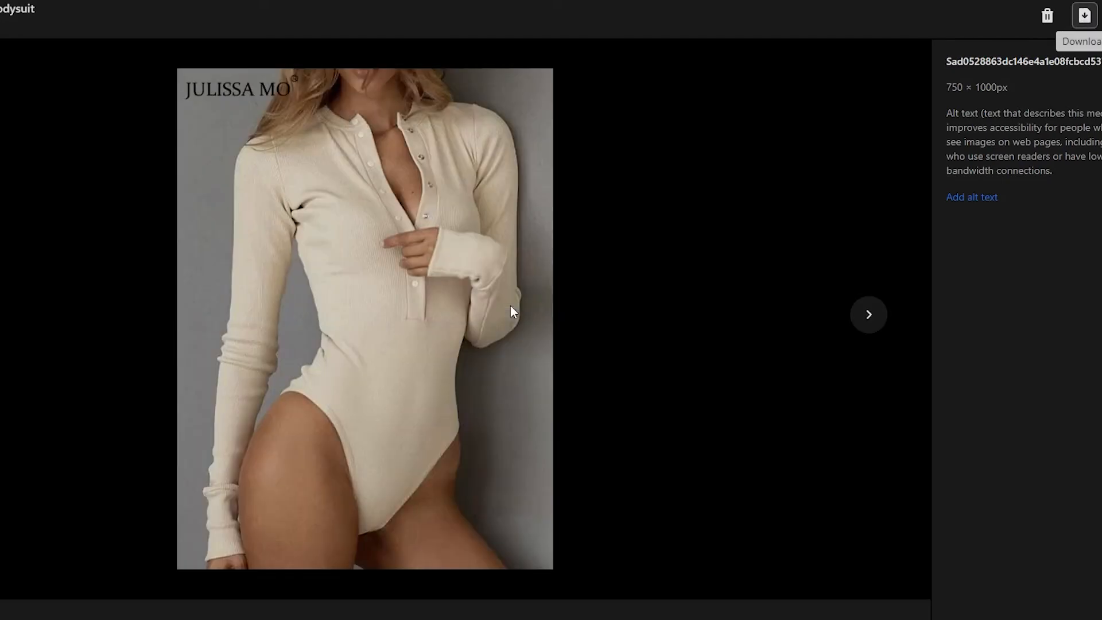
click(1082, 18)
Download the second image and a black bodysuit image from the Shopify product's media, keeping their suggested file names
click(869, 315)
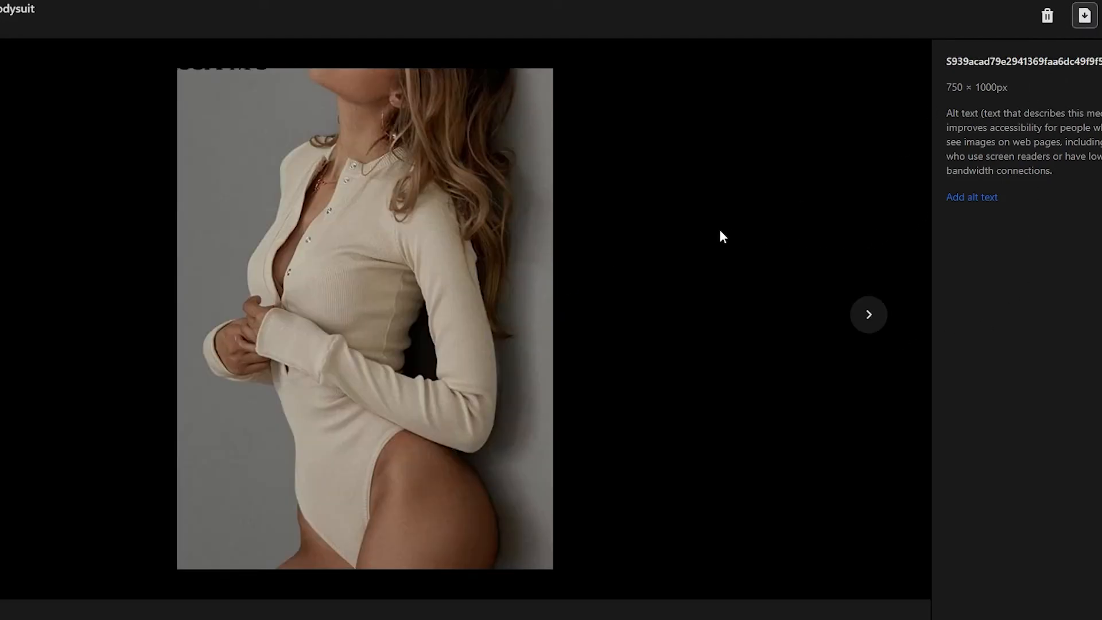
click(1083, 16)
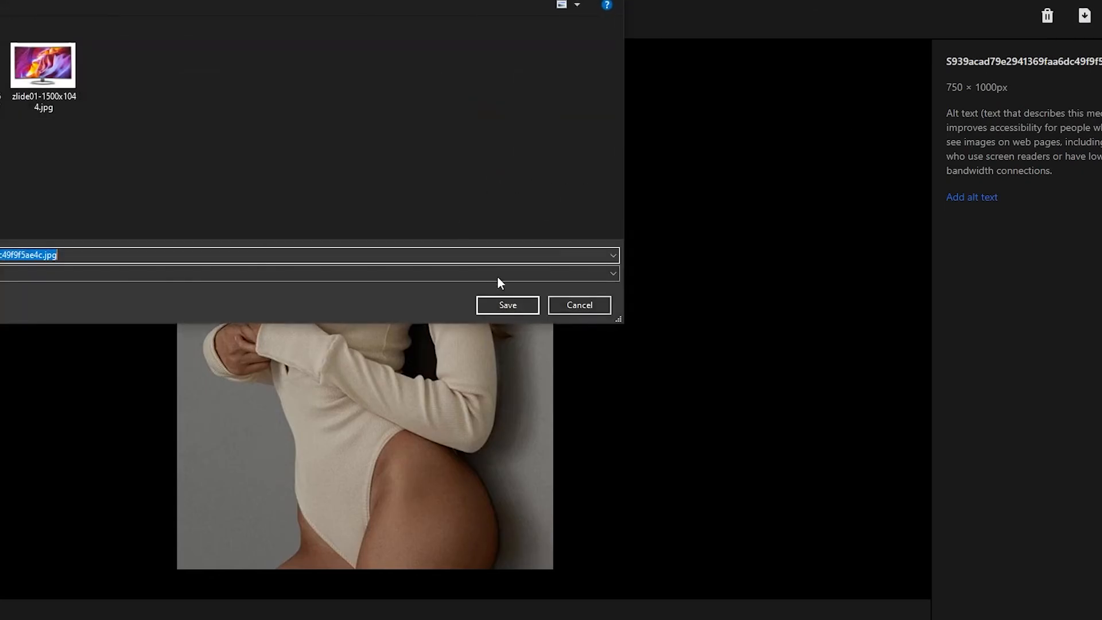
click(523, 310)
click(869, 316)
click(869, 315)
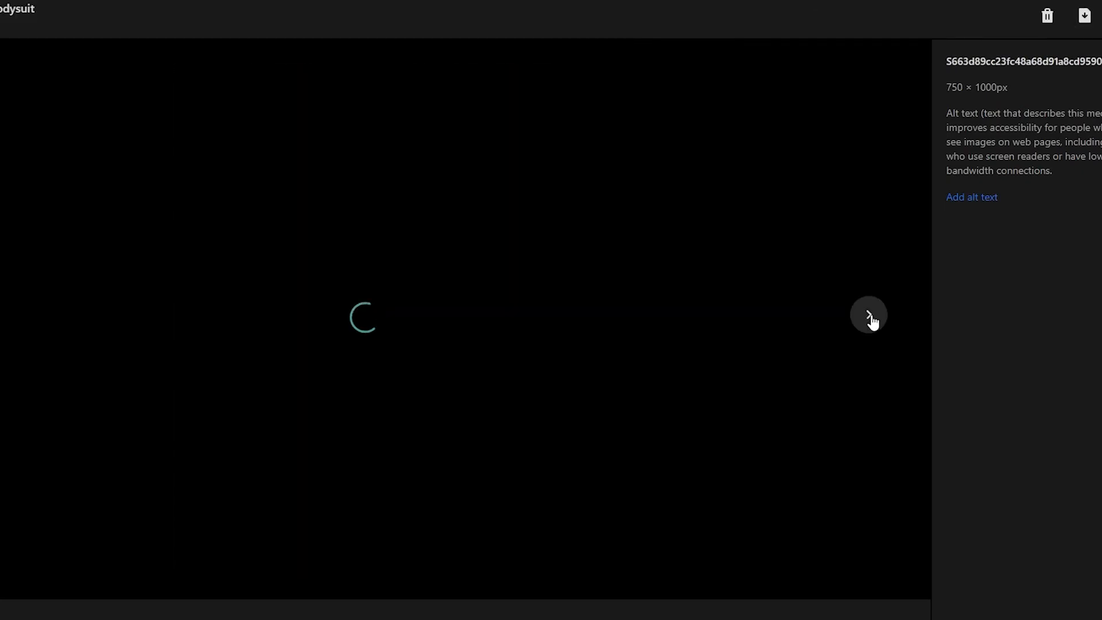
click(869, 315)
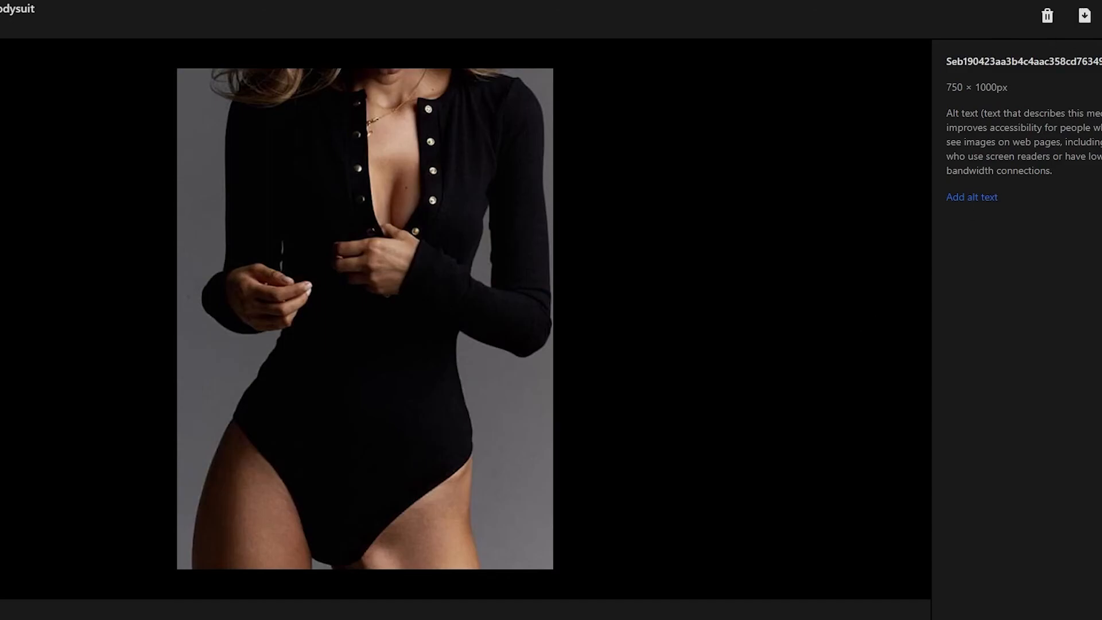
key(Escape)
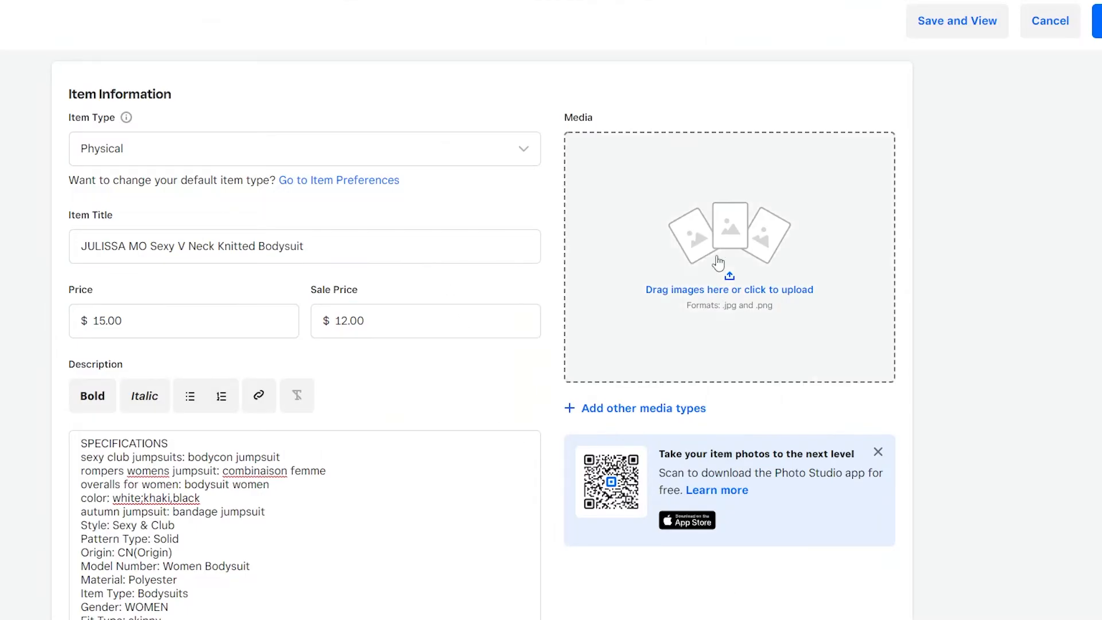
Upload the three downloaded bodysuit images to the item's media
click(784, 257)
drag(111, 153, 0, 58)
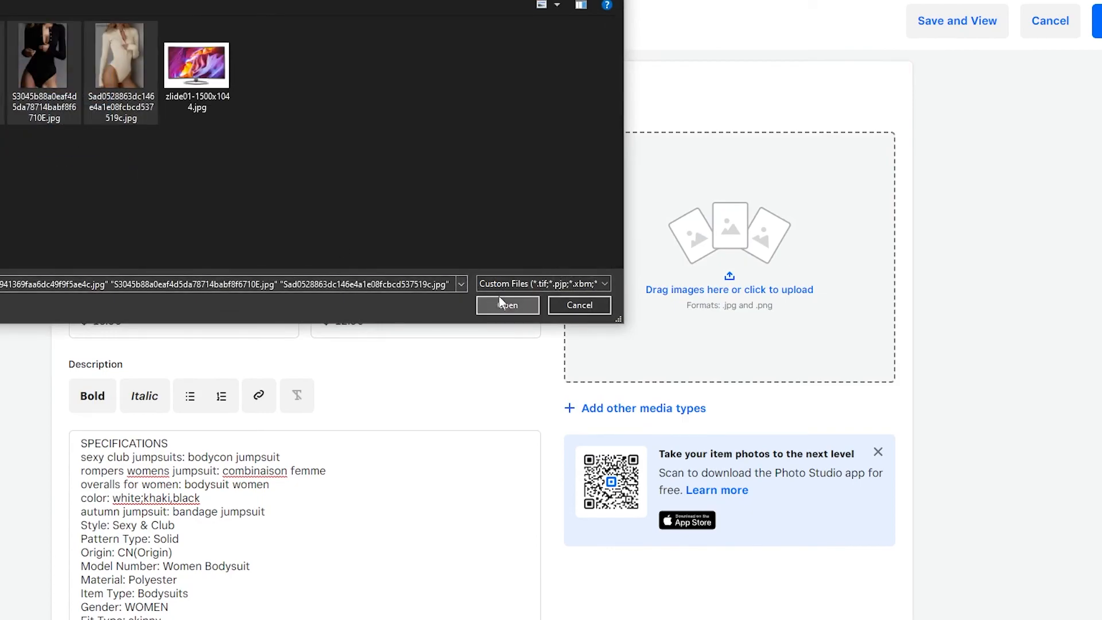
click(500, 303)
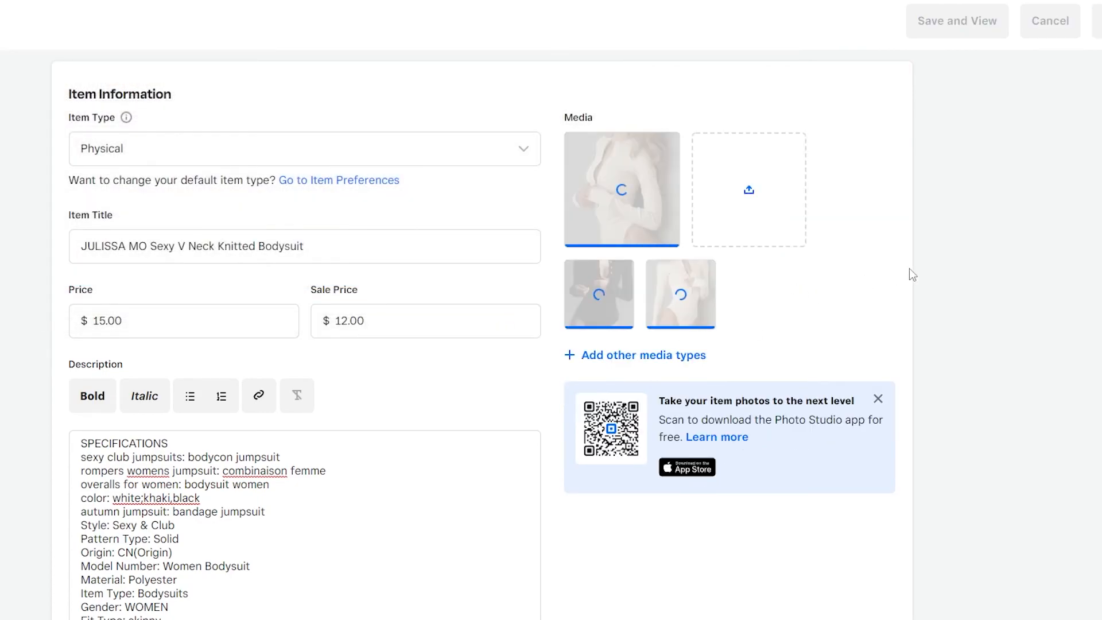
Check the completed item form, save the bodysuit item and dismiss the setup guide notice
scroll(948, 234, down, 9)
scroll(942, 251, up, 6)
scroll(269, 344, up, 3)
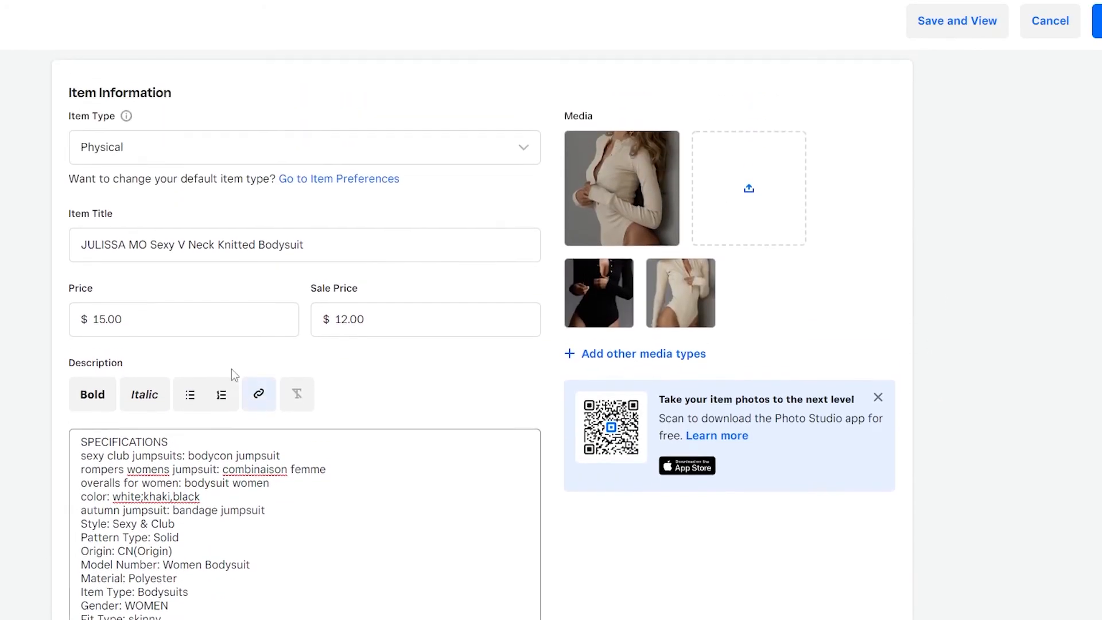
click(1097, 21)
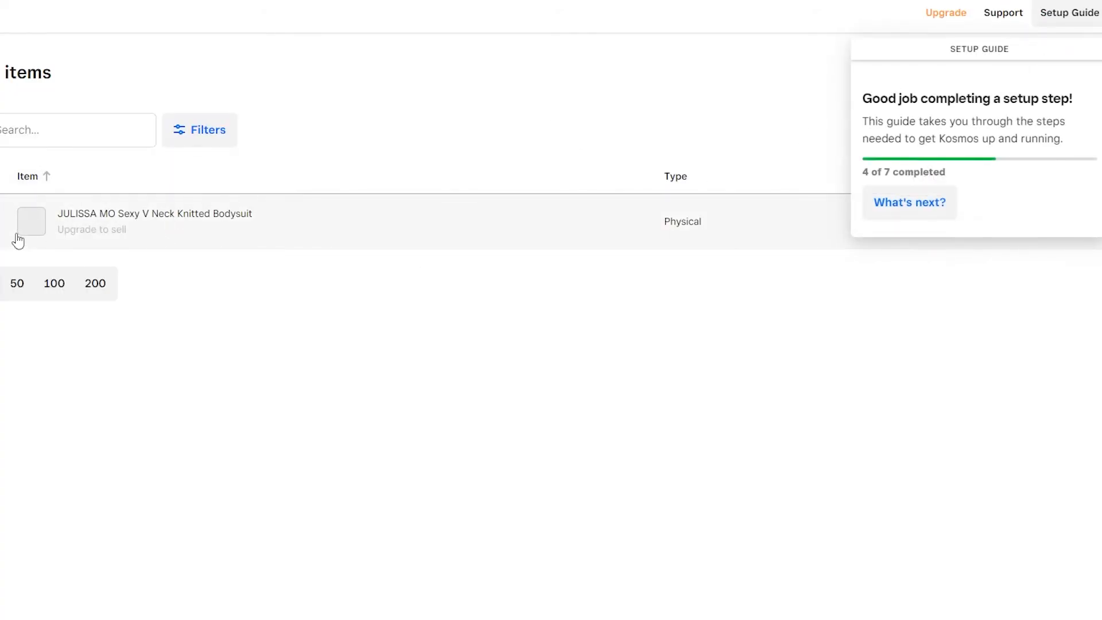
click(746, 91)
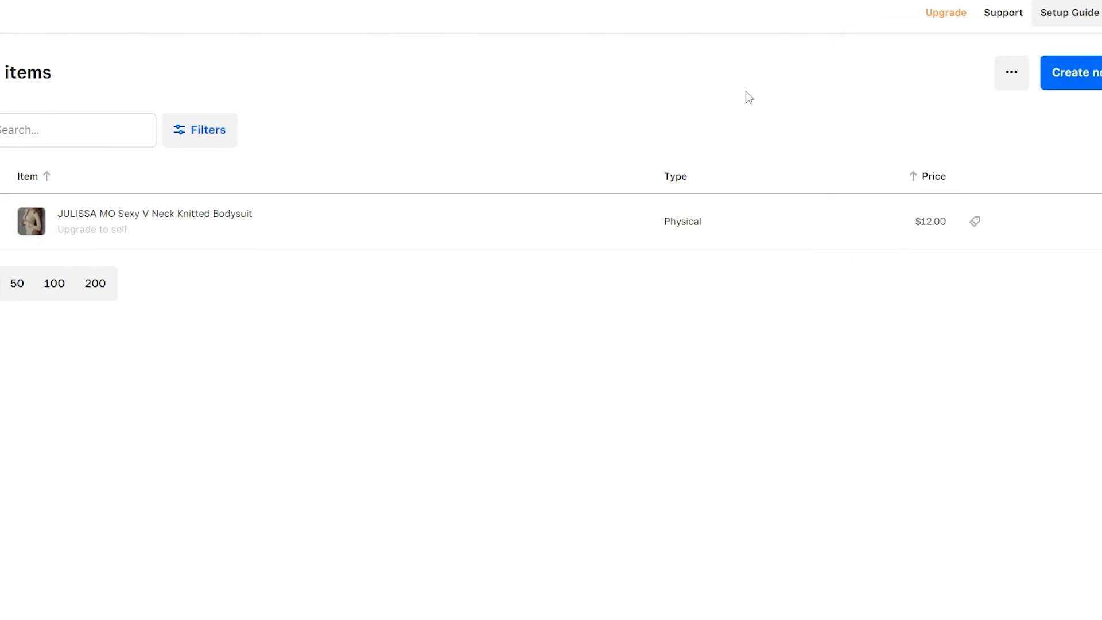
Leave the blank new item form and import items into the store from a CSV file
click(1088, 75)
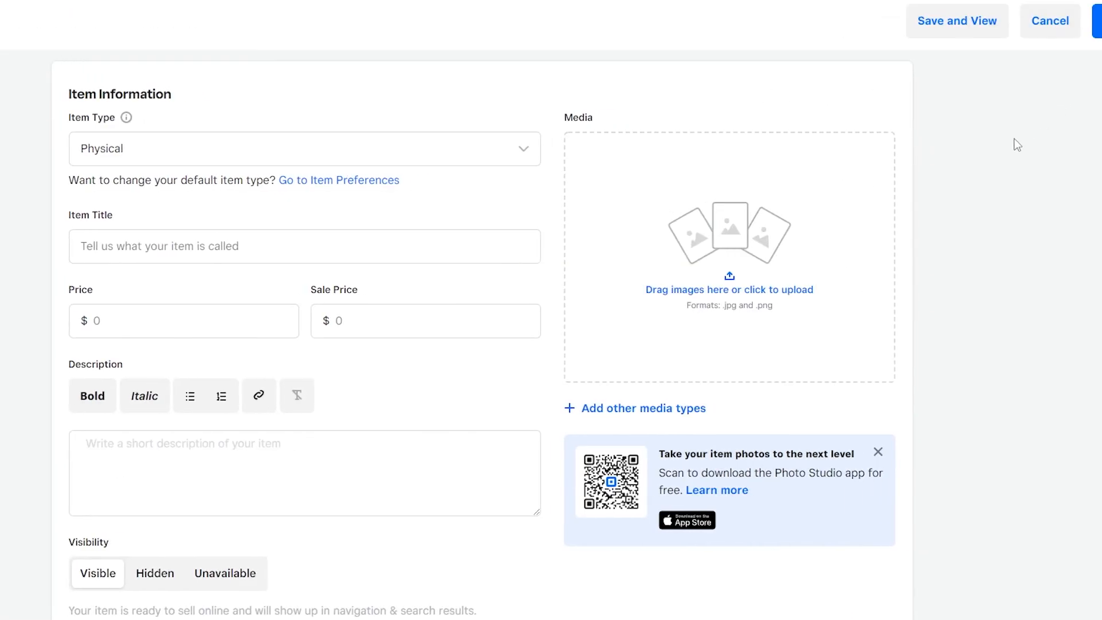
click(1051, 21)
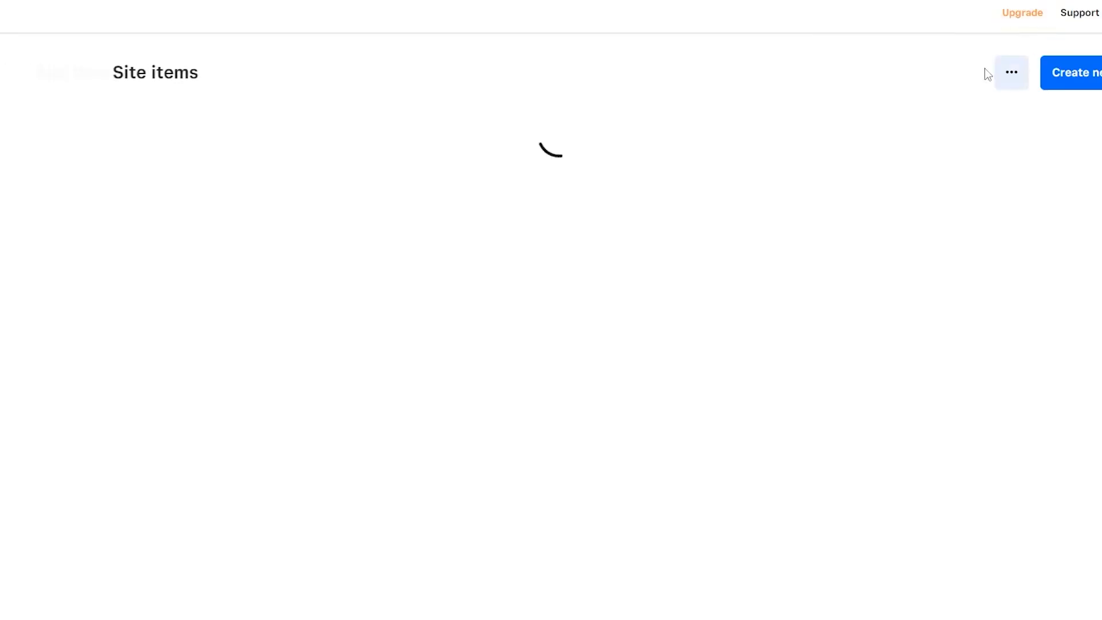
click(1014, 76)
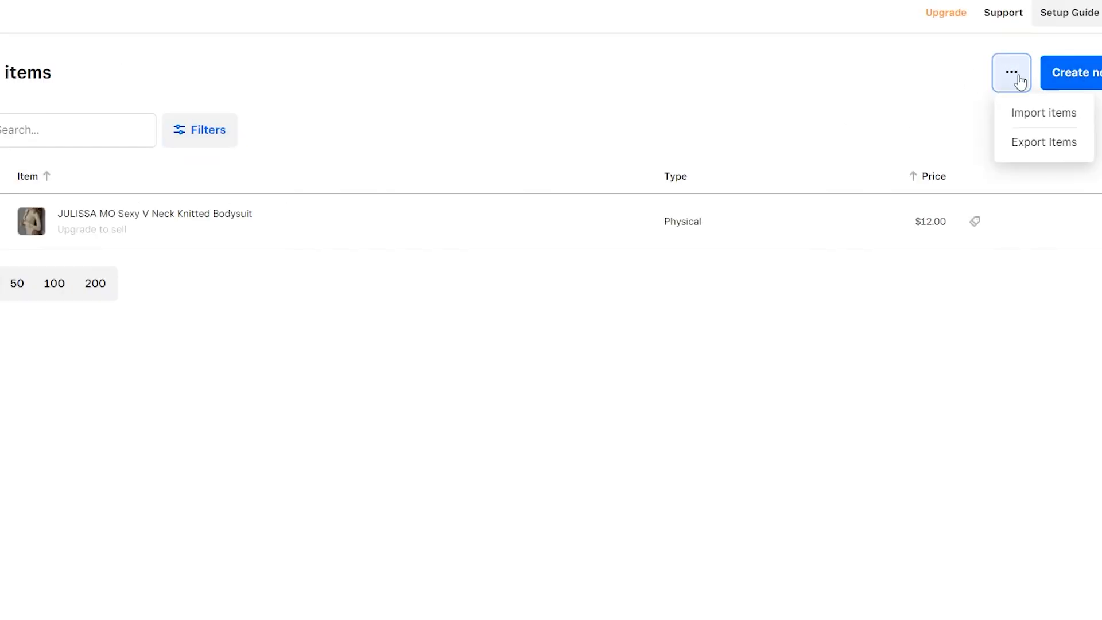
click(1035, 128)
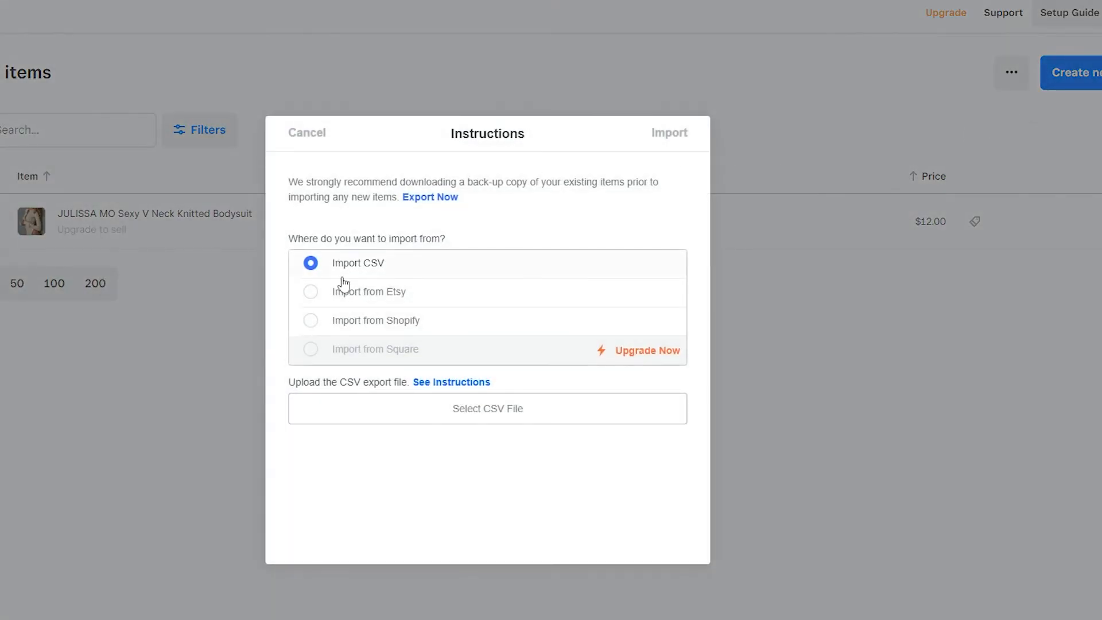
click(488, 408)
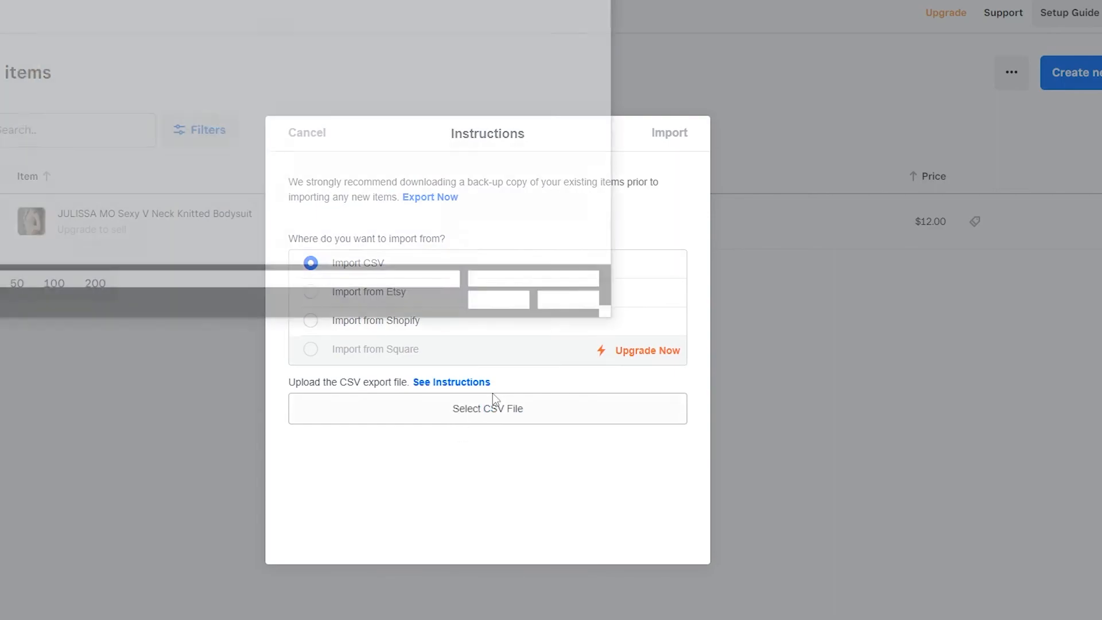
key(Return)
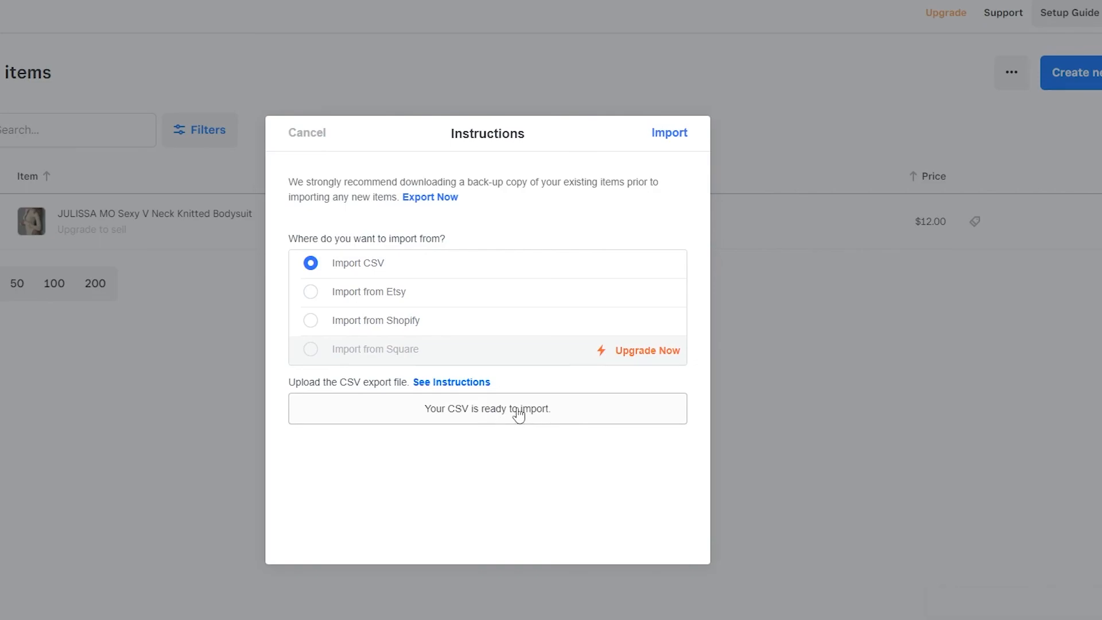
click(673, 134)
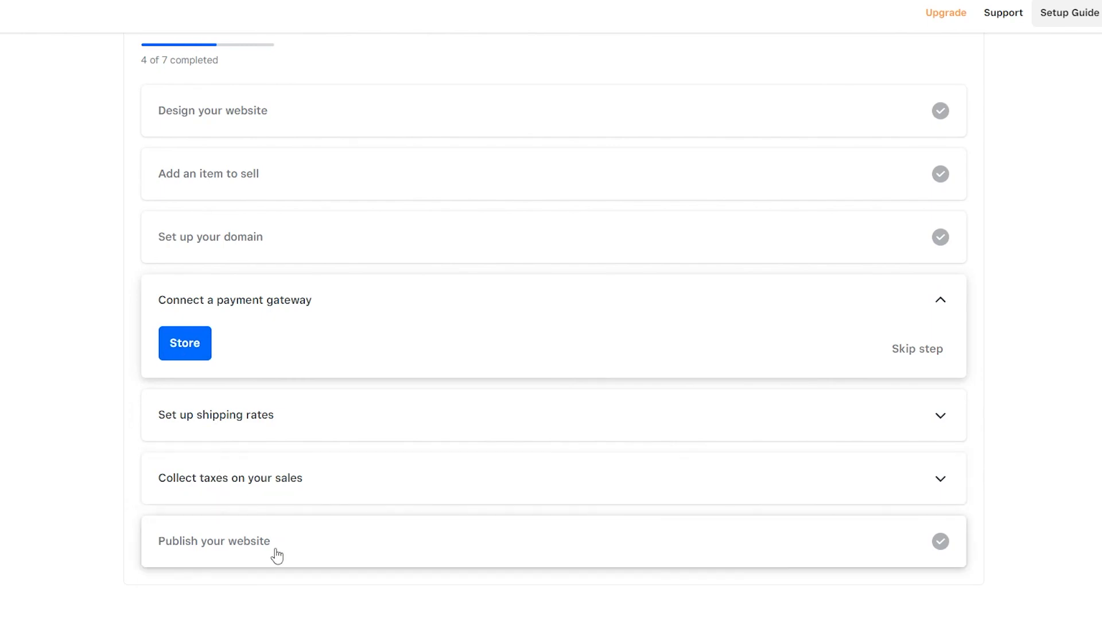
Review the setup checklist on the site overview, including the payment gateway, shipping rates and tax steps
scroll(265, 552, up, 4)
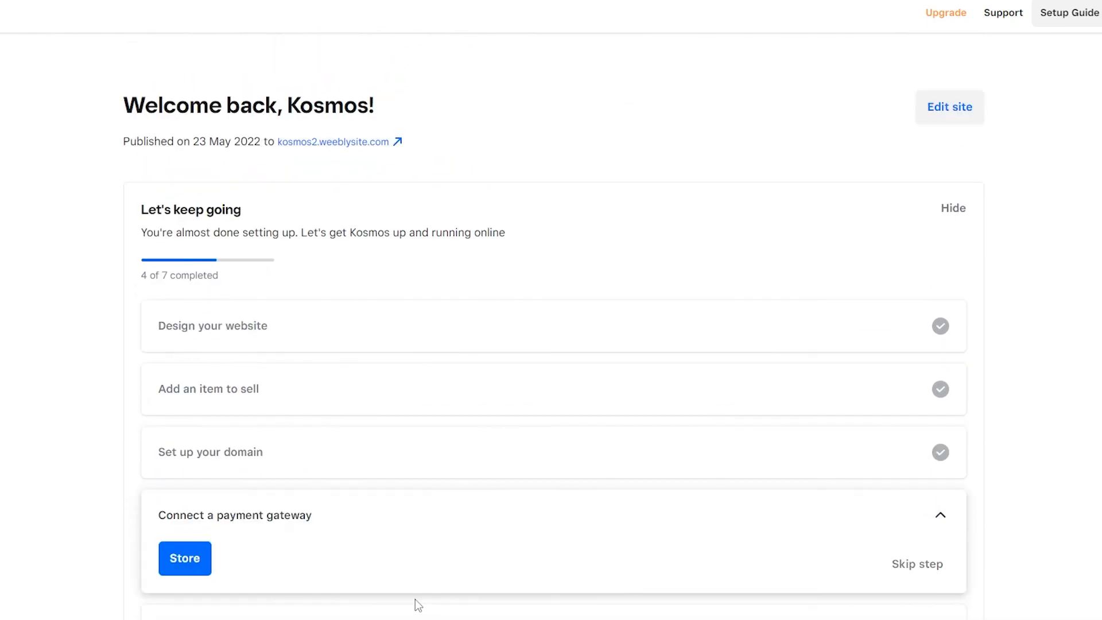
scroll(414, 597, down, 4)
scroll(396, 576, down, 2)
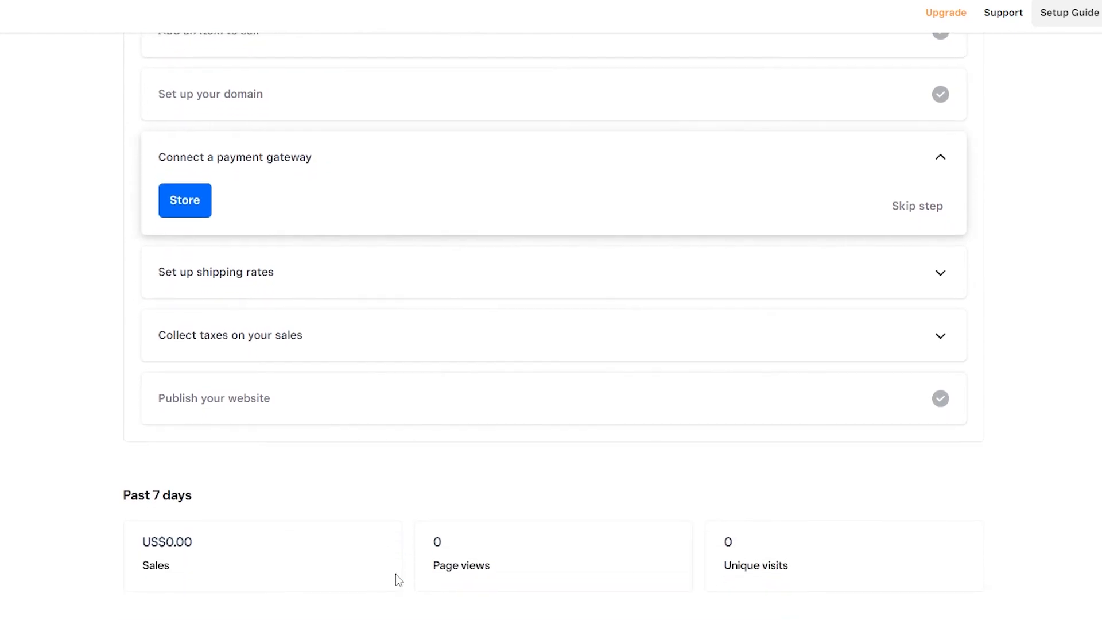
scroll(396, 576, up, 2)
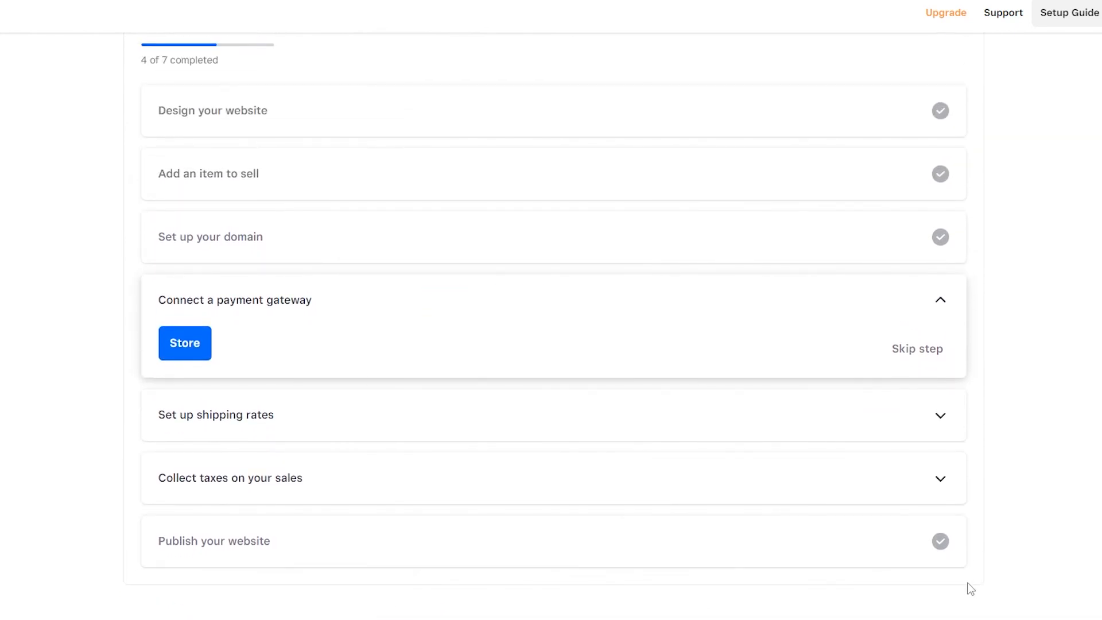